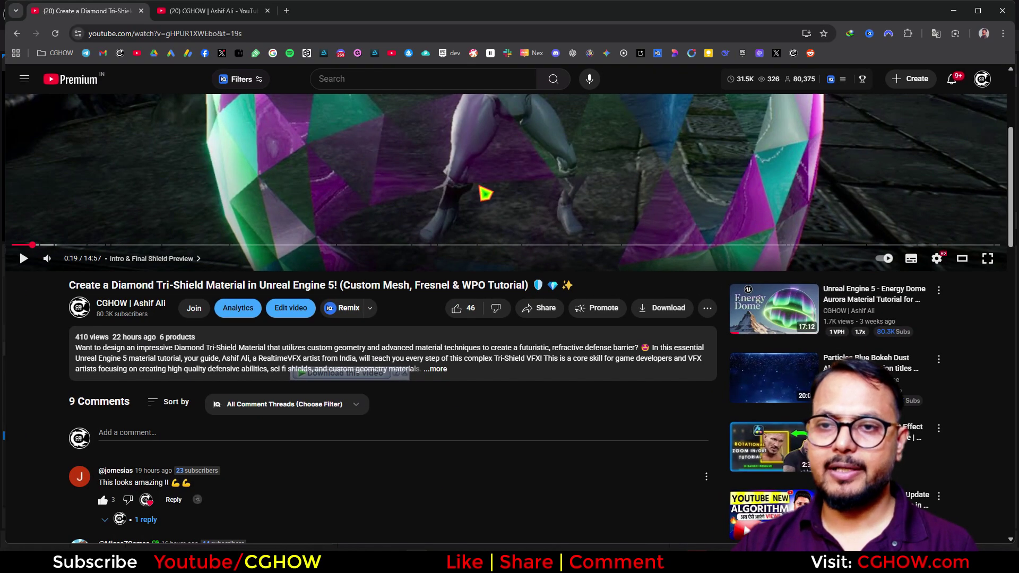
Step: Compare the channel's 'animate shape' search results with the Tri-Shield comment asking about left-to-right spawning
scroll(485, 188, "down", 6)
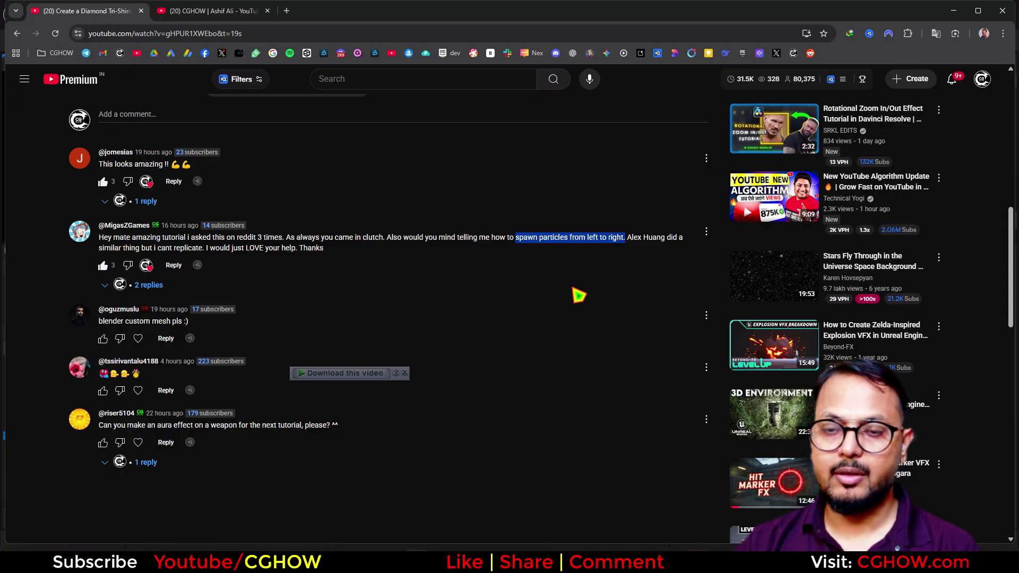
left_click(649, 263)
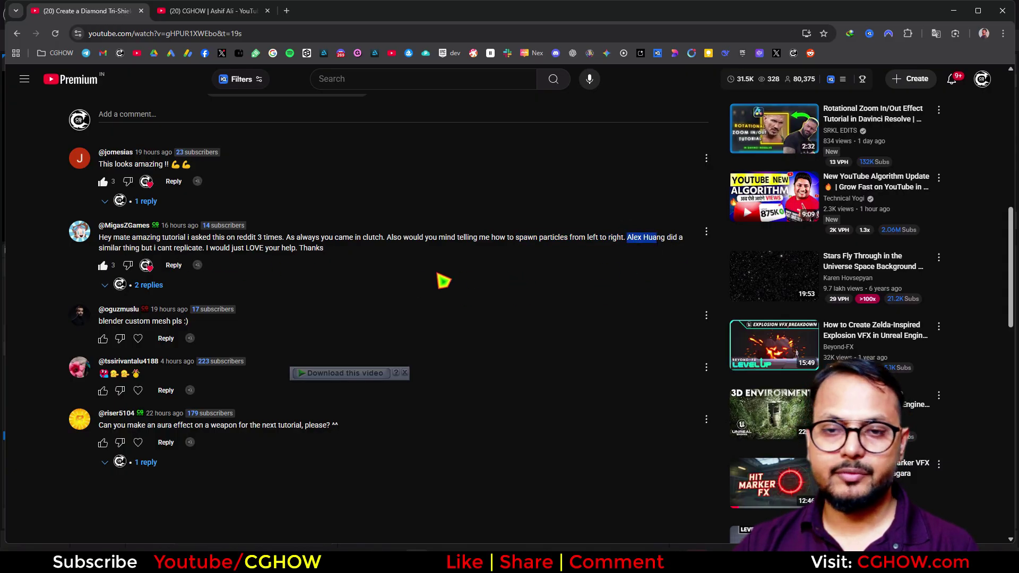
scroll(450, 302, "up", 1)
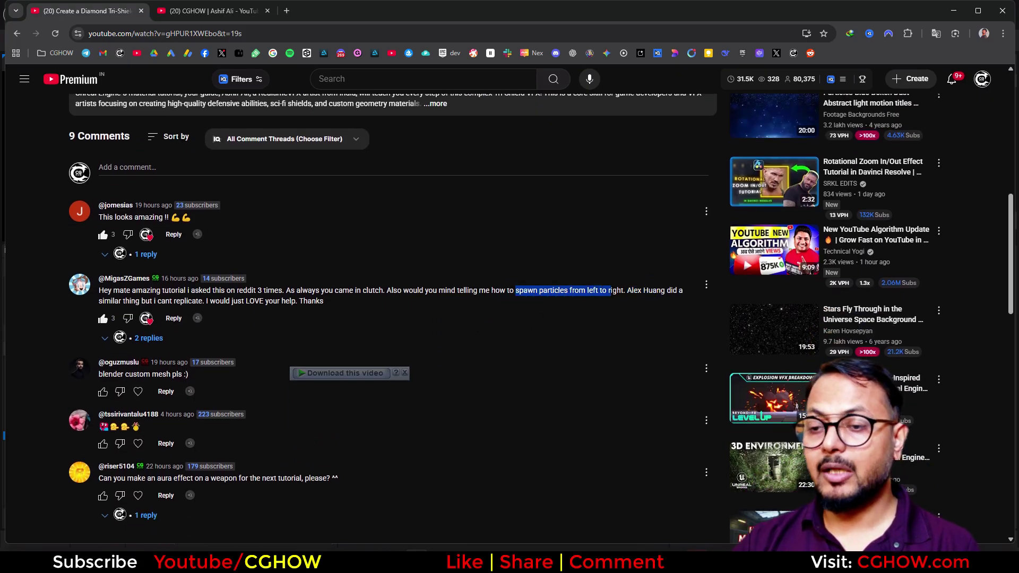
left_click(222, 11)
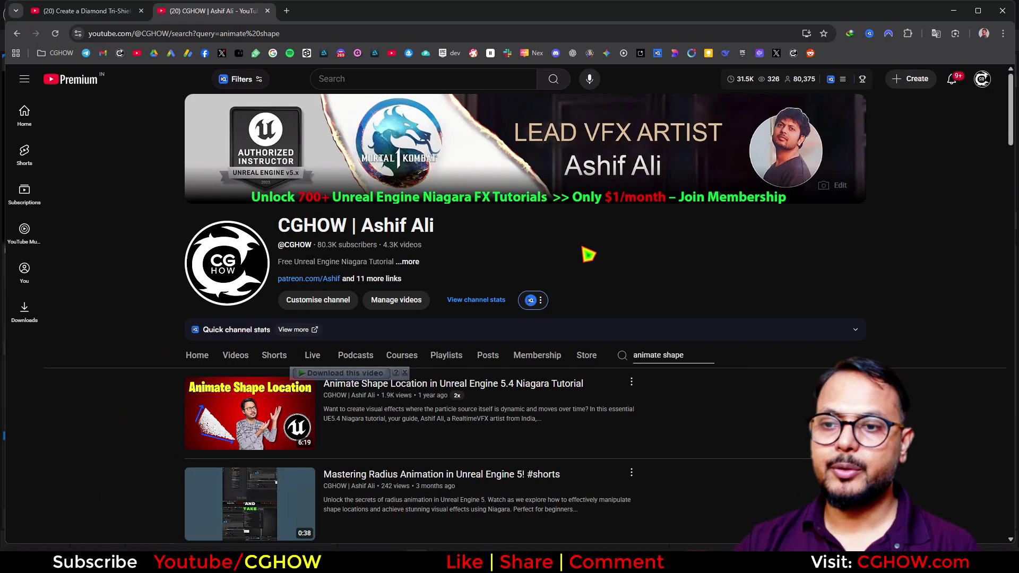
scroll(41, 409, "down", 1)
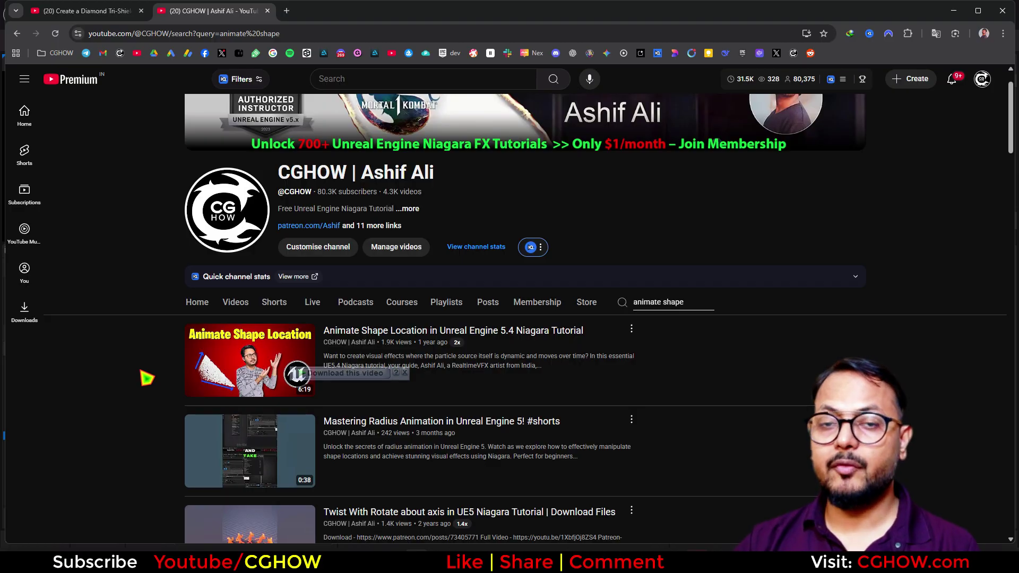
left_click(85, 11)
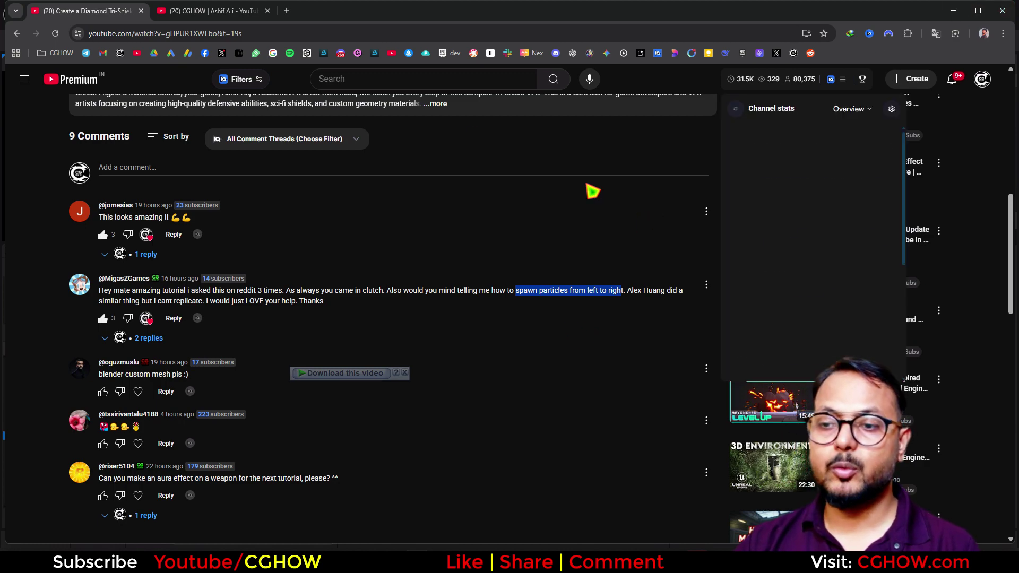
left_click(233, 11)
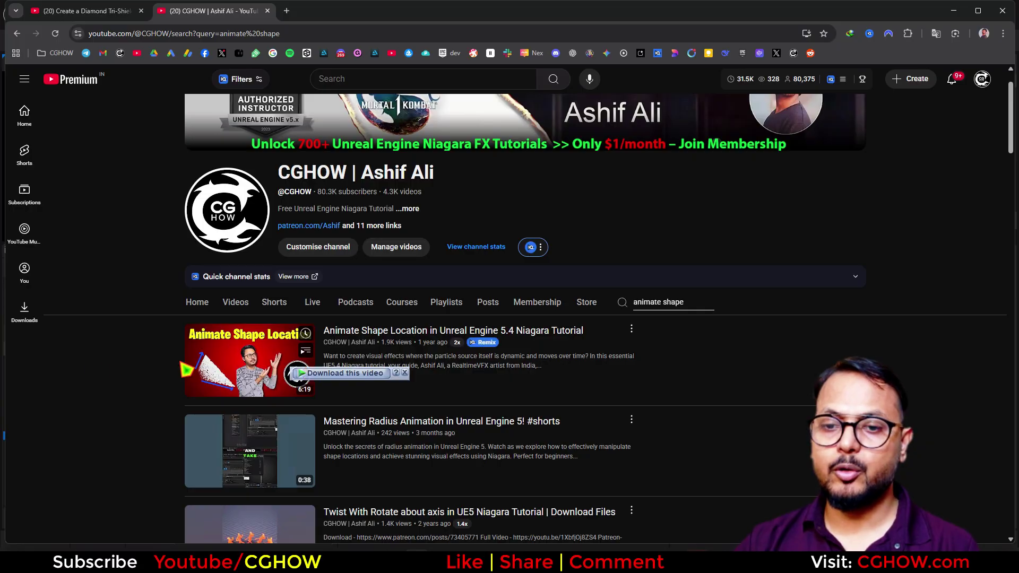
left_click(97, 12)
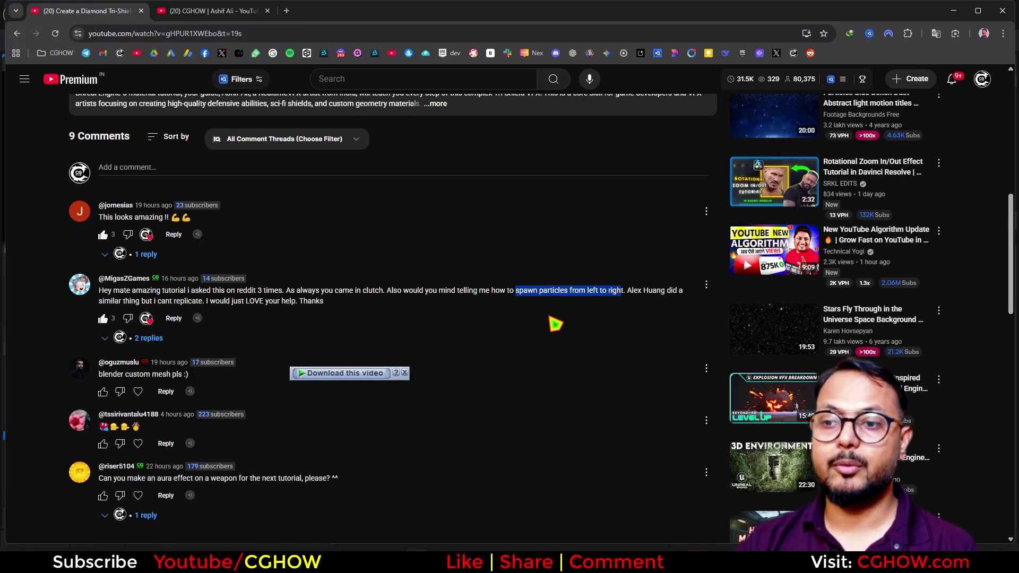
Step: Back in Unreal, view the ruined arch static mesh from the front, then return to the level
left_click(956, 11)
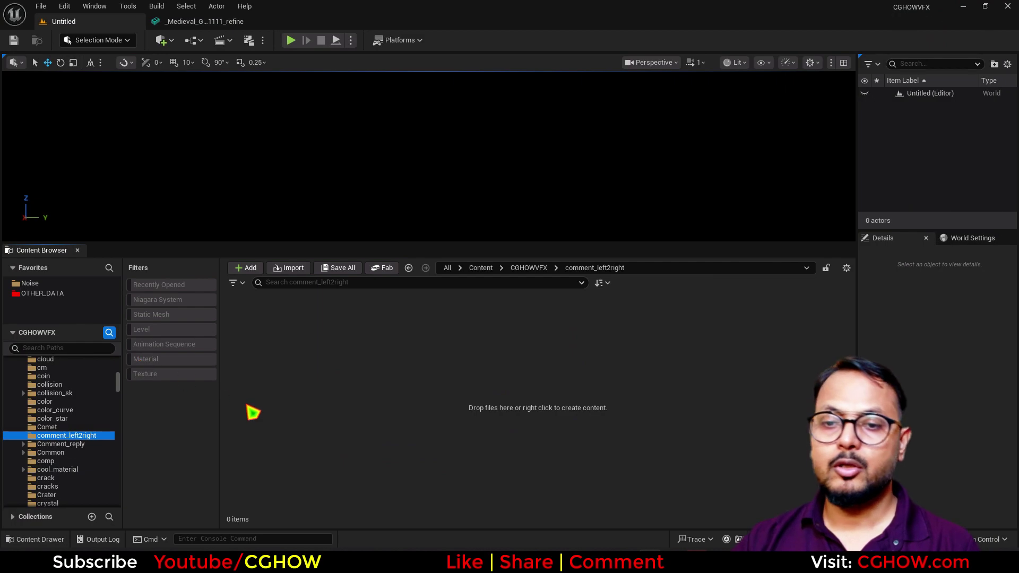
left_click(204, 24)
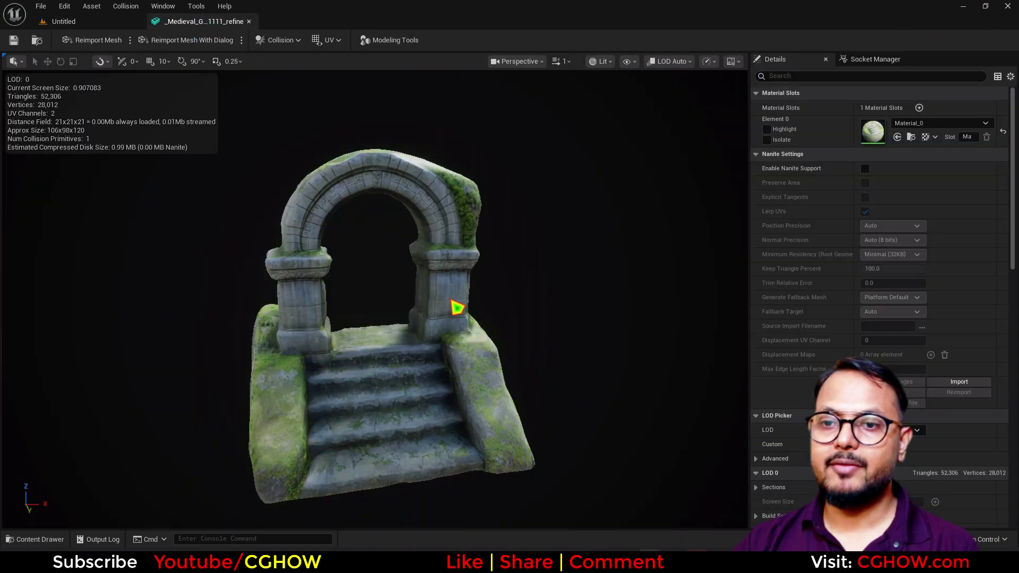
left_click_drag(457, 308, 478, 310)
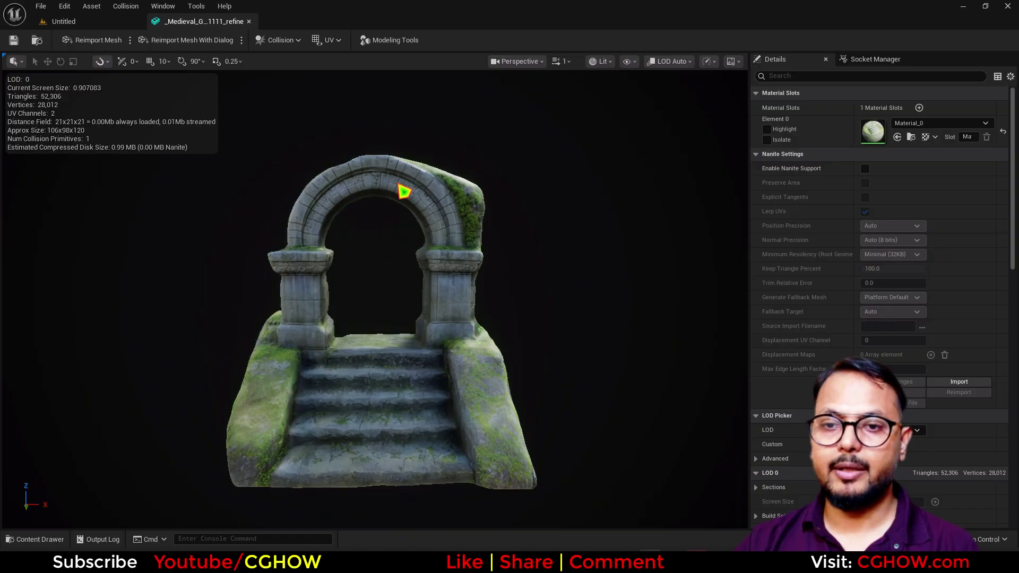
left_click(107, 23)
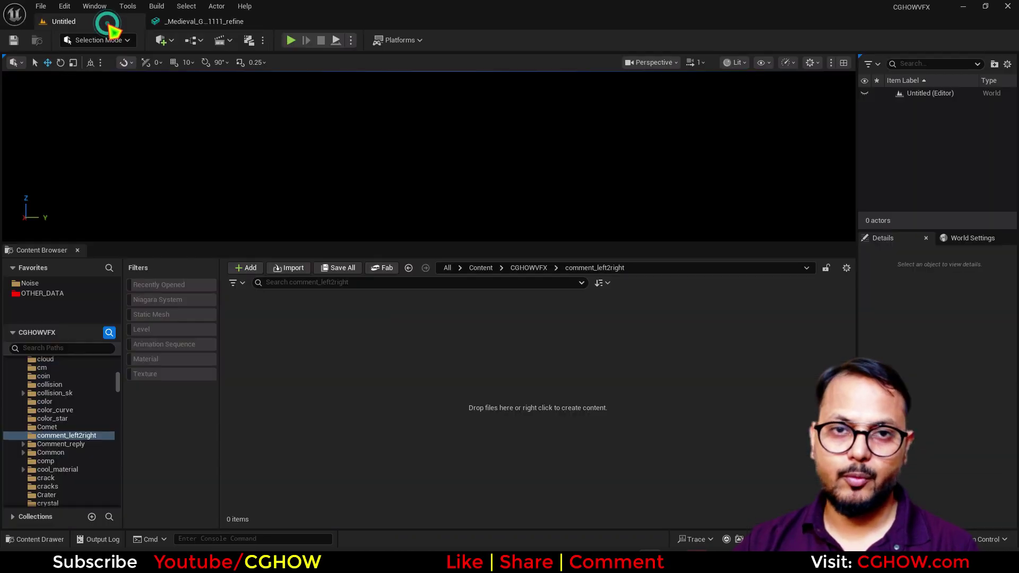
Step: Create an empty Niagara System named NS_left2right and open it for editing
right_click(505, 435)
left_click(581, 305)
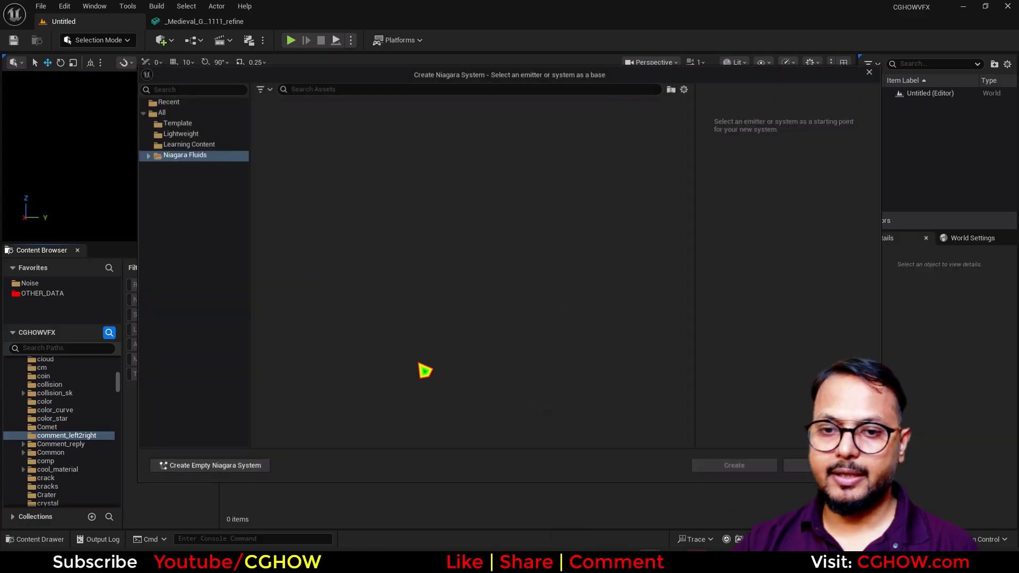
left_click(255, 466)
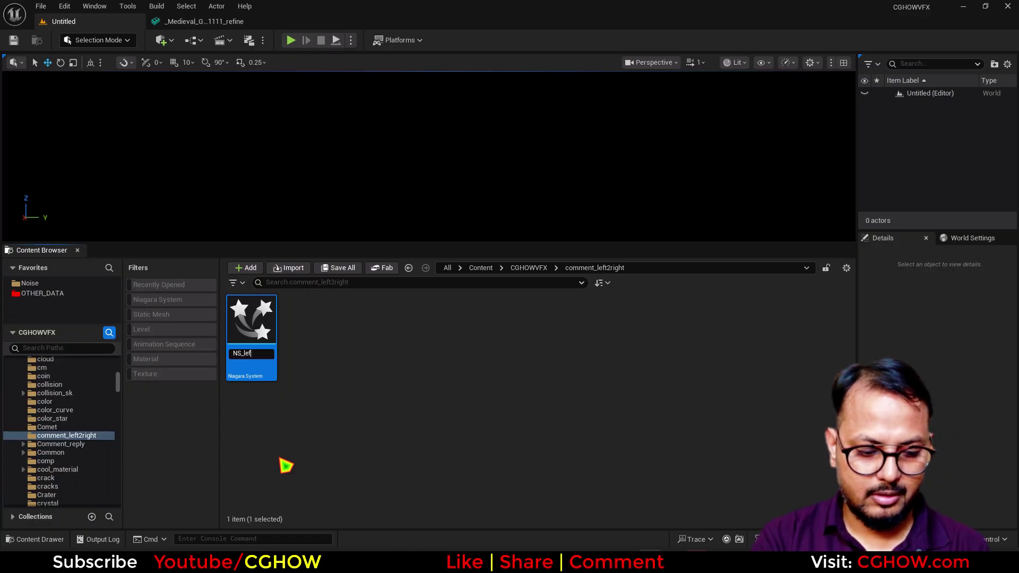
type("NS_left2right")
key("Return")
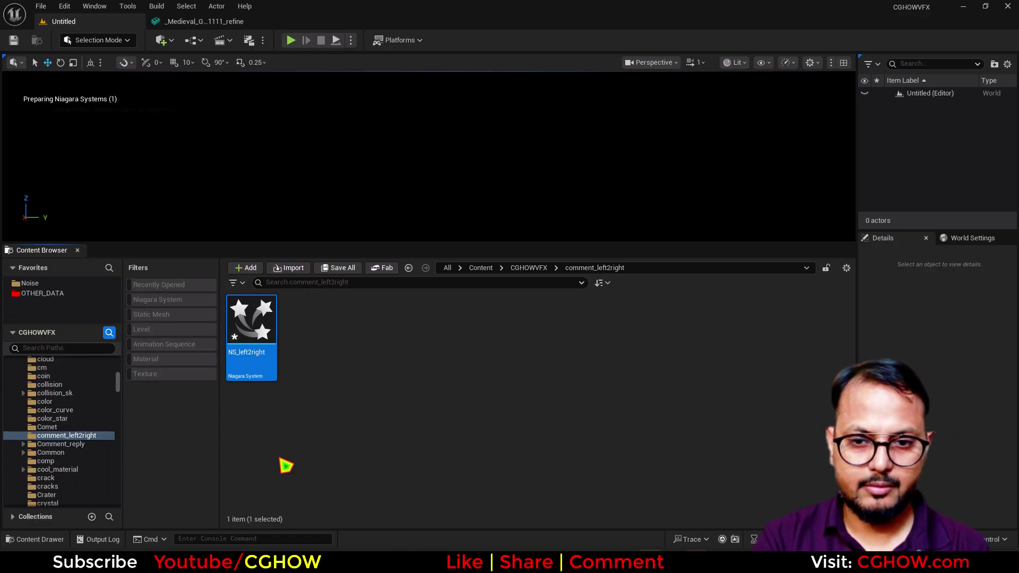
key("Return")
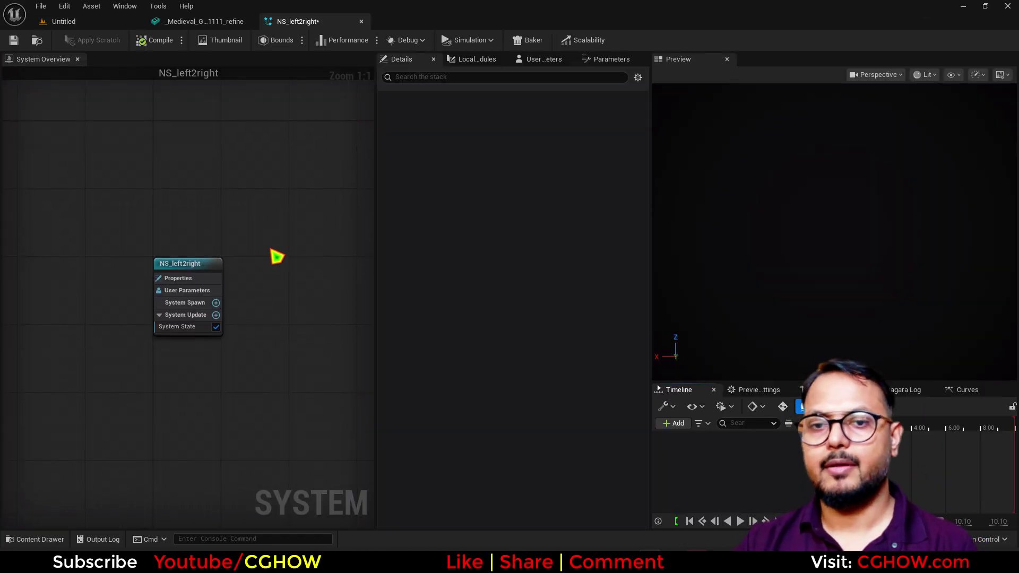
Step: Add a Minimal emitter to the system overview
right_click_drag(268, 255, 186, 179)
right_click(181, 171)
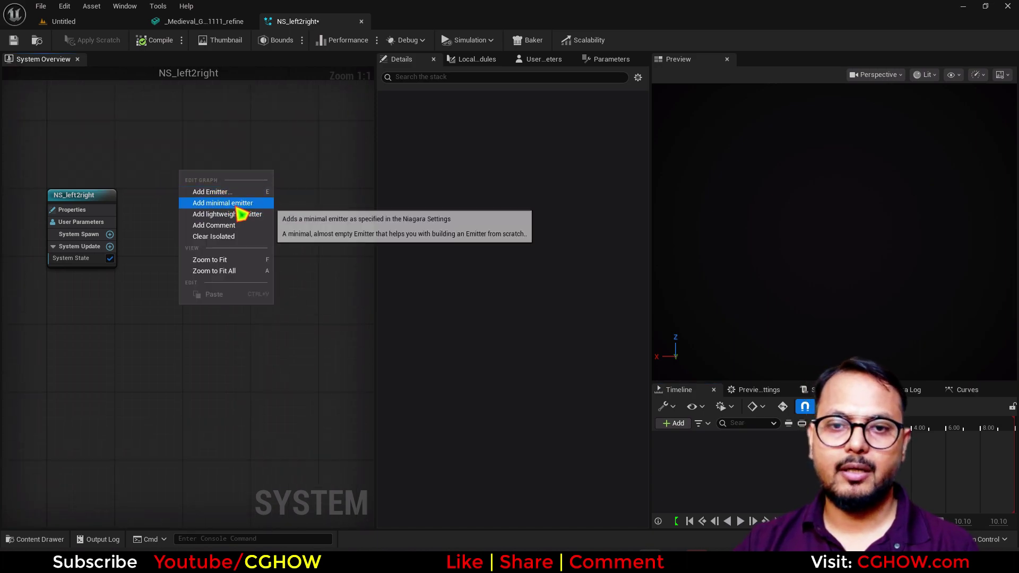
left_click(156, 333)
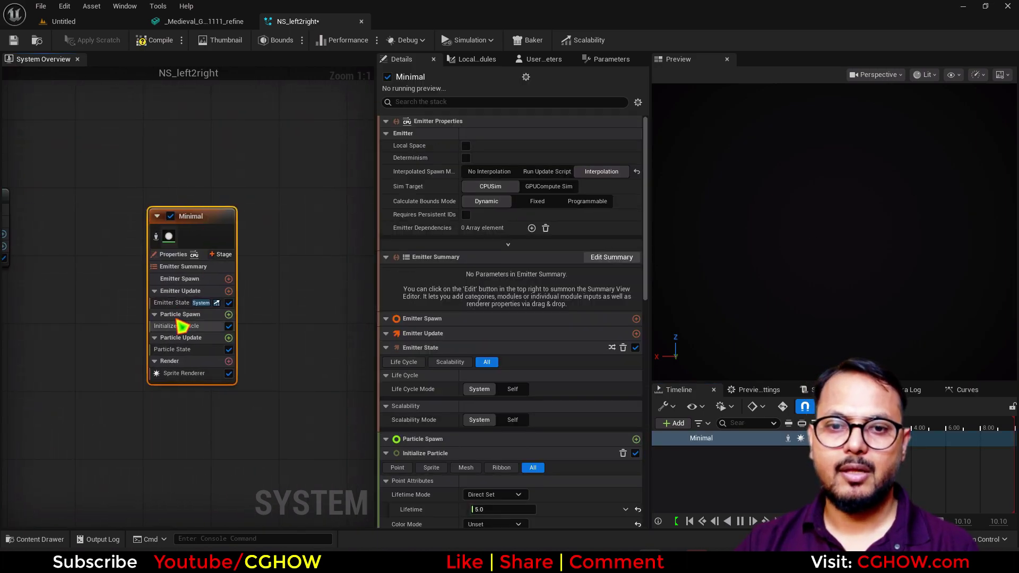
Step: Add a Spawn Rate module under Emitter Update with SpawnRate 200
left_click(229, 291)
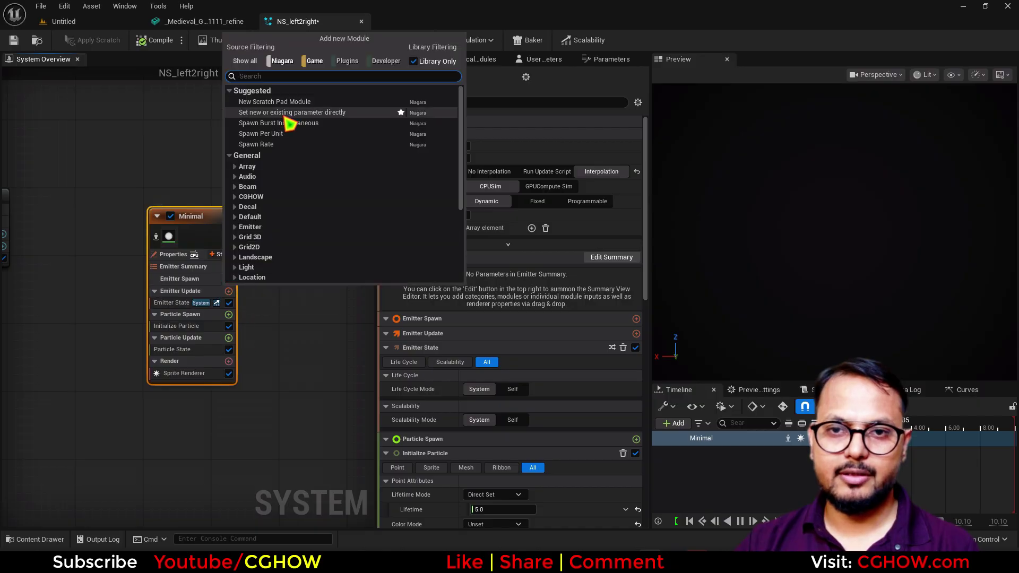
left_click(269, 149)
left_click(499, 138)
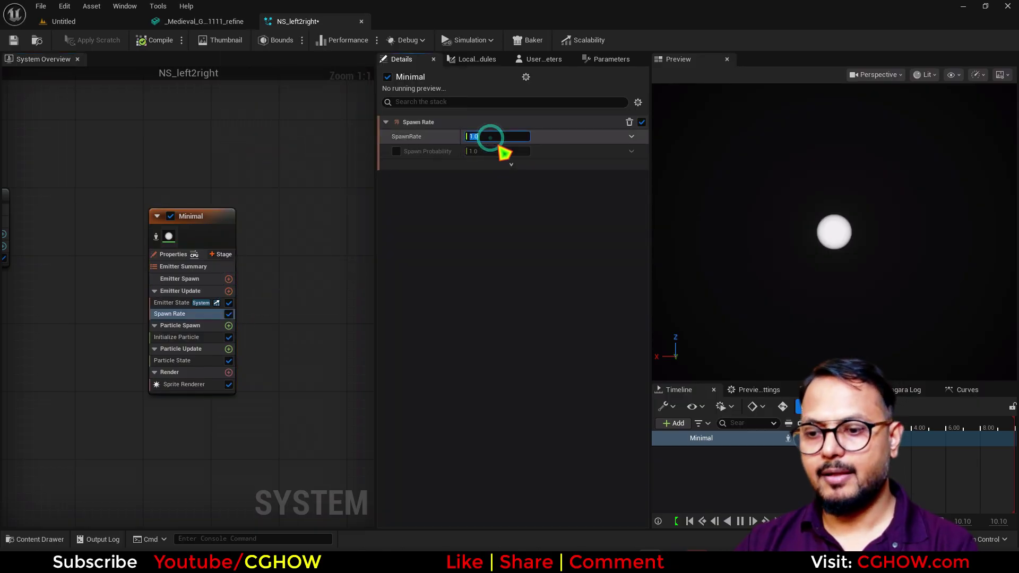
type("200")
key("Return")
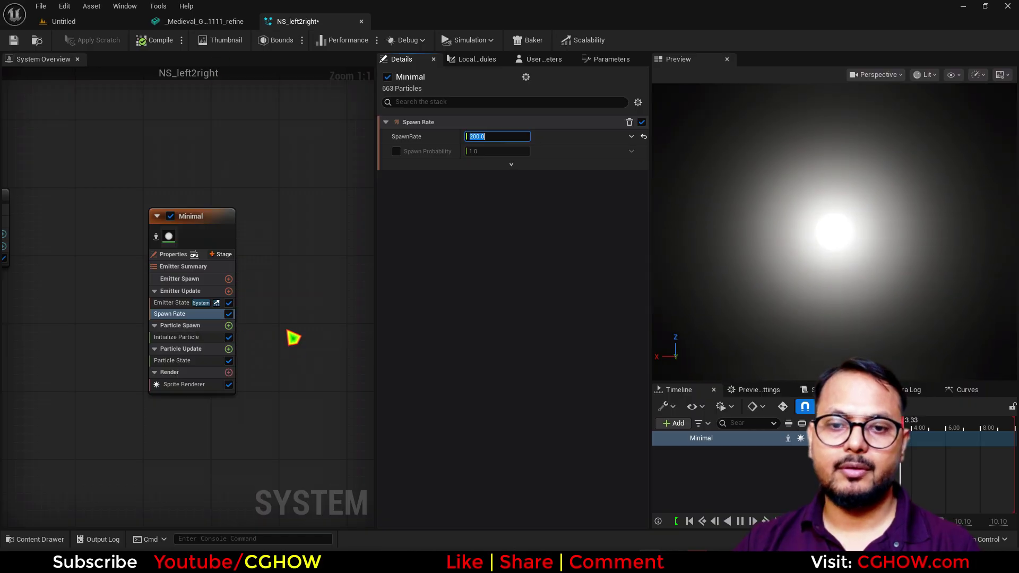
Step: Browse the Particle Spawn module list without adding anything, then return to the Niagara editor
right_click_drag(294, 336, 296, 264)
left_click(233, 261)
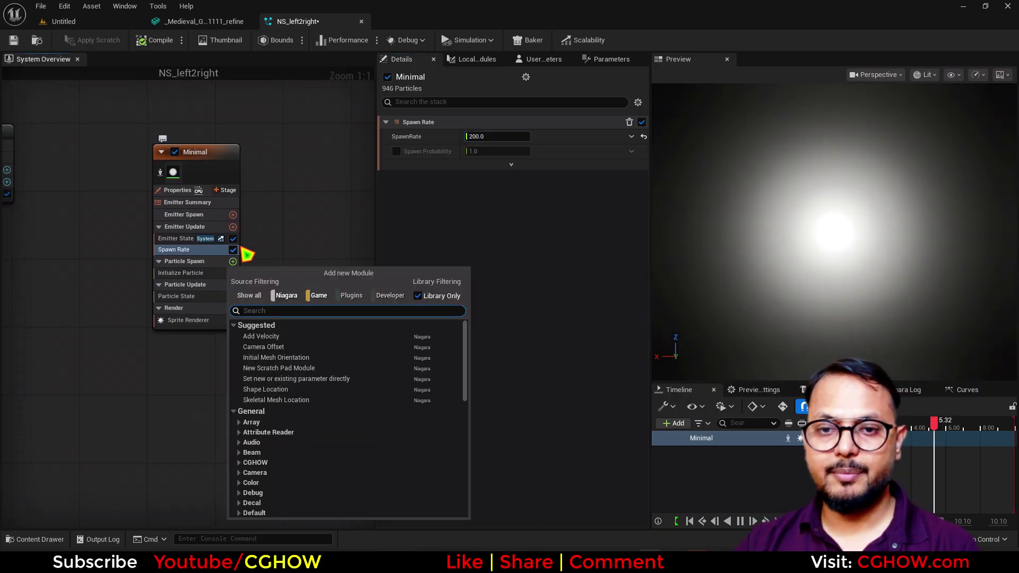
left_click(288, 220)
left_click(232, 261)
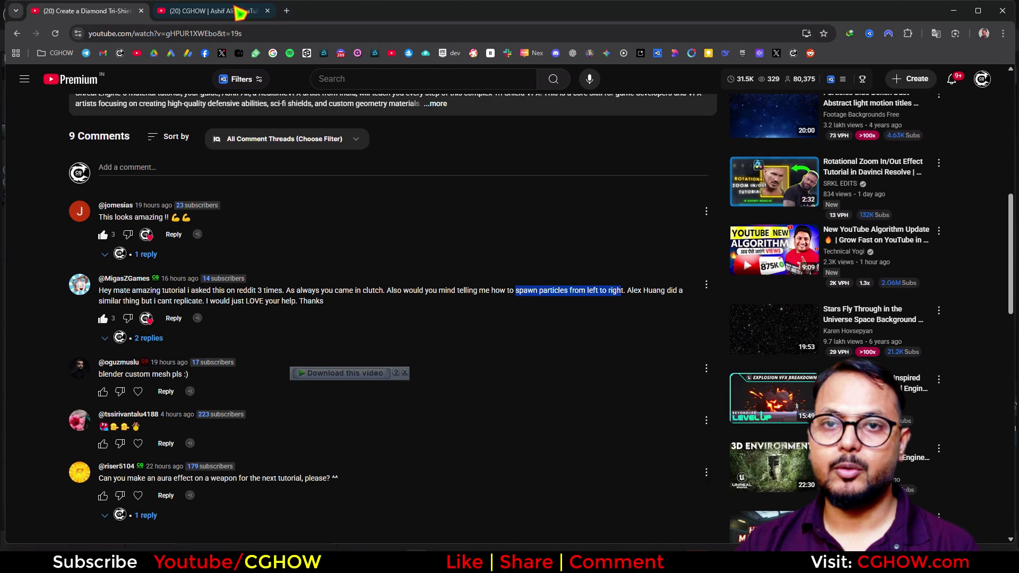
left_click(241, 11)
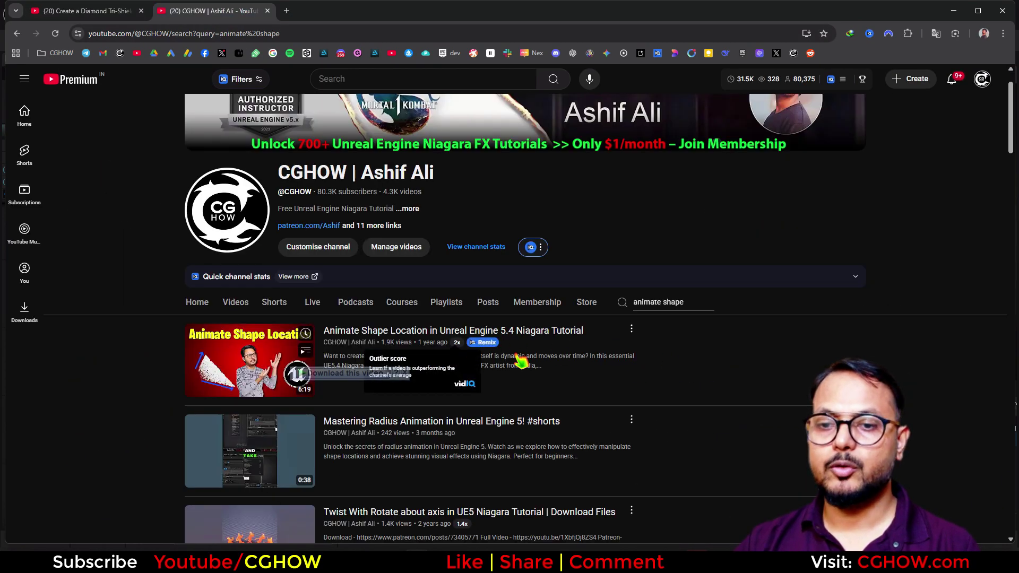
left_click(954, 11)
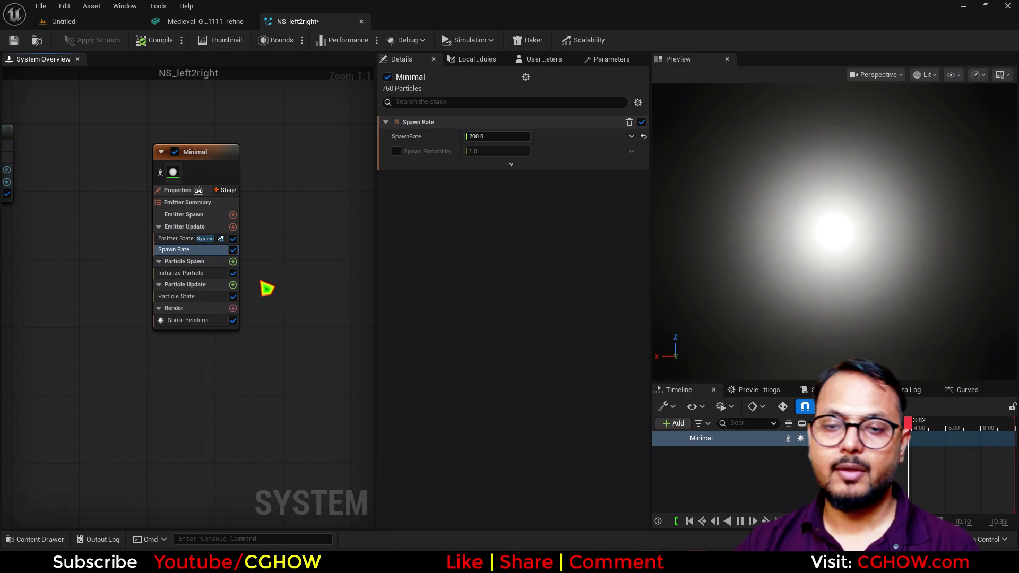
Step: Add a Static Mesh Location module using the ruined mesh so particles spawn across it
left_click(206, 254)
type("stat")
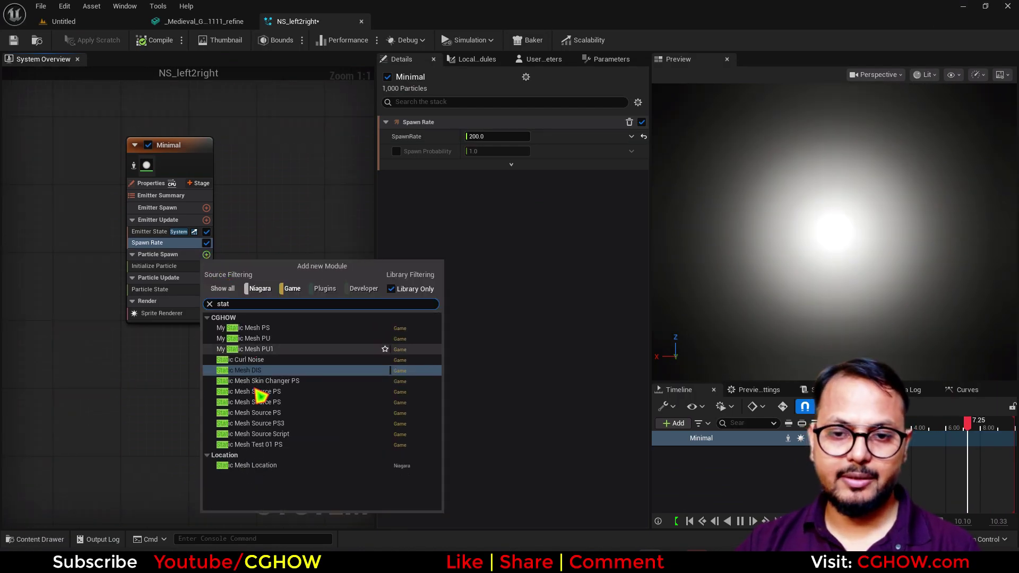
left_click(266, 465)
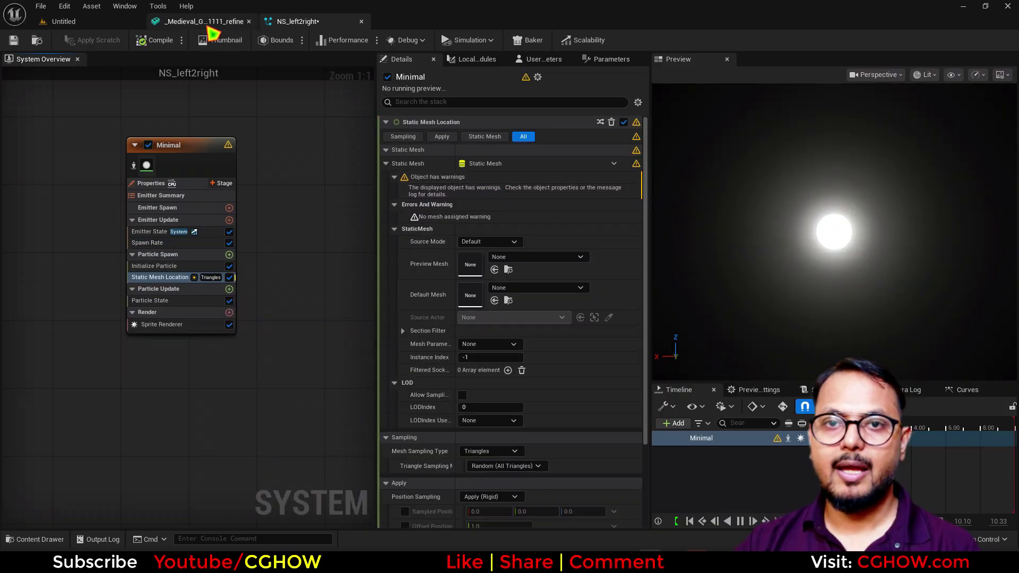
left_click(208, 24)
left_click(38, 41)
left_click(295, 21)
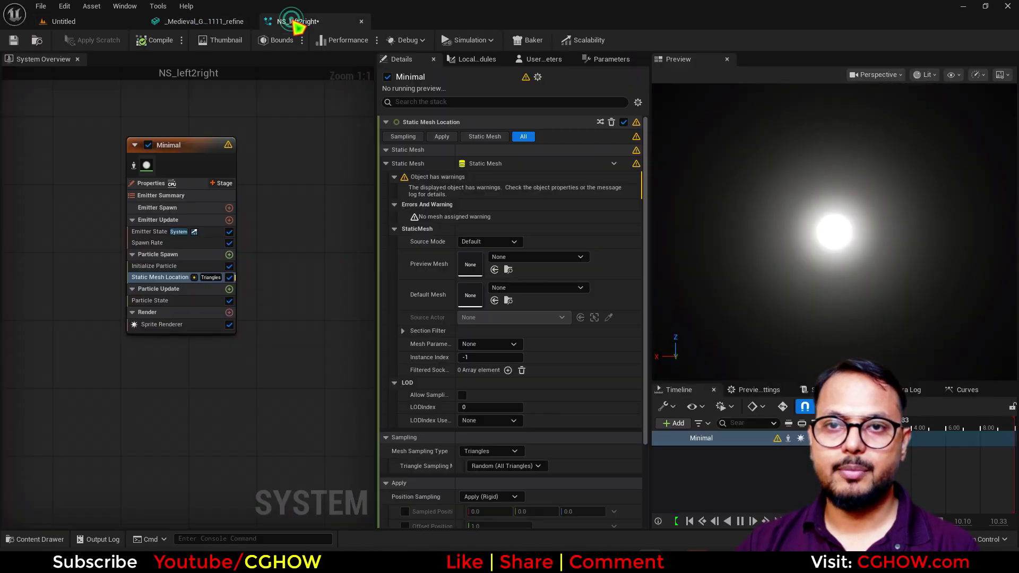
left_click(494, 267)
left_click(494, 298)
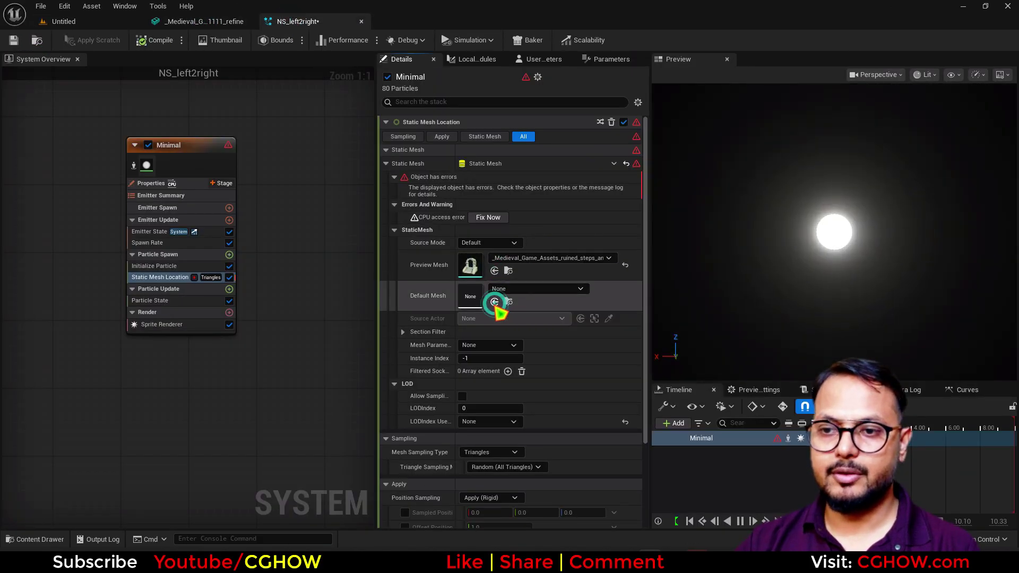
left_click(489, 201)
Step: Set Initialize Particle sprite size mode to Uniform with size 1.0
left_click(153, 266)
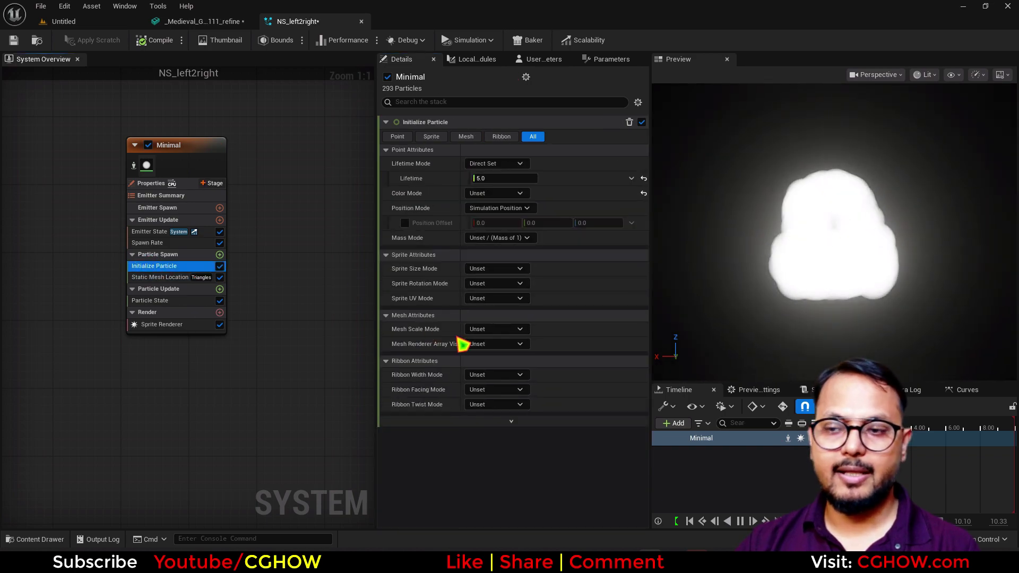
left_click(493, 269)
left_click(493, 297)
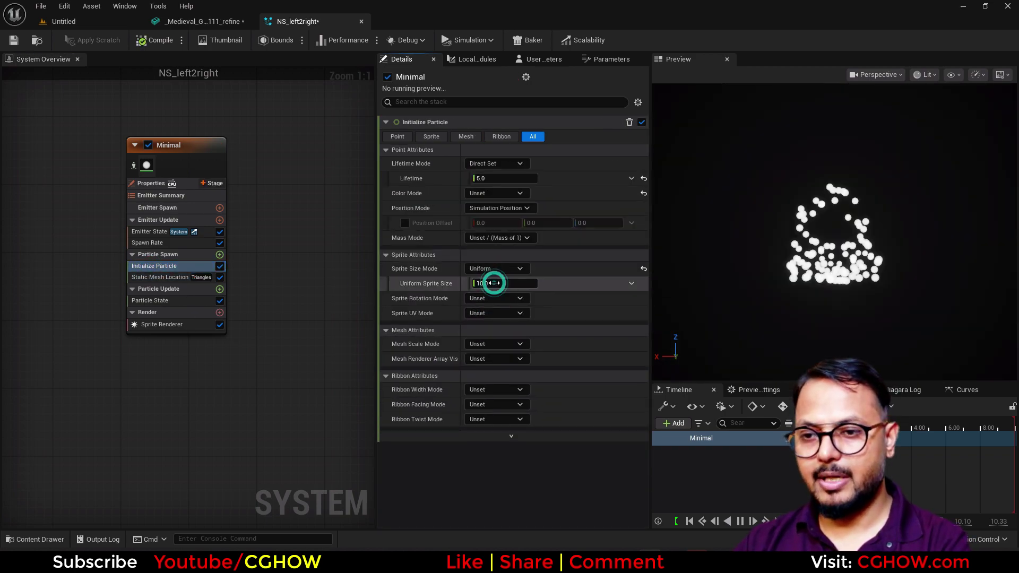
type("1")
key("Return")
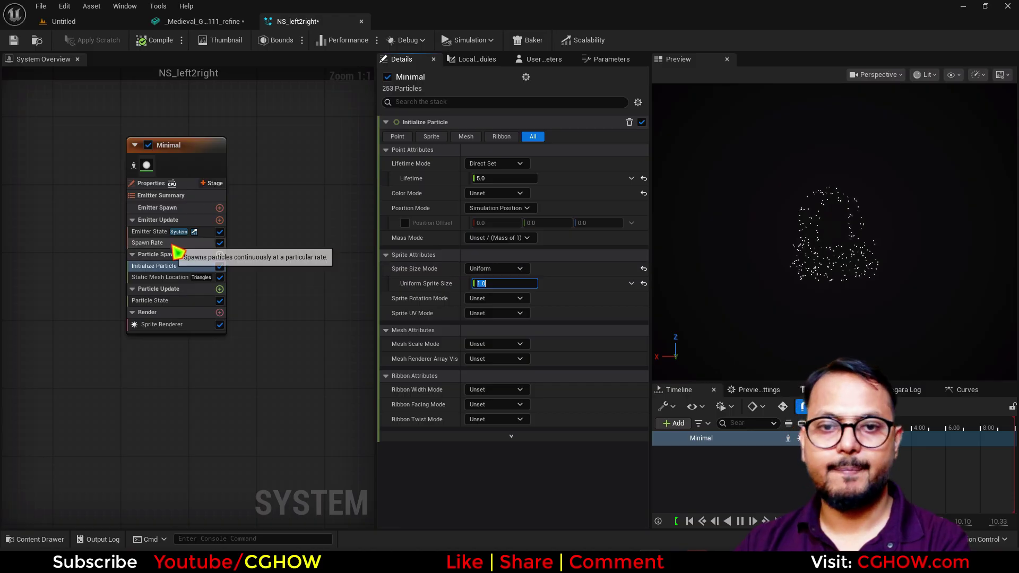
Step: Give the emitter GPUCompute Sim, Fixed bounds and interpolated spawning
left_click(158, 187)
left_click(539, 201)
left_click(550, 186)
left_click(606, 172)
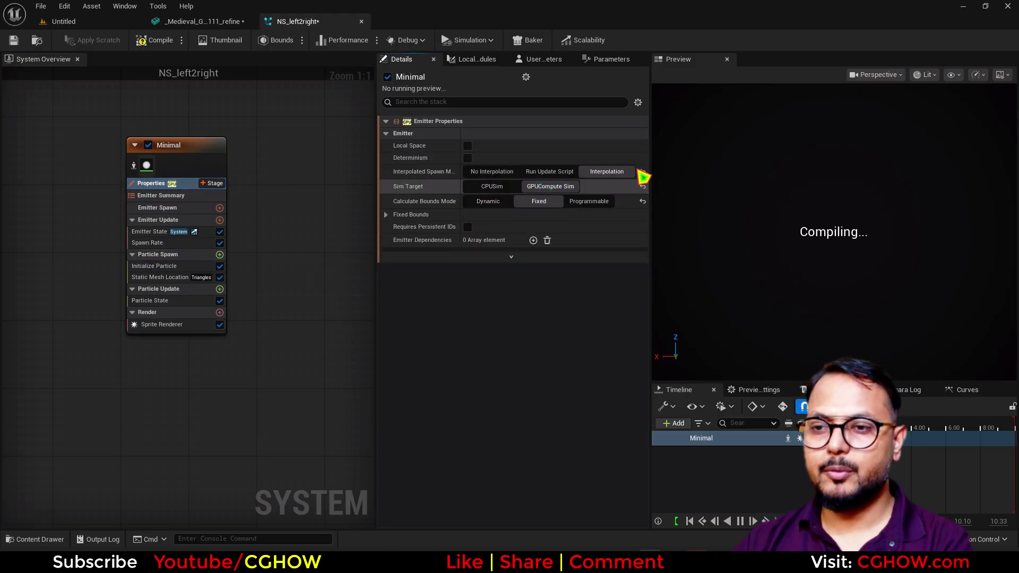
Step: Raise the SpawnRate to 2000
left_click(159, 243)
left_click(489, 137)
type("2000")
key("Return")
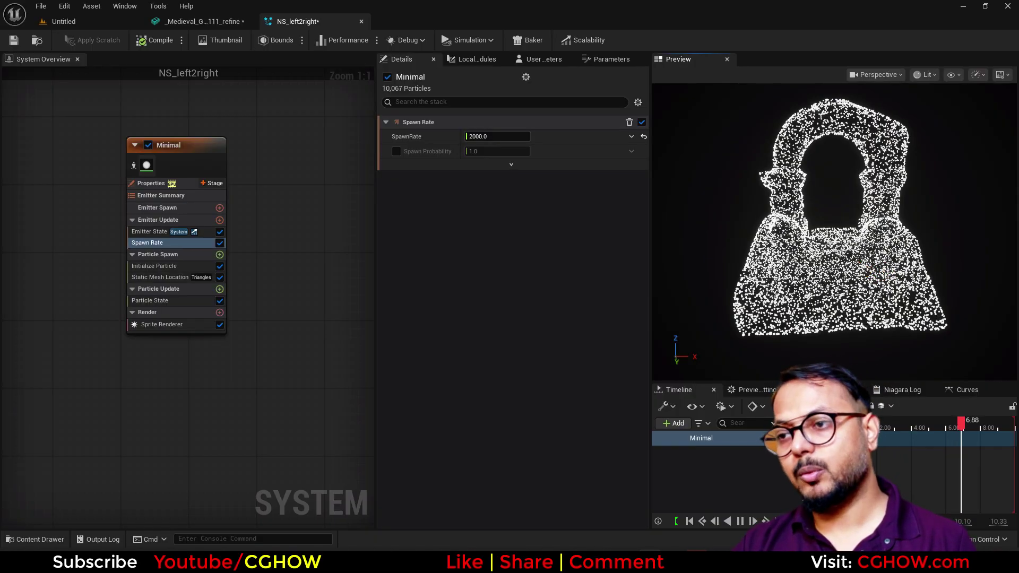
Step: Add a Kill Particles in Volume module to Particle Update
right_click_drag(205, 358, 237, 398)
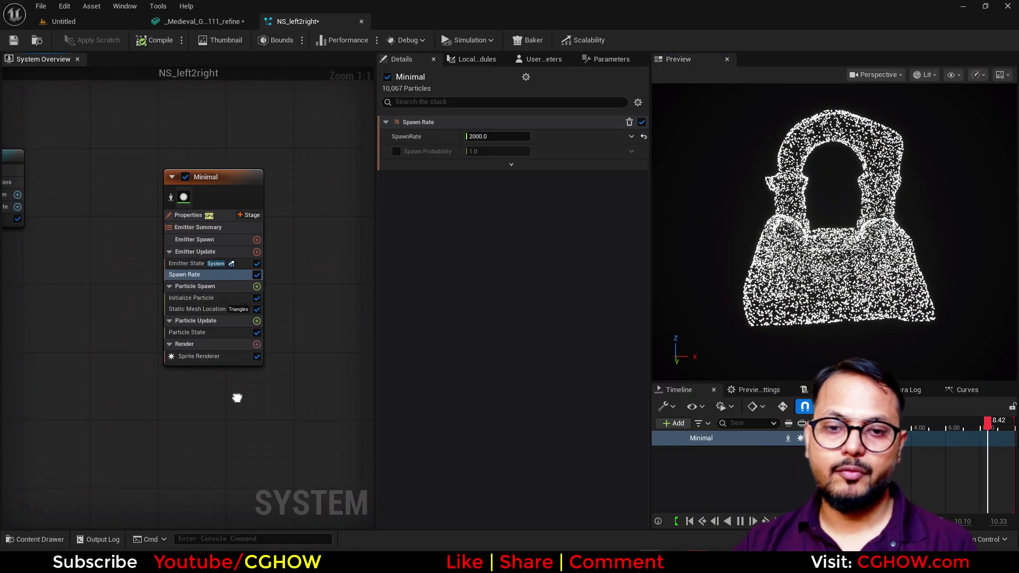
left_click(257, 320)
type("kil")
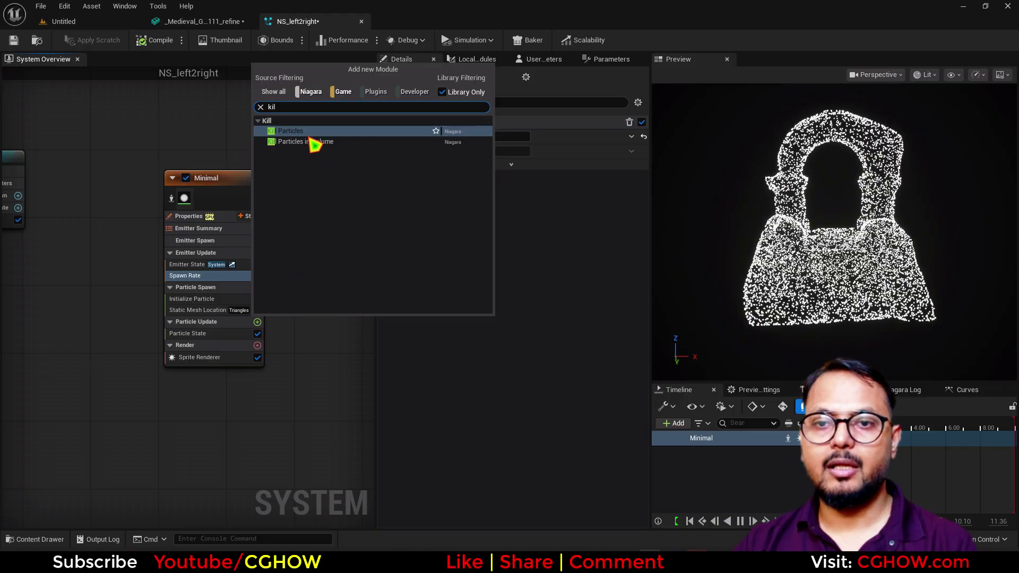
left_click(371, 141)
left_click(215, 23)
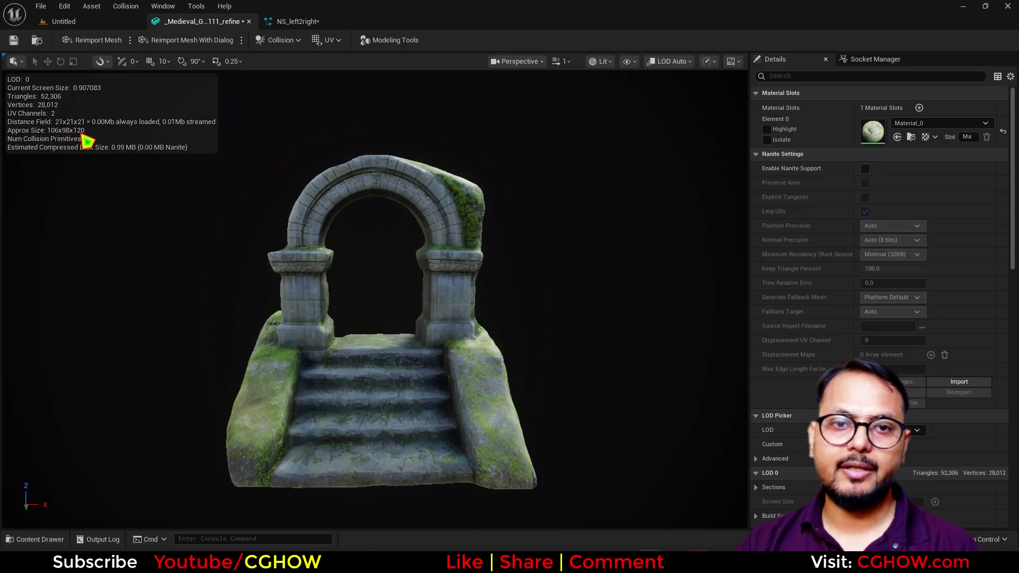
left_click(318, 22)
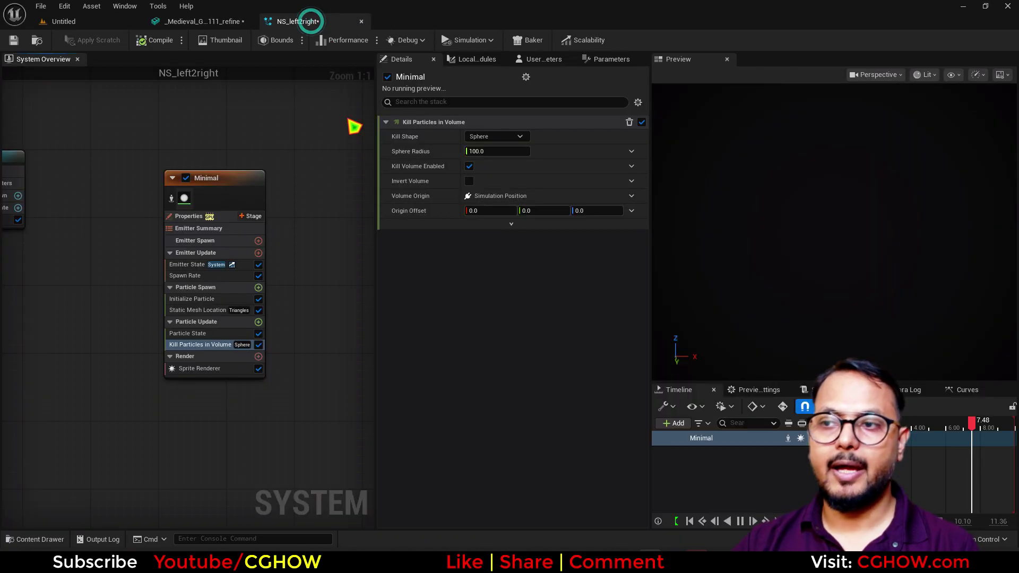
Step: Set the Kill Shape to Box with a box size of 120 × 120 × 120
left_click(520, 136)
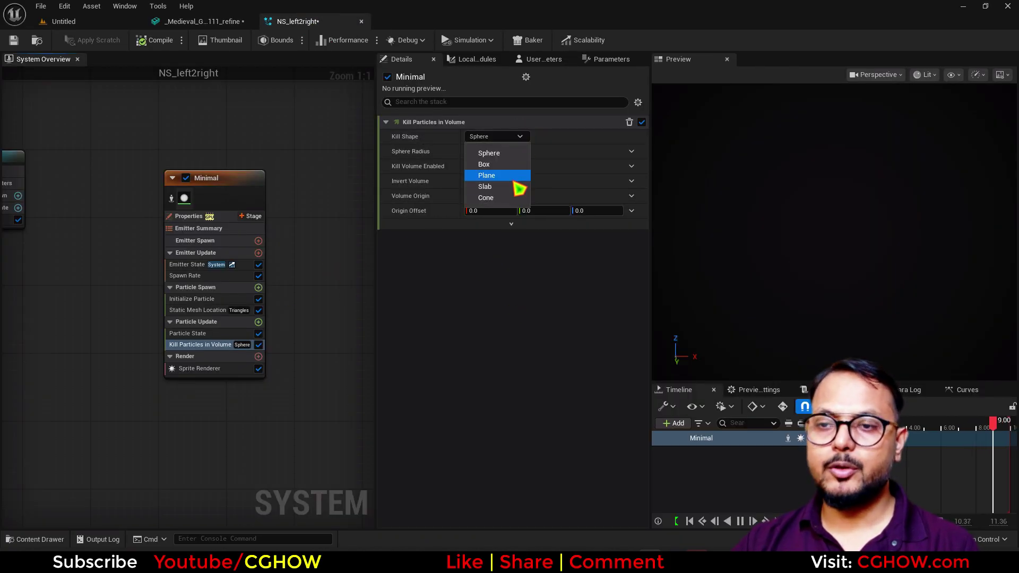
left_click(488, 166)
left_click(488, 153)
type("120")
left_click(531, 153)
type("120")
key("Tab")
type("120")
key("Return")
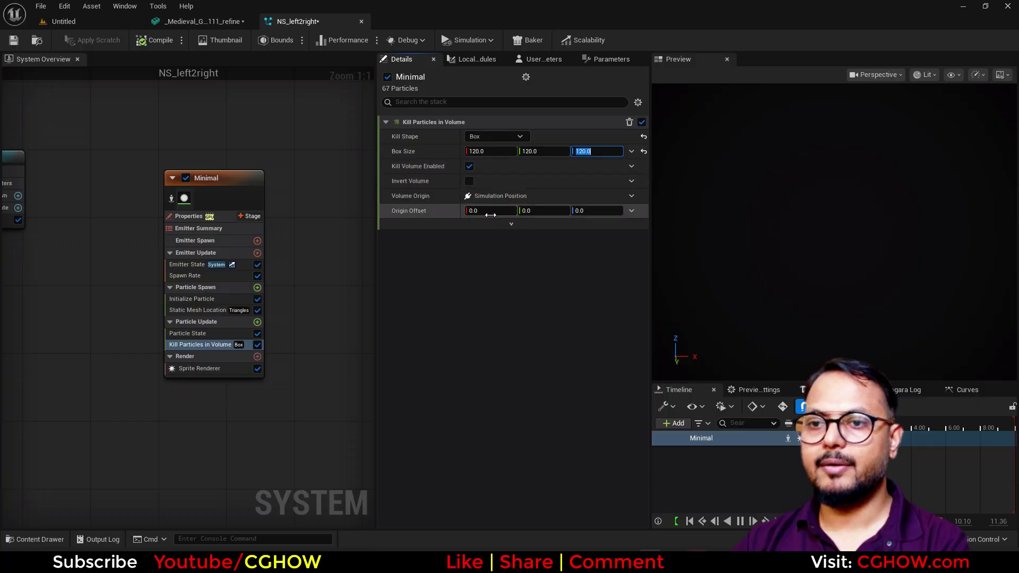
Step: Invert the kill volume and shift its Origin Offset X to about 38.75
left_click(469, 181)
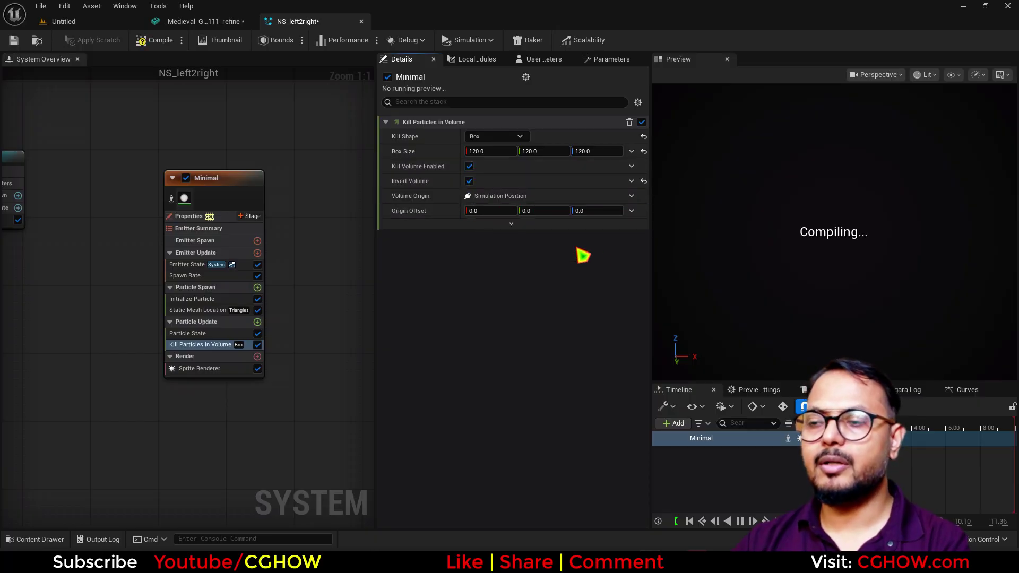
left_click_drag(492, 212, 508, 212)
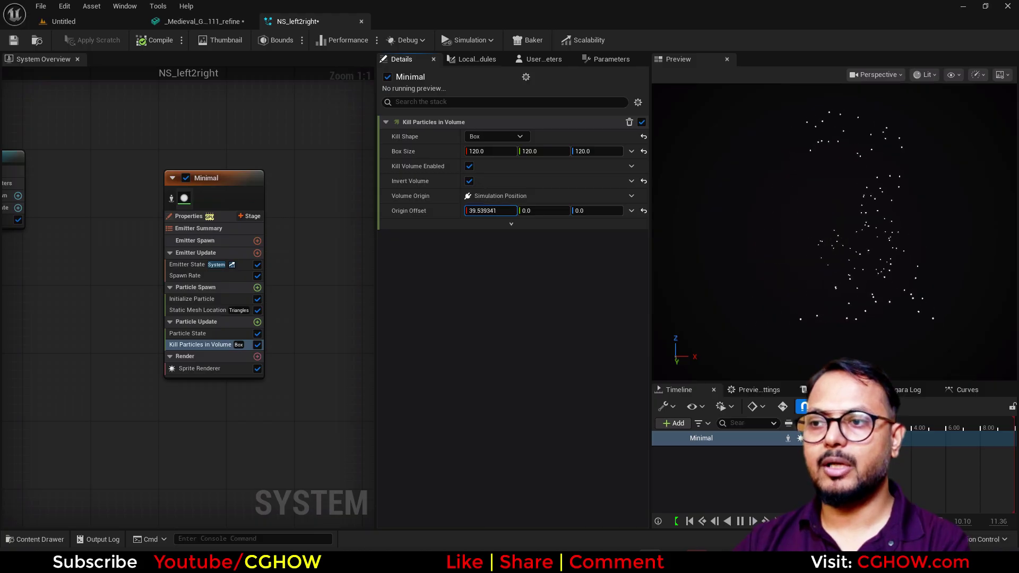
left_click(631, 210)
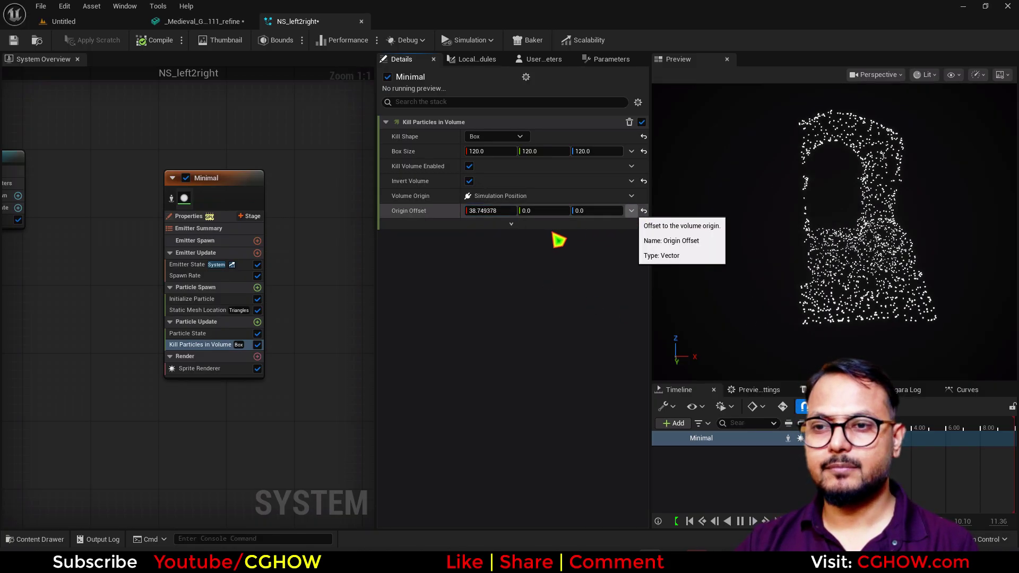
Step: Split Origin Offset into a Make Vector and scrub its X value to test the sweep
left_click(456, 278)
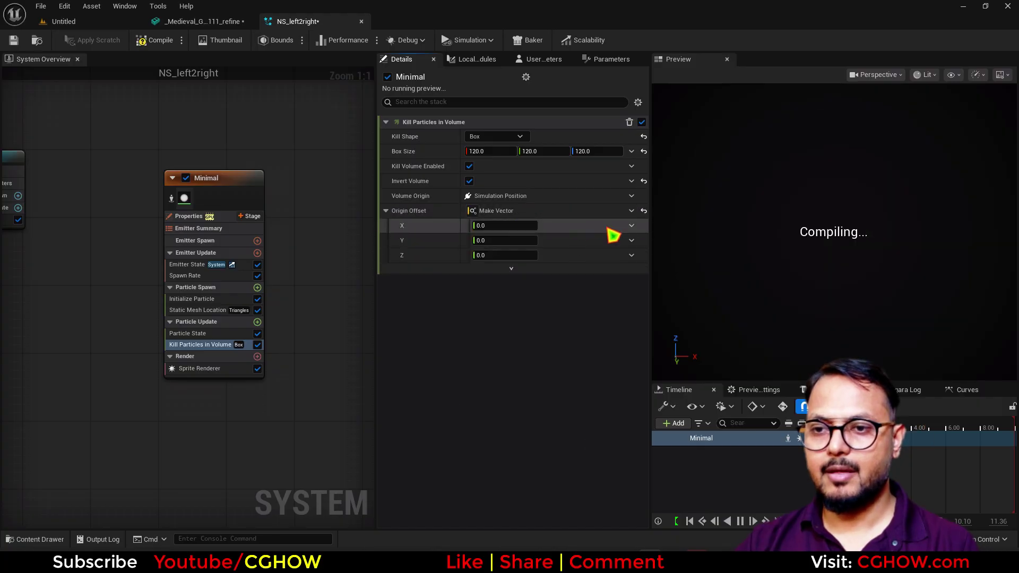
left_click(633, 228)
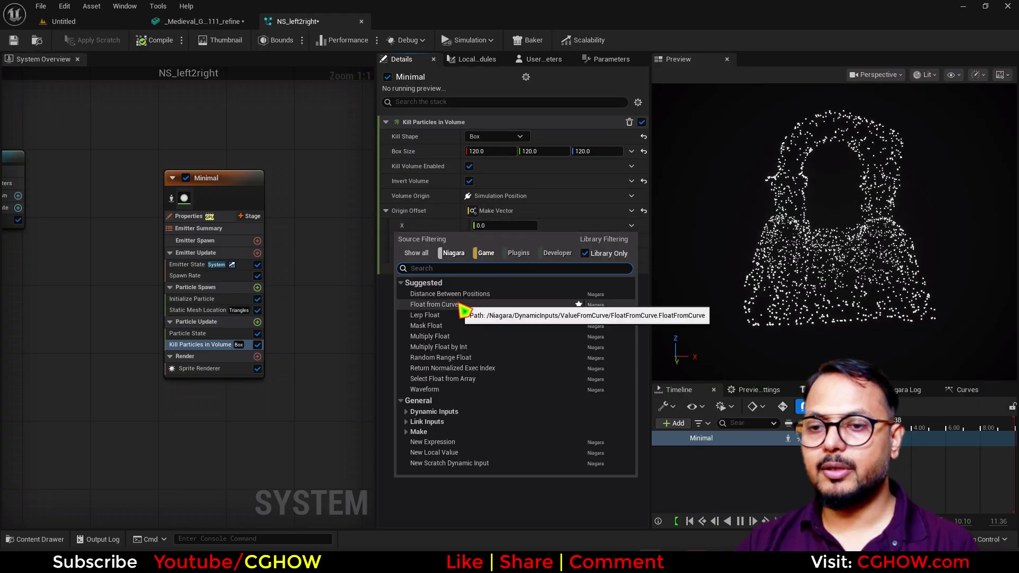
left_click(558, 218)
left_click_drag(523, 226, 570, 225)
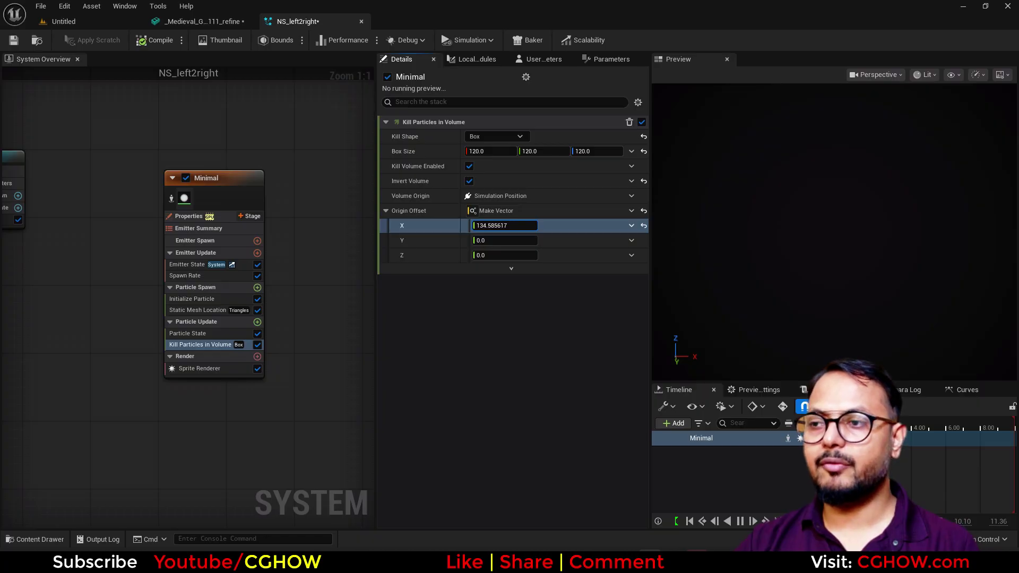
left_click_drag(531, 226, 491, 225)
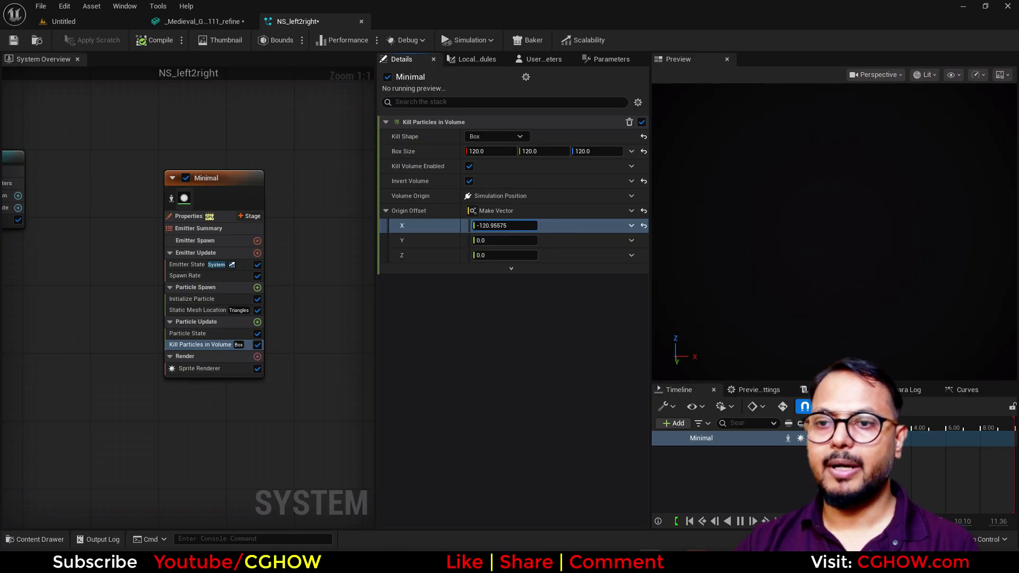
Step: Drive X with Float from Curve, keyed from -130 to 130
left_click(632, 226)
left_click(634, 238)
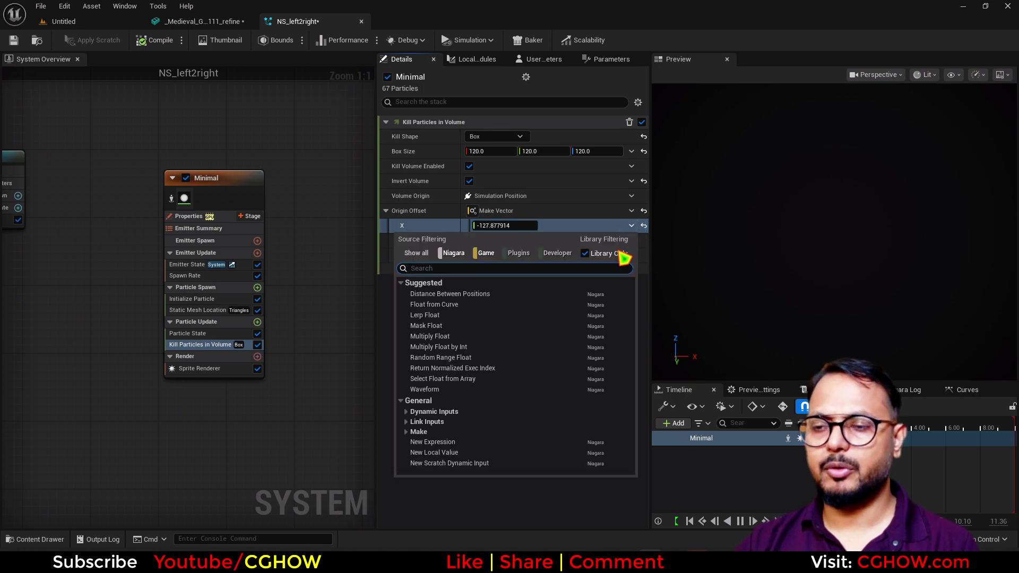
left_click(466, 311)
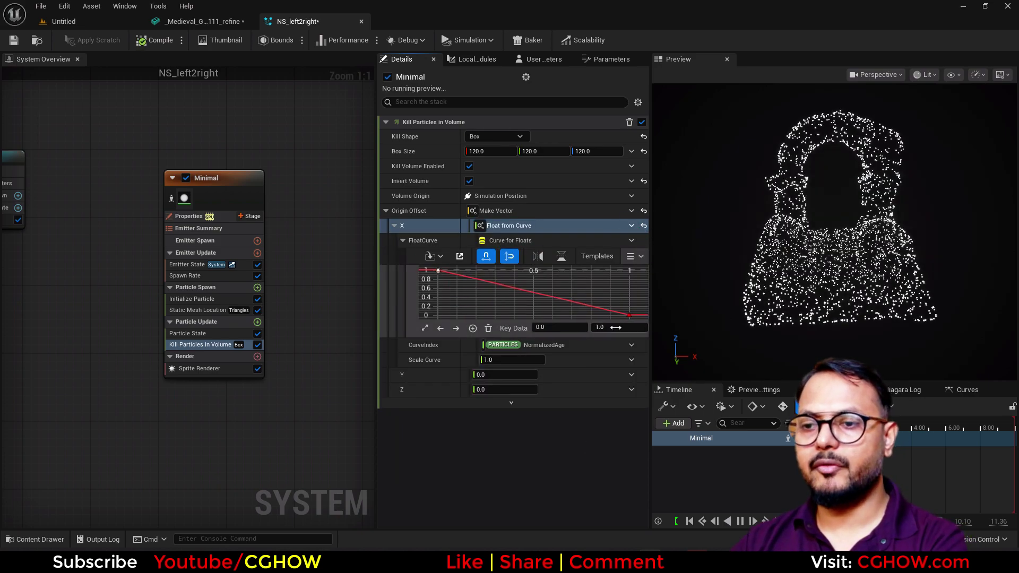
left_click(615, 327)
left_click(635, 302)
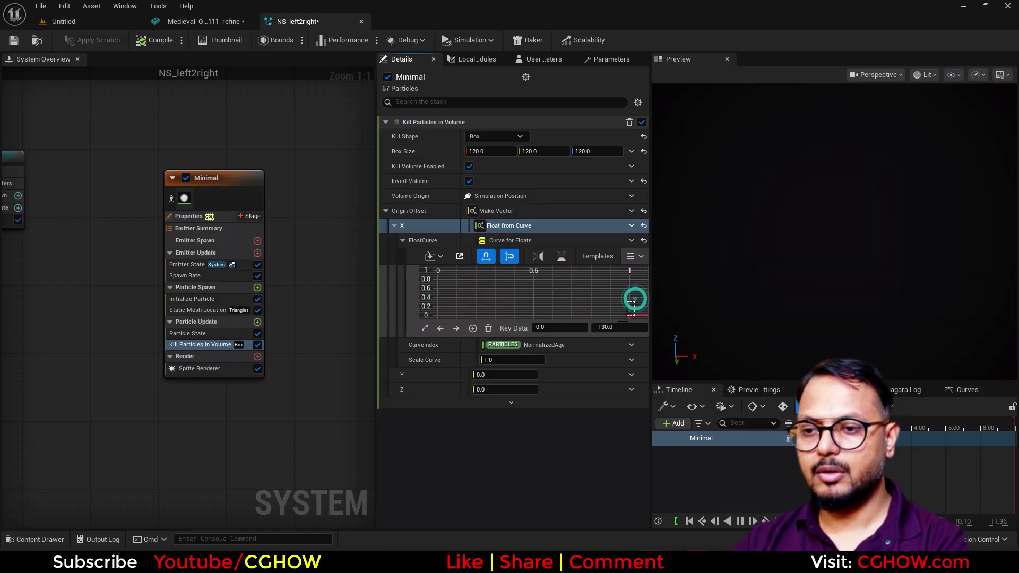
left_click(614, 326)
type("130")
key("Return")
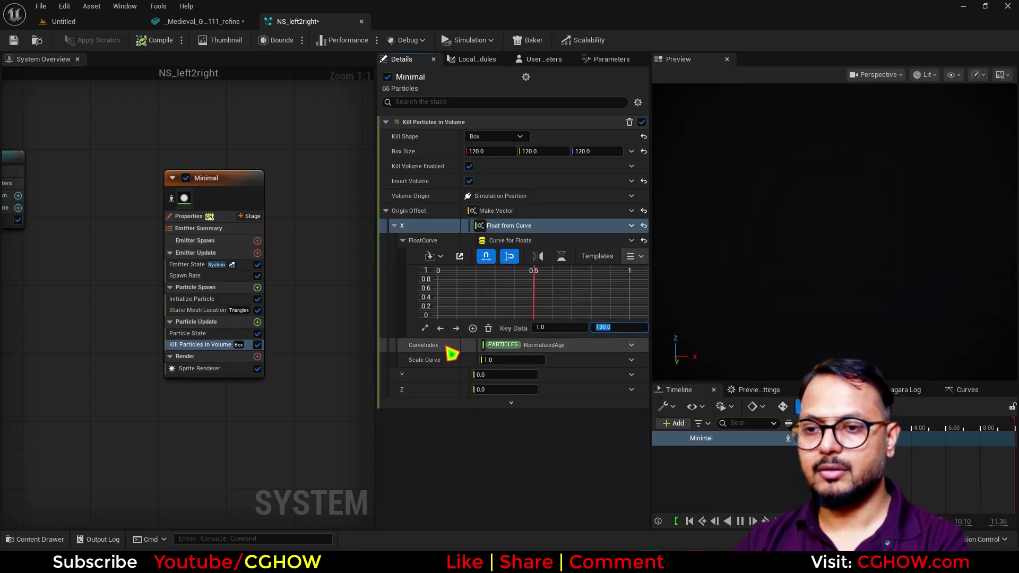
Step: Link the curve's CurveIndex to Emitter NormalizedLoopAge
left_click(632, 360)
type("age")
left_click(691, 184)
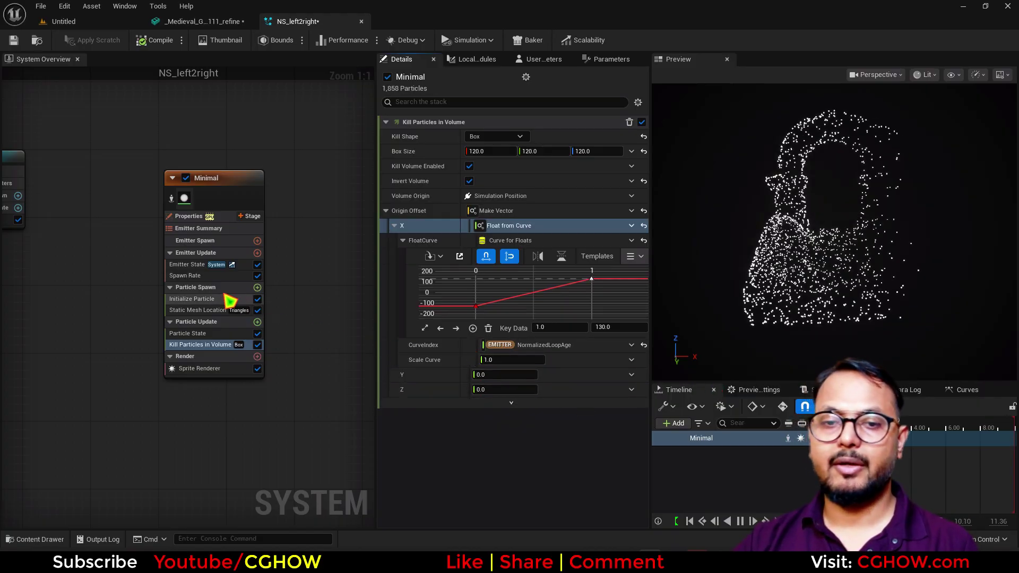
Step: Set Emitter State's Life Cycle Mode to Self with a Loop Duration of 2
left_click(188, 265)
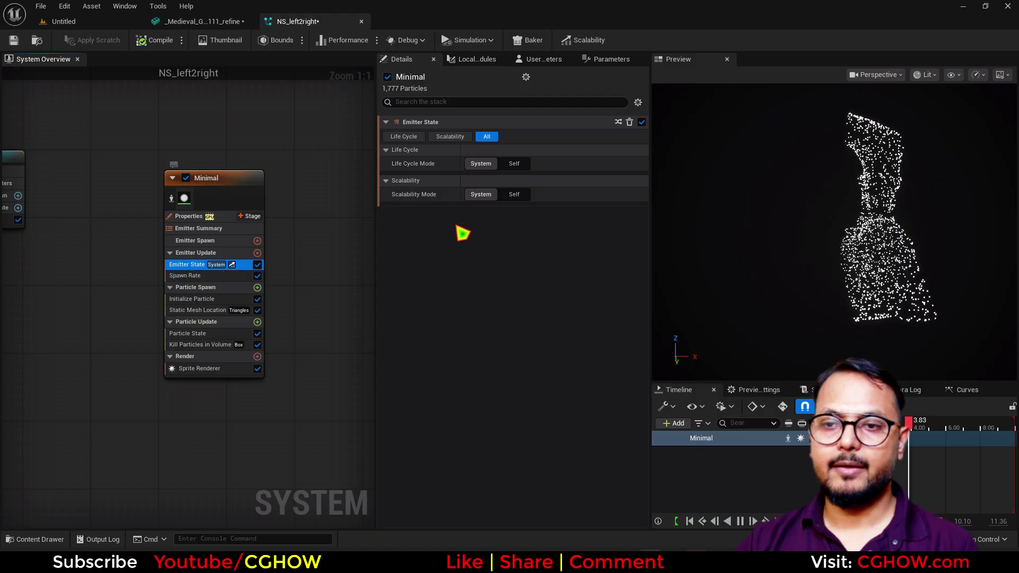
left_click(514, 164)
left_click(477, 208)
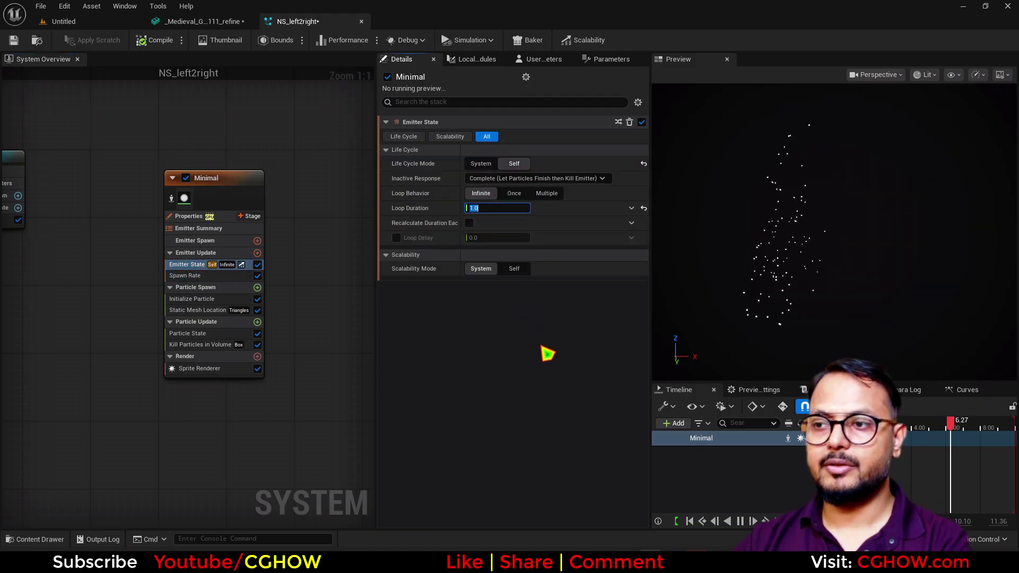
type("2")
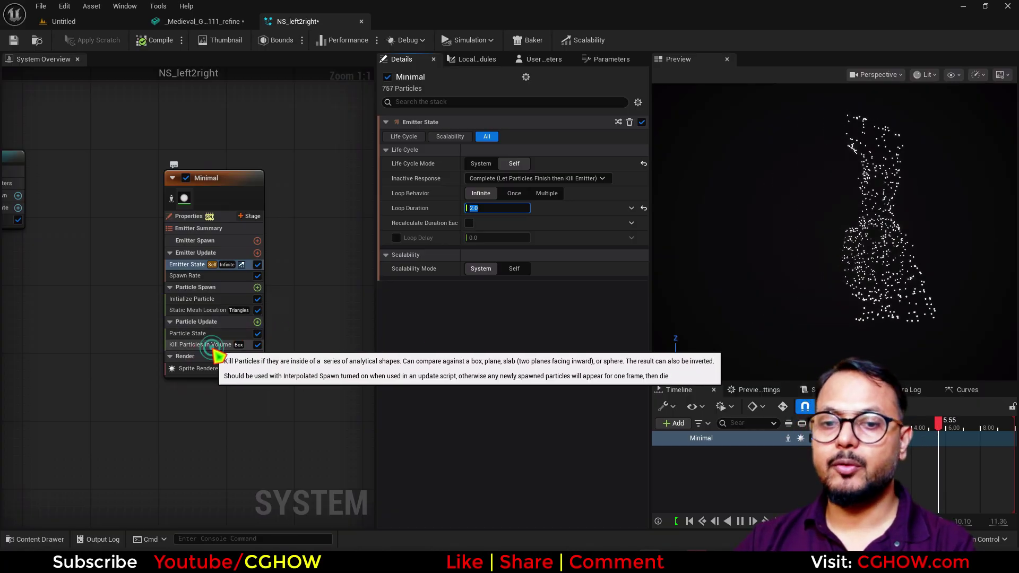
left_click(215, 347)
Step: Add a Region Mask module to Particle Update with Region Type set to Box
left_click(226, 410)
right_click_drag(234, 398, 292, 348)
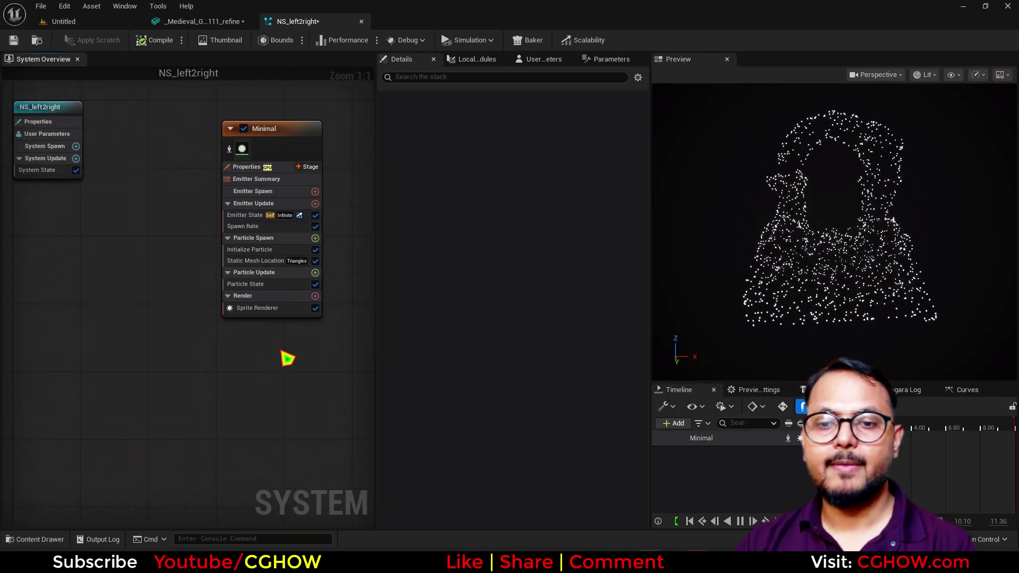
left_click(315, 272)
type("reg")
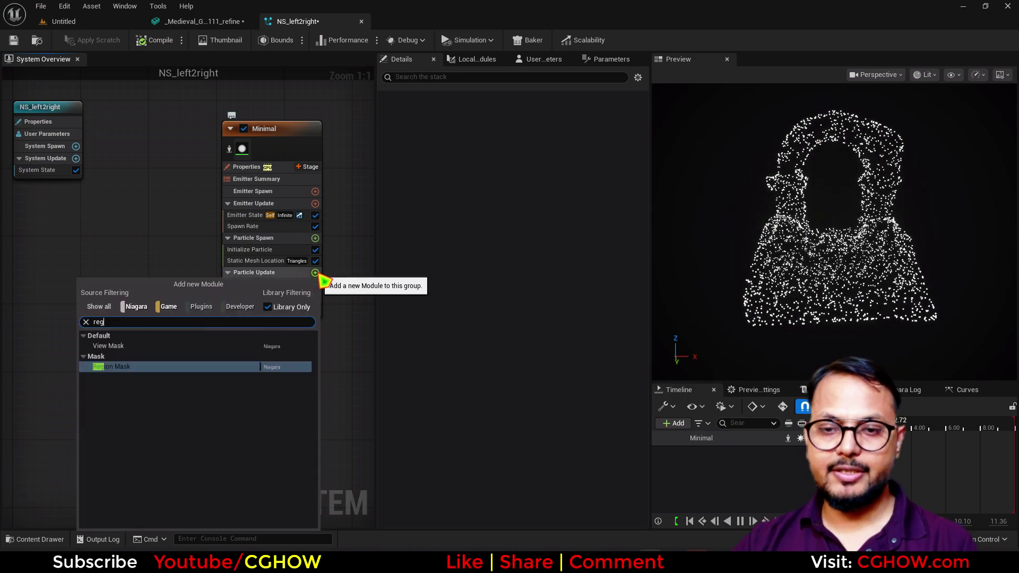
left_click(118, 367)
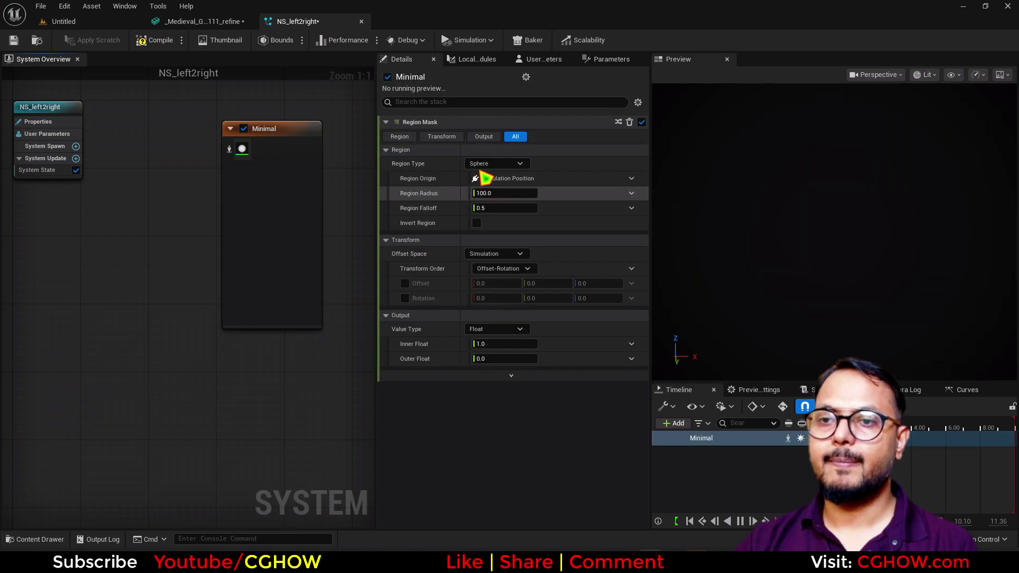
left_click(491, 164)
left_click(489, 191)
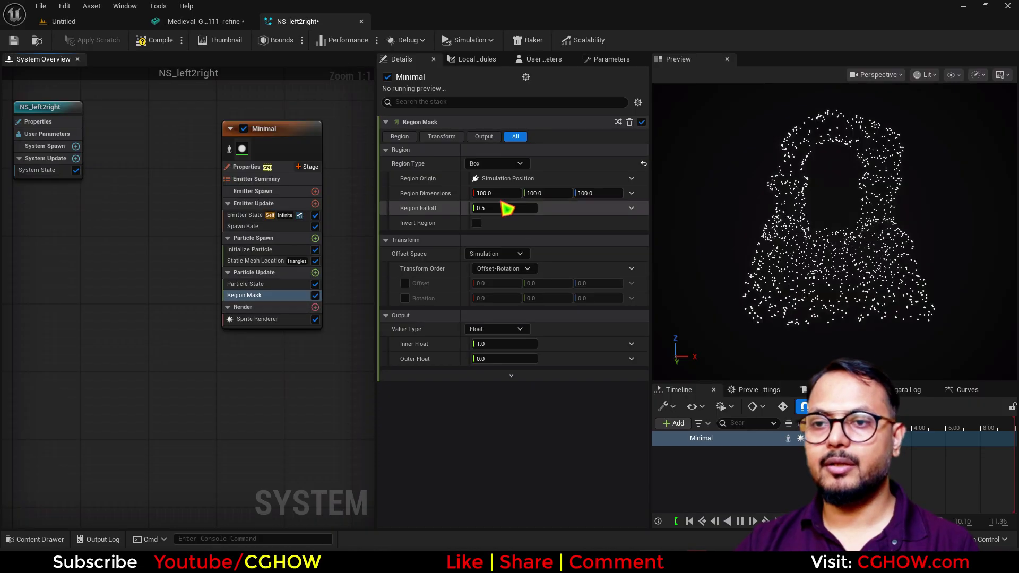
right_click_drag(307, 346, 243, 348)
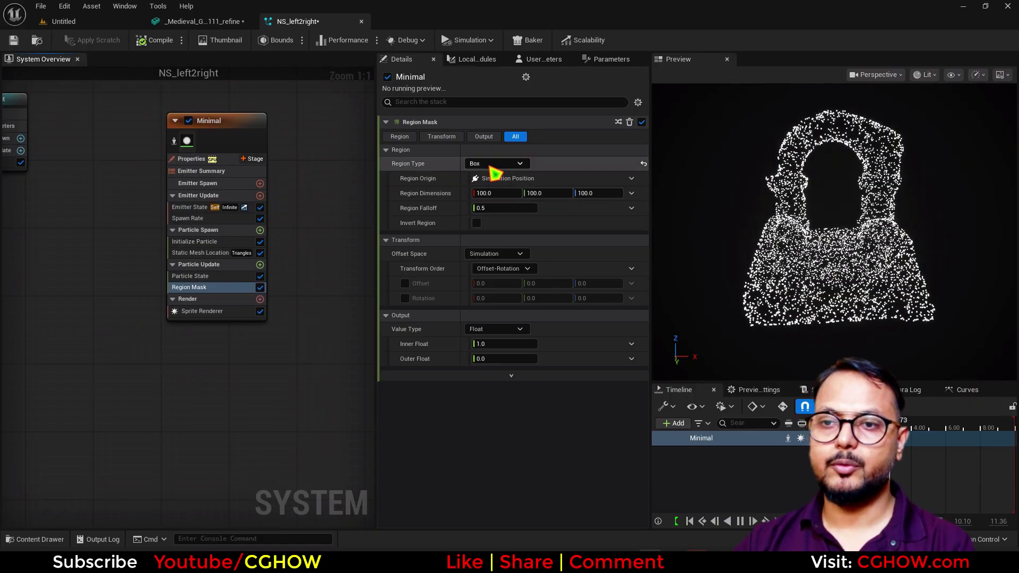
left_click(494, 166)
left_click(236, 347)
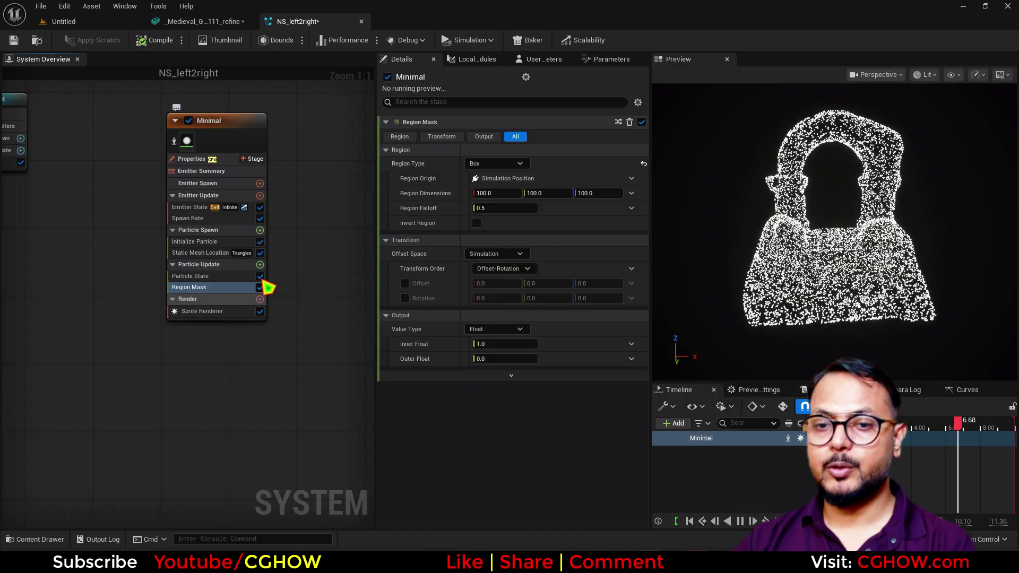
Step: Add a Color module driven by Lerp Linear Colors
left_click(260, 265)
type("colo")
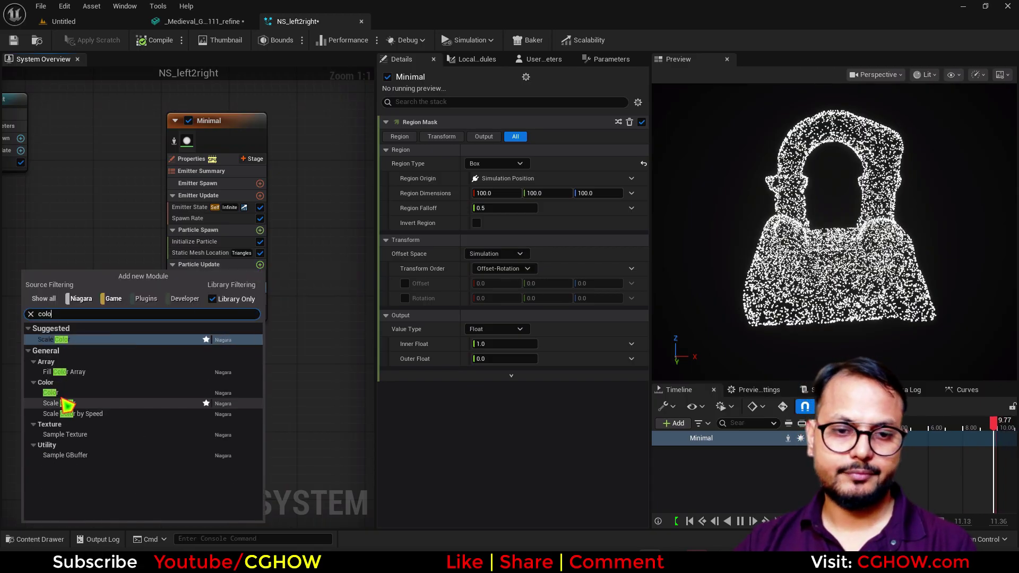
left_click(340, 346)
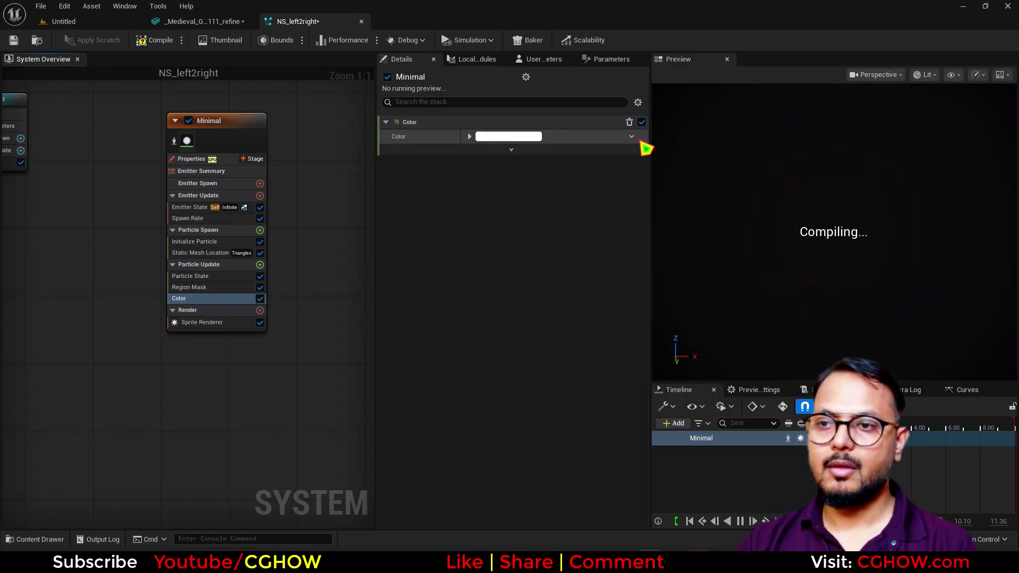
left_click(631, 137)
type("ler")
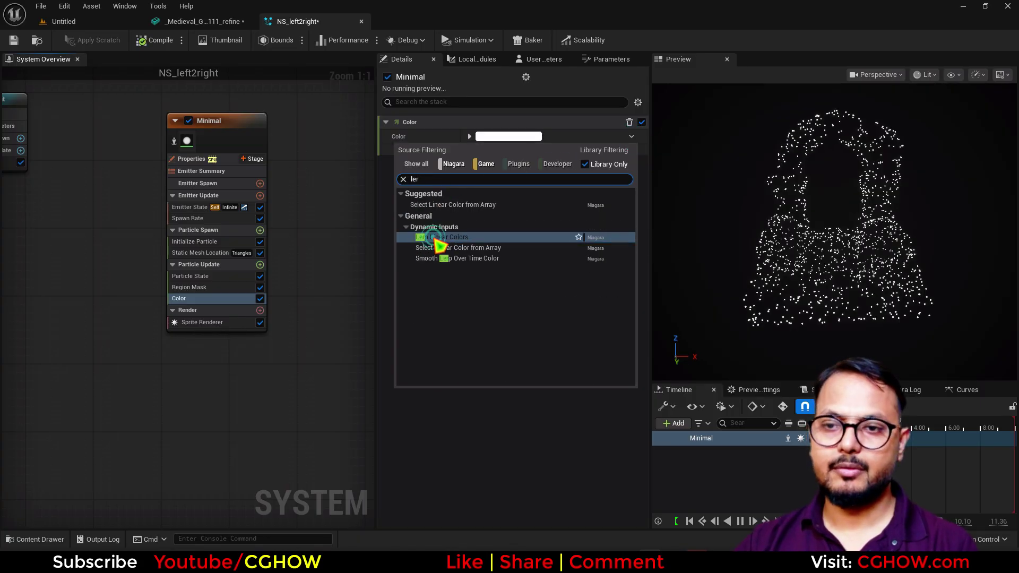
left_click(440, 237)
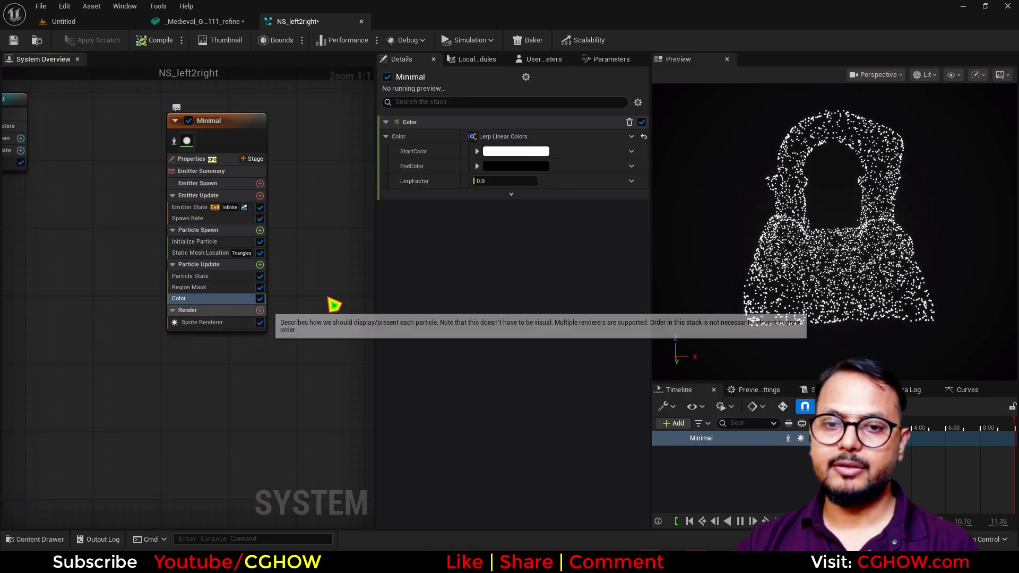
Step: Make the lerp's start colour pure red and its end colour green
left_click(530, 152)
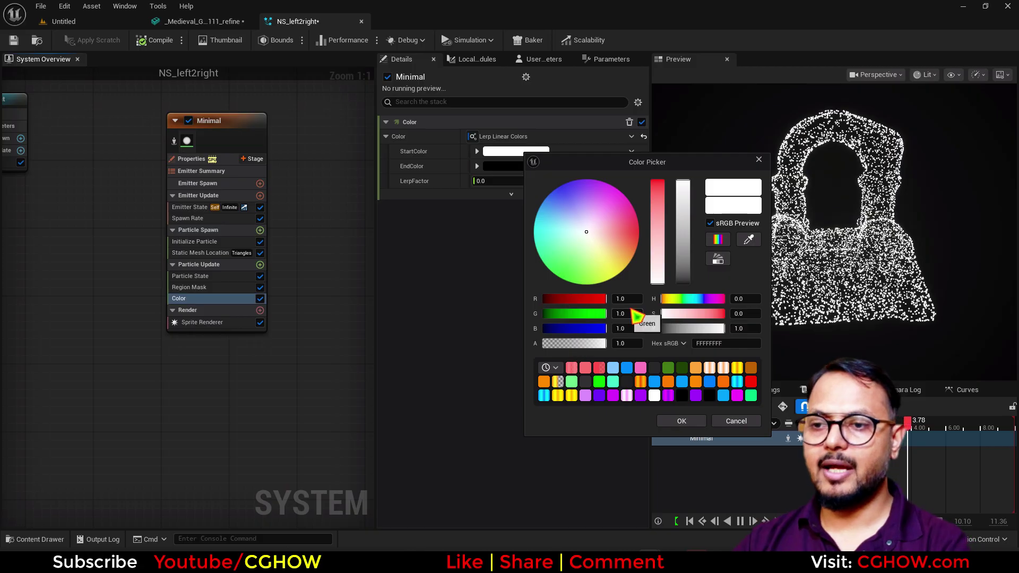
type("0")
left_click(627, 329)
type("0")
key("Return")
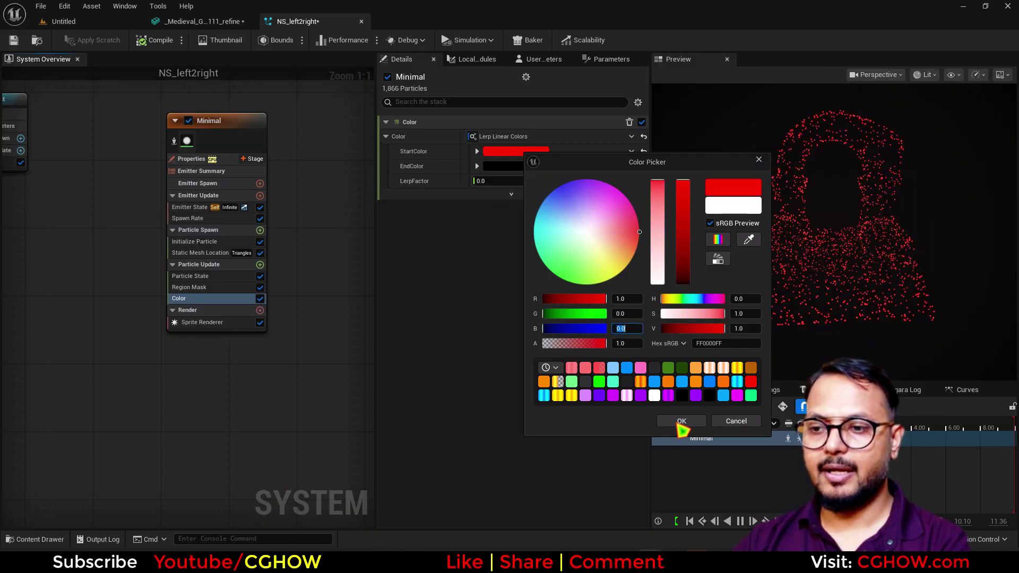
left_click(680, 423)
left_click(494, 165)
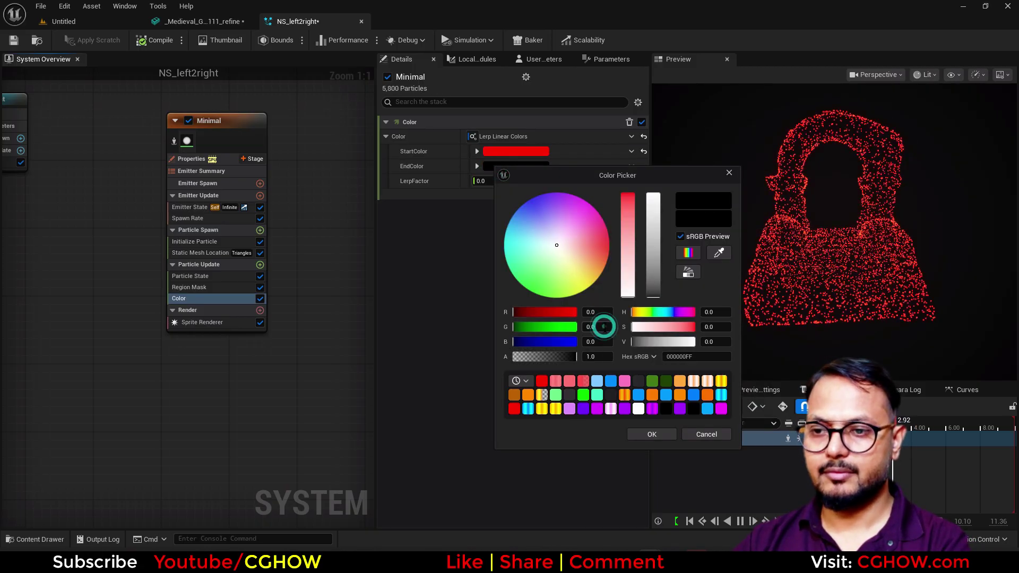
type("1")
key("Return")
left_click(652, 434)
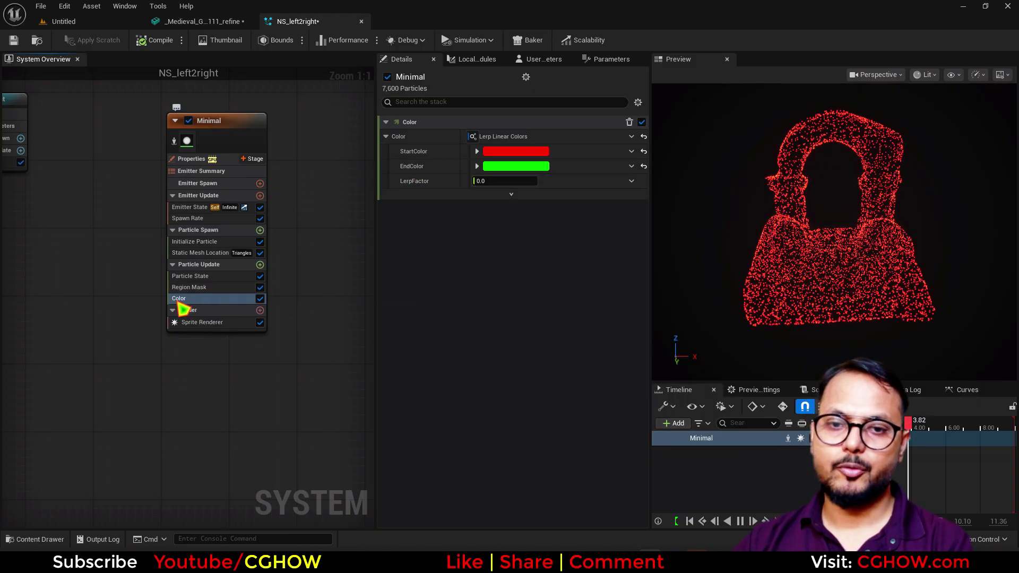
Step: Link LerpFactor to the particles' Region Mask value
left_click(631, 181)
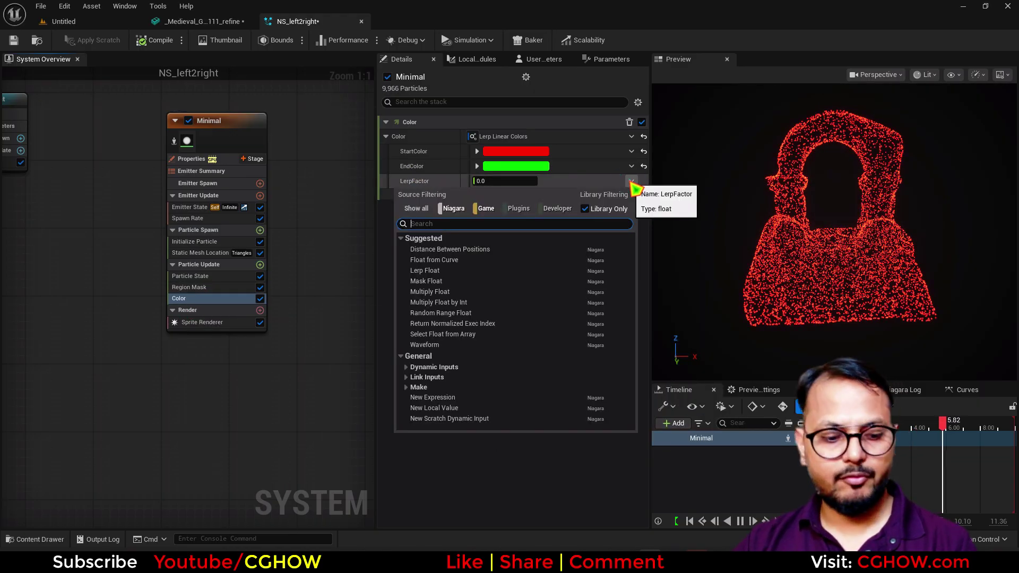
type("normalized")
left_click(510, 290)
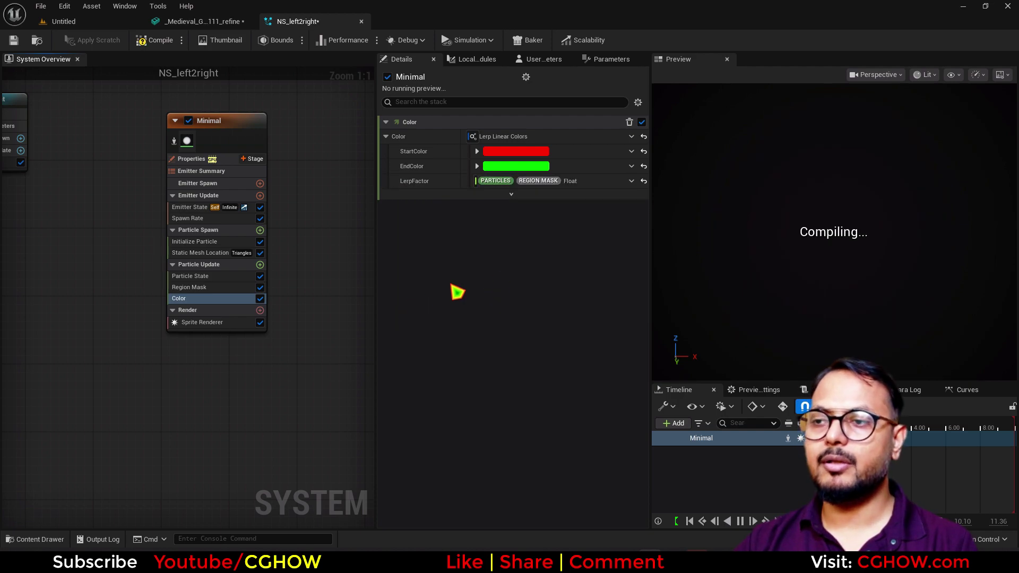
left_click(192, 287)
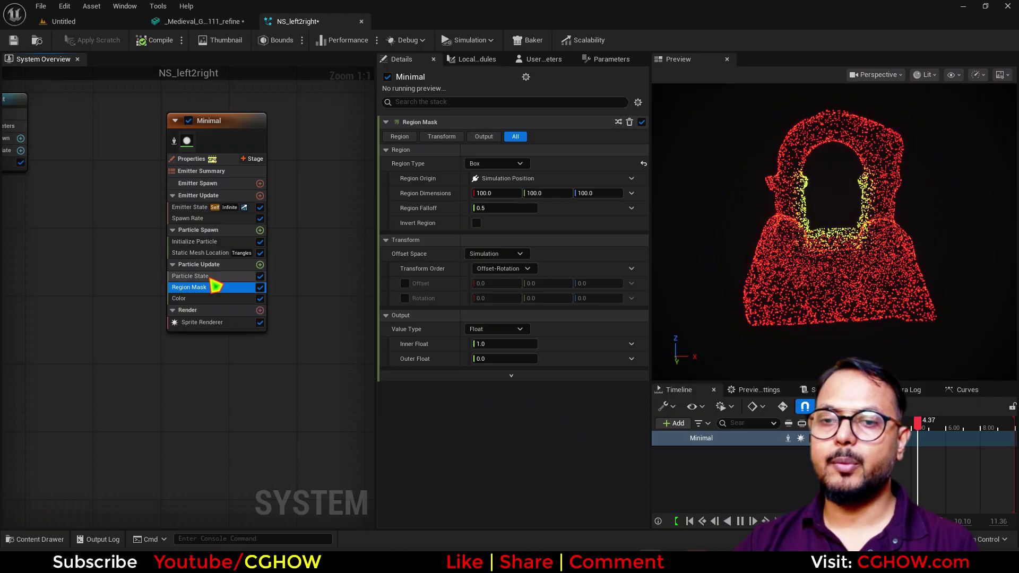
Step: Set the Region Mask dimensions to 120 and Region Falloff to 0
left_click(181, 298)
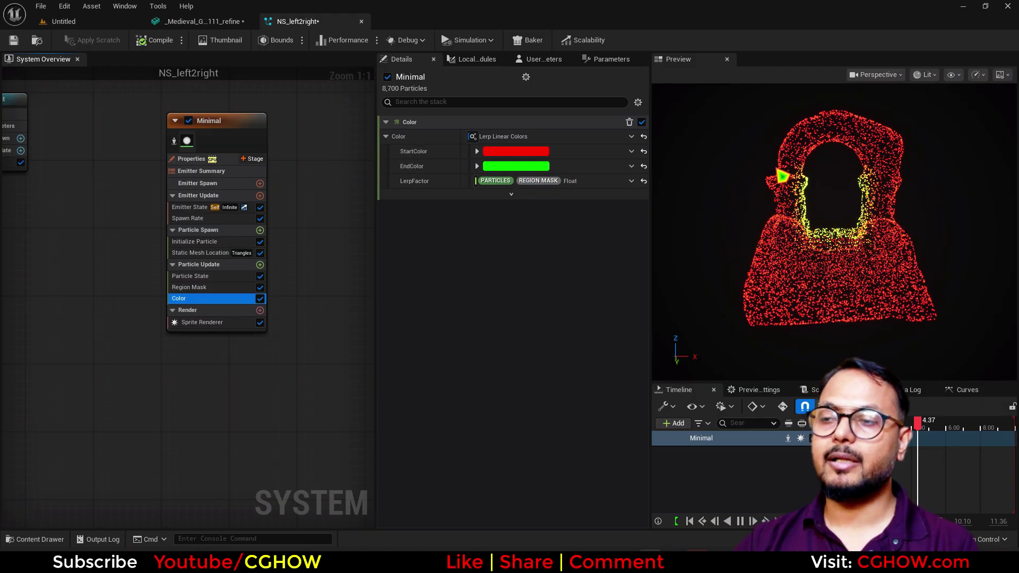
left_click(189, 287)
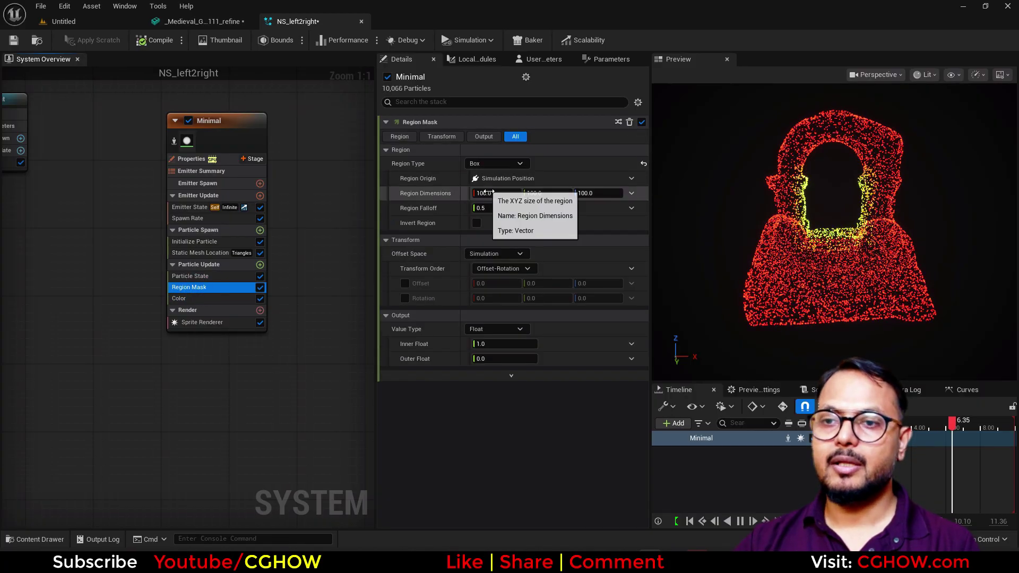
left_click(489, 193)
type("120")
left_click(539, 192)
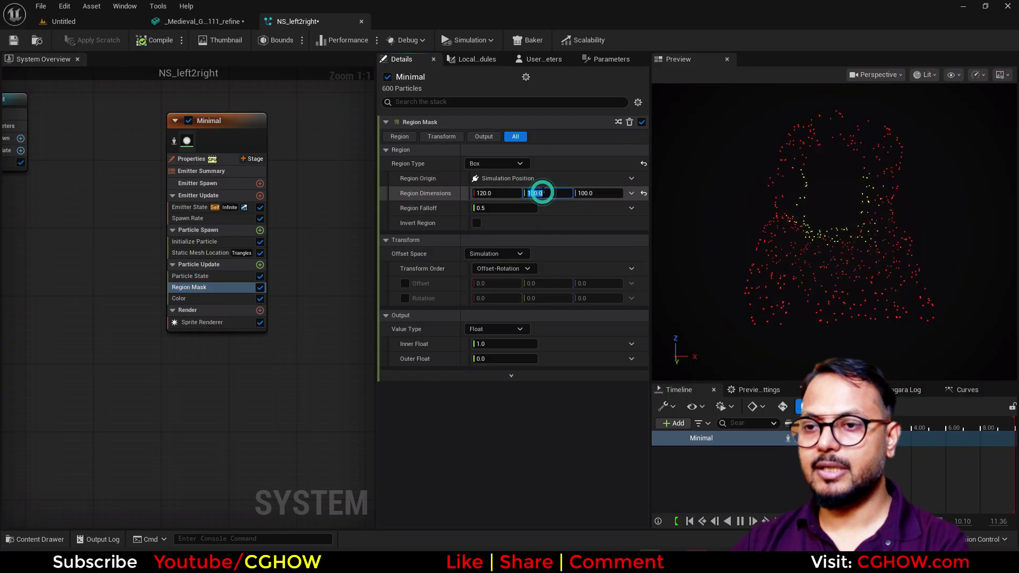
type("120")
left_click(593, 193)
type("120")
key("Return")
type("0")
key("Return")
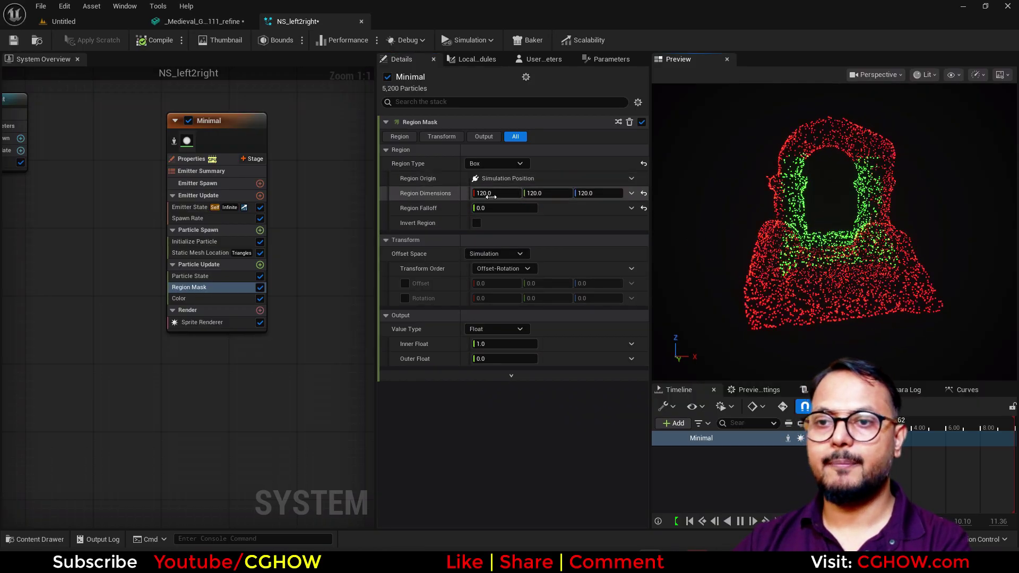
Step: Raise the region's Z dimension to 200 and enable the Region Mask offset
left_click(597, 194)
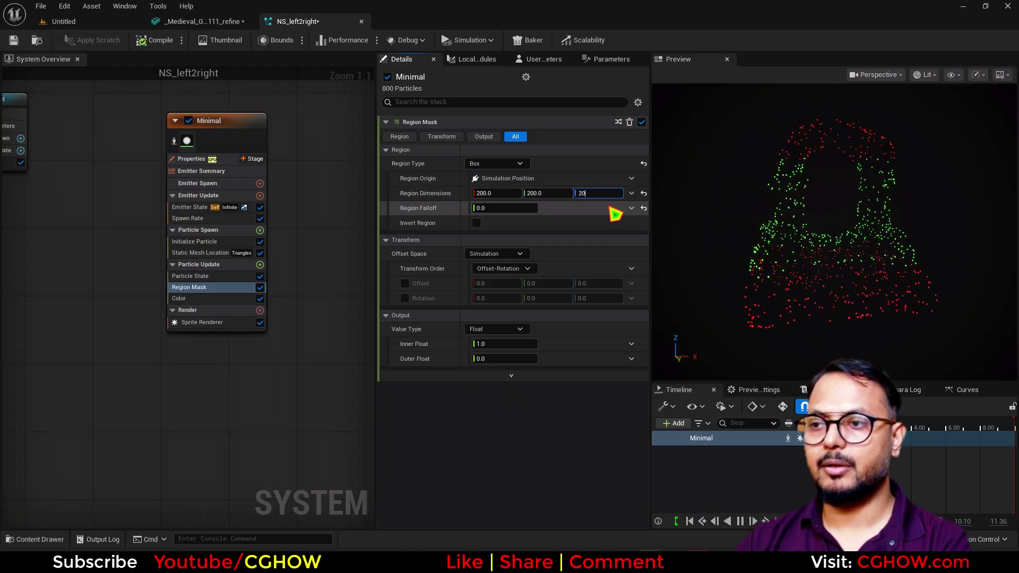
type("200")
key("Return")
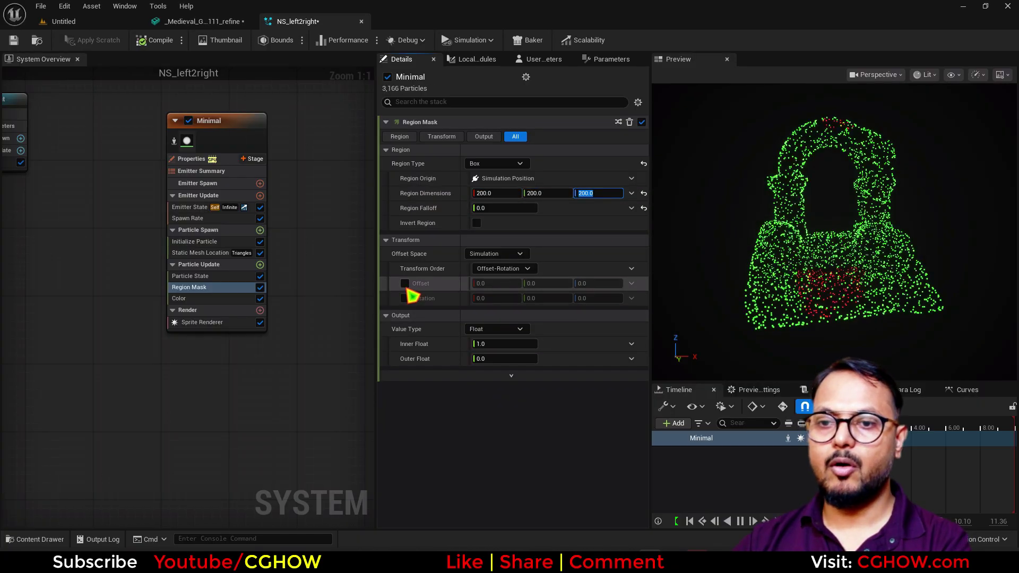
left_click(405, 283)
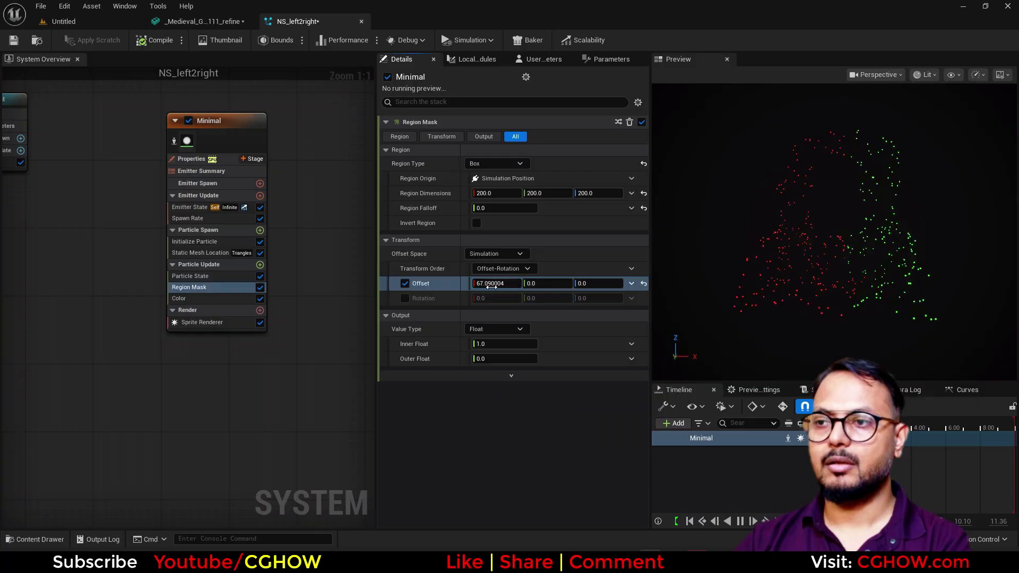
Step: Raise the Spawn Rate module's SpawnRate from 2000 to 10000, then return to Region Mask
left_click(192, 218)
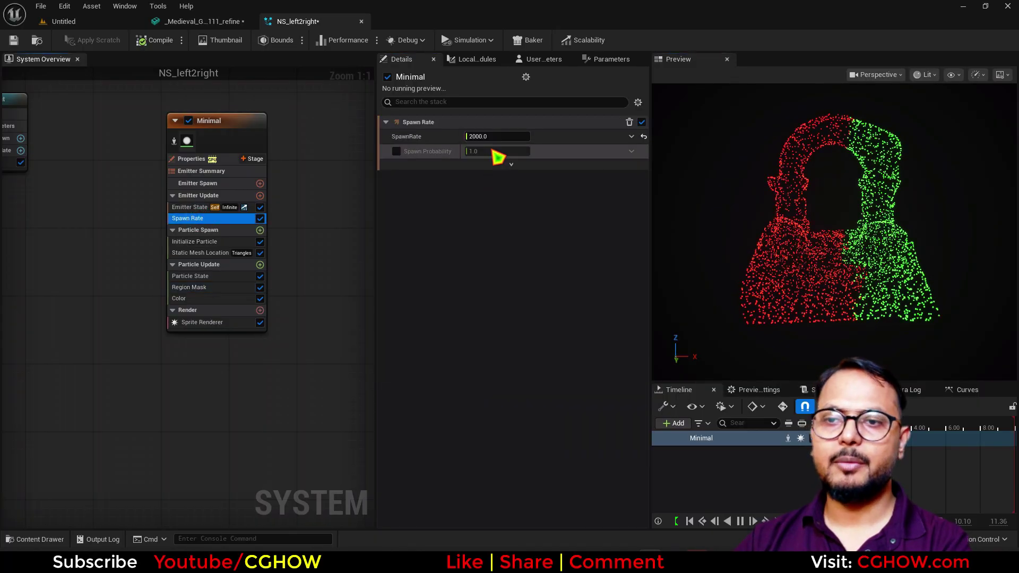
left_click(471, 137)
type("10000")
key("Return")
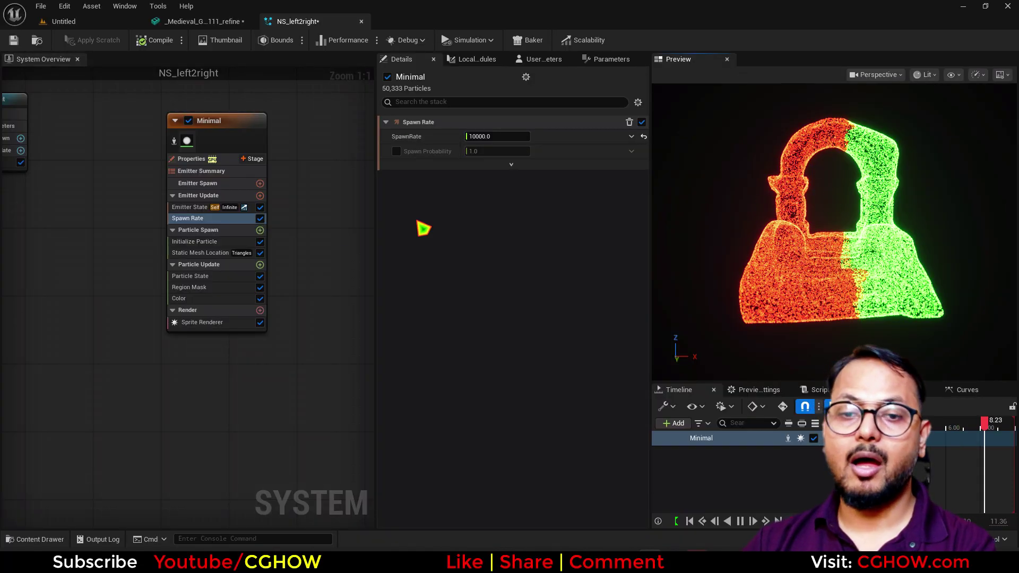
left_click(202, 287)
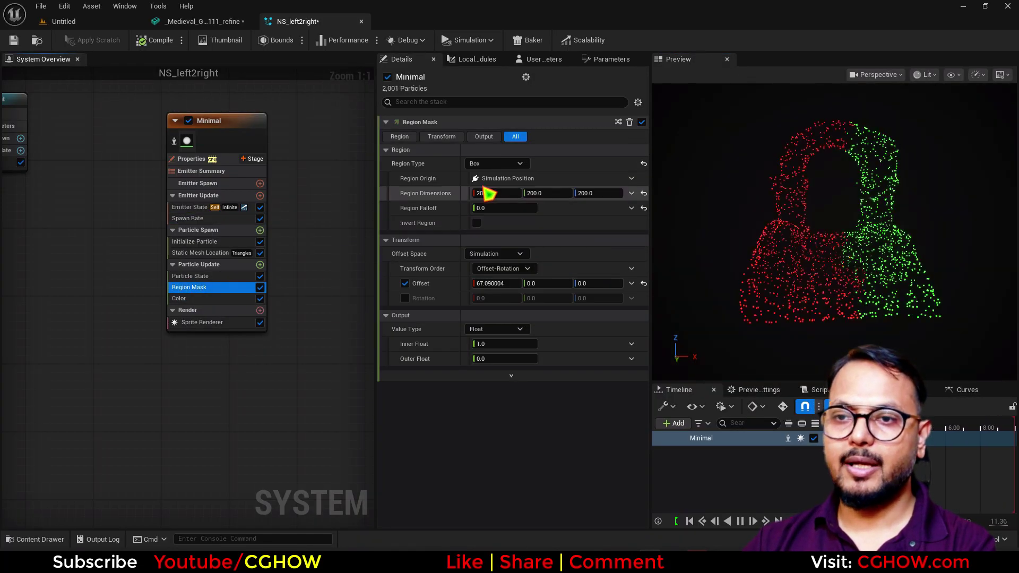
Step: Try a Slab region mask widened to about 56 units with rotation enabled
left_click(494, 164)
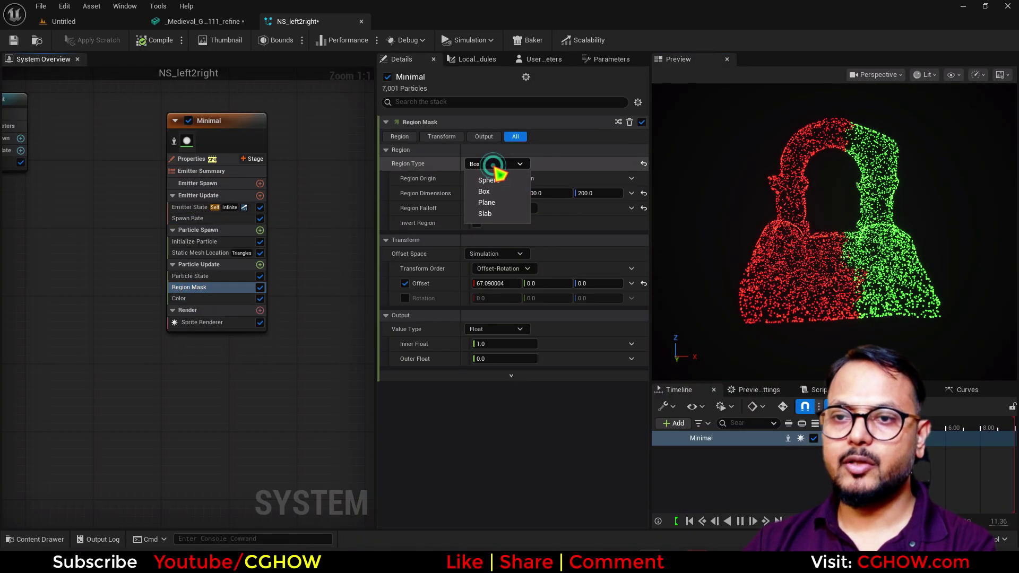
left_click(494, 214)
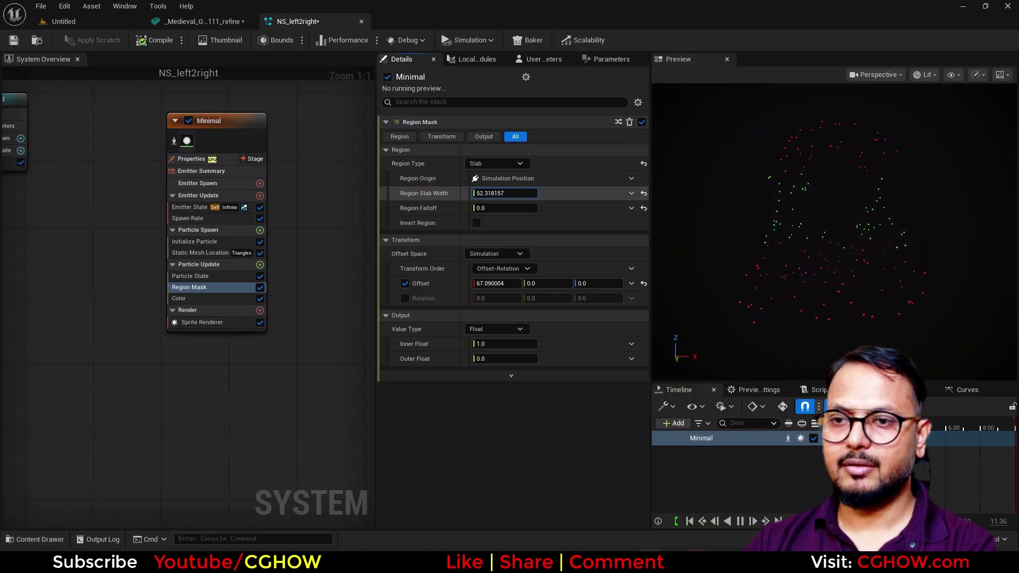
left_click_drag(505, 193, 520, 193)
left_click(405, 298)
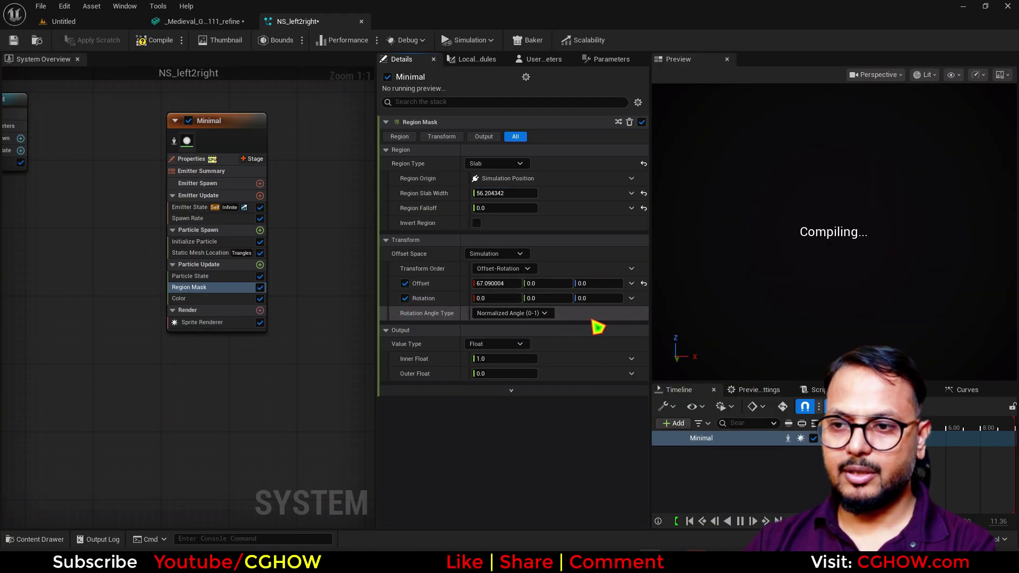
Step: Switch the region mask back to Box with X dimension 10 and Offset X about 11
left_click(497, 163)
left_click(499, 192)
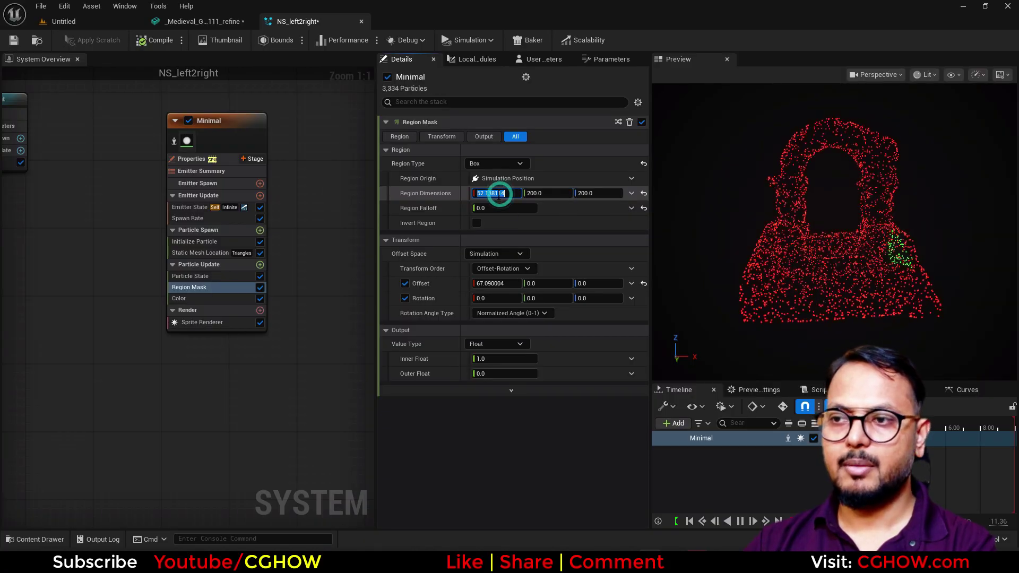
type("10")
key("Return")
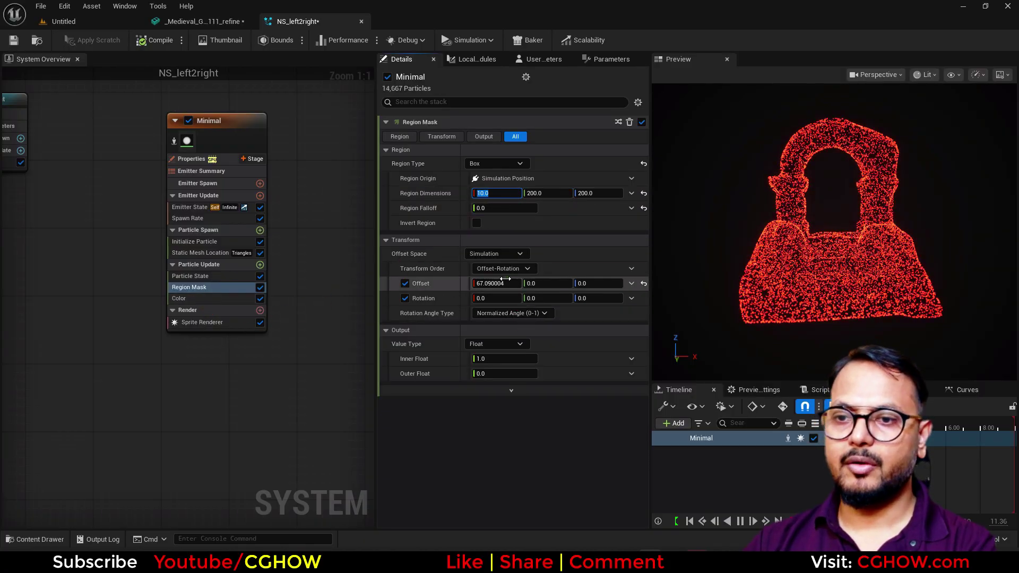
left_click_drag(505, 283, 490, 283)
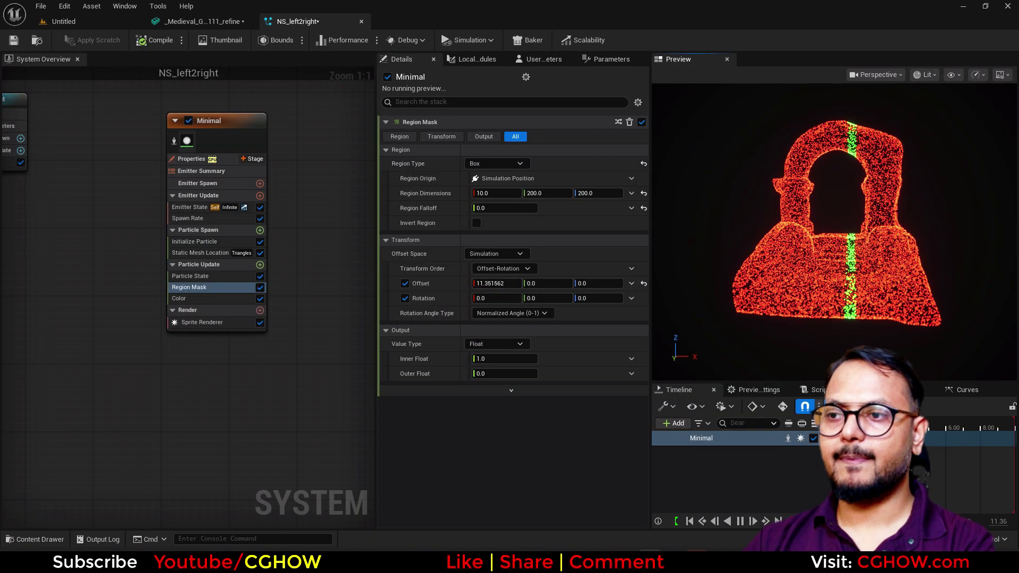
Step: Set the Color module's start colour value V to 0, making it black
left_click(189, 298)
left_click(507, 151)
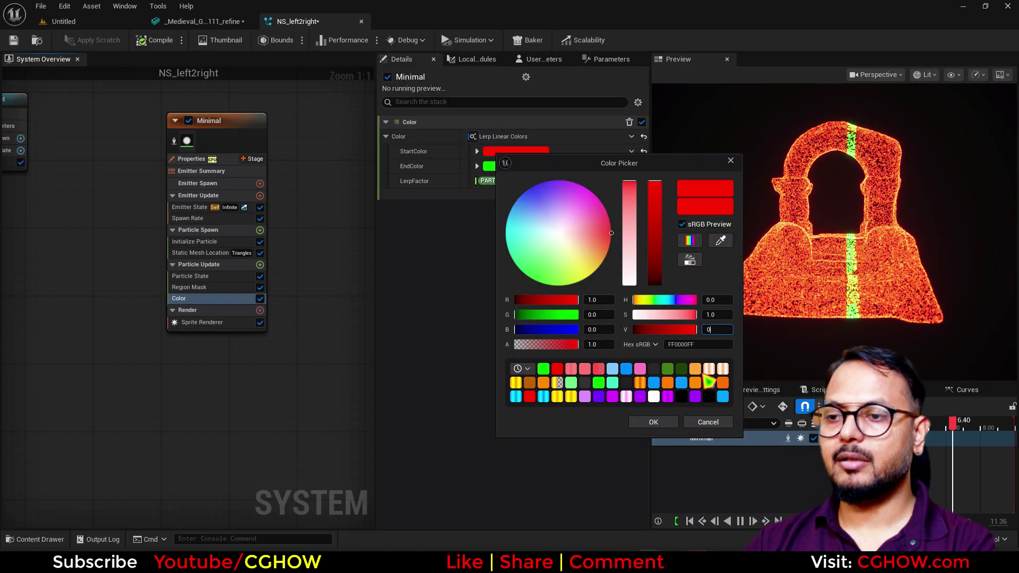
type("0")
key("Return")
left_click(653, 422)
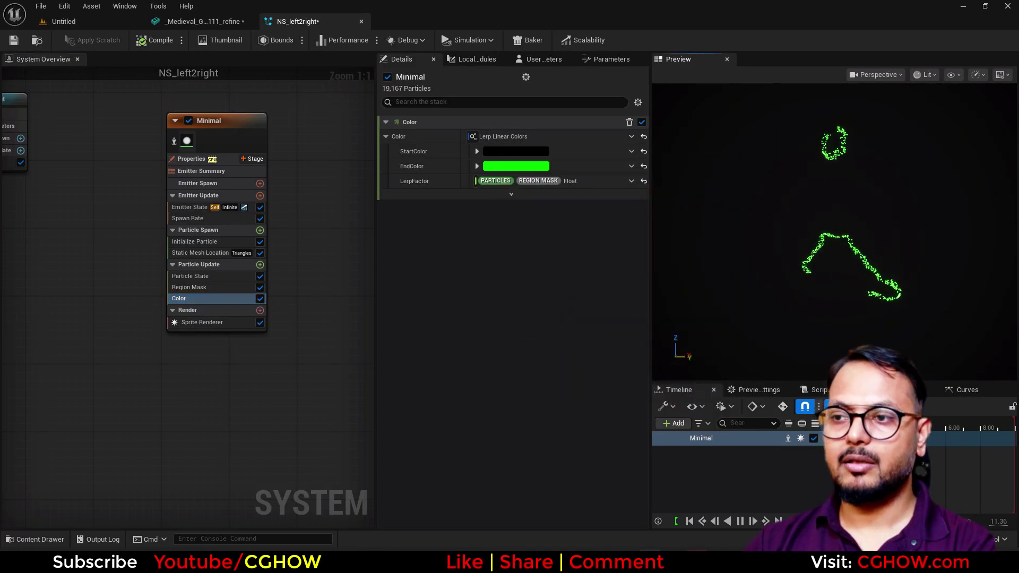
Step: Scrub the Region Mask Offset X to about -26.5, then delete the Region Mask module
left_click(217, 287)
mouse_move(493, 284)
left_mouse_down()
mouse_move(503, 286)
mouse_move(490, 284)
left_mouse_up()
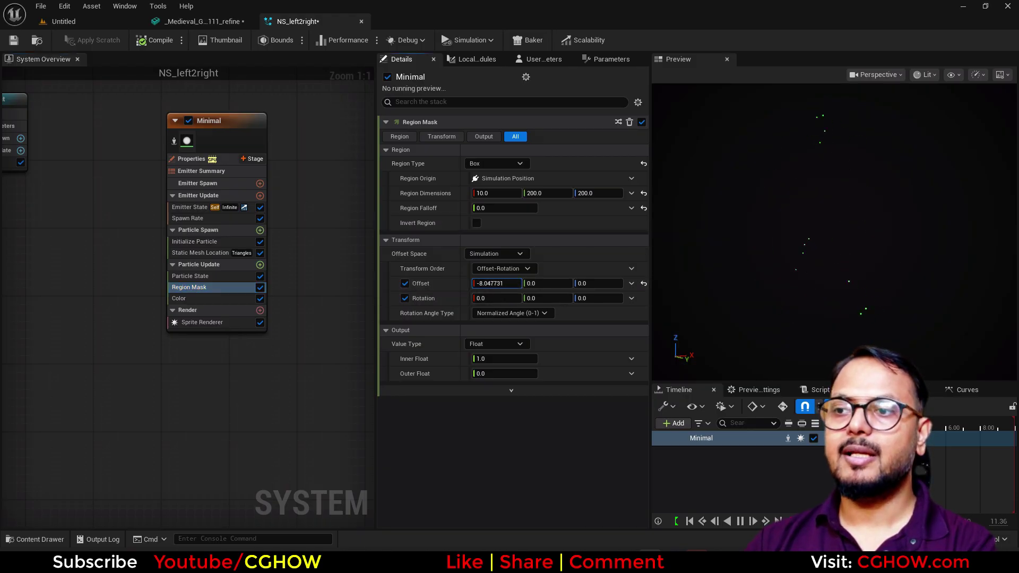
left_click_drag(505, 283, 505, 283)
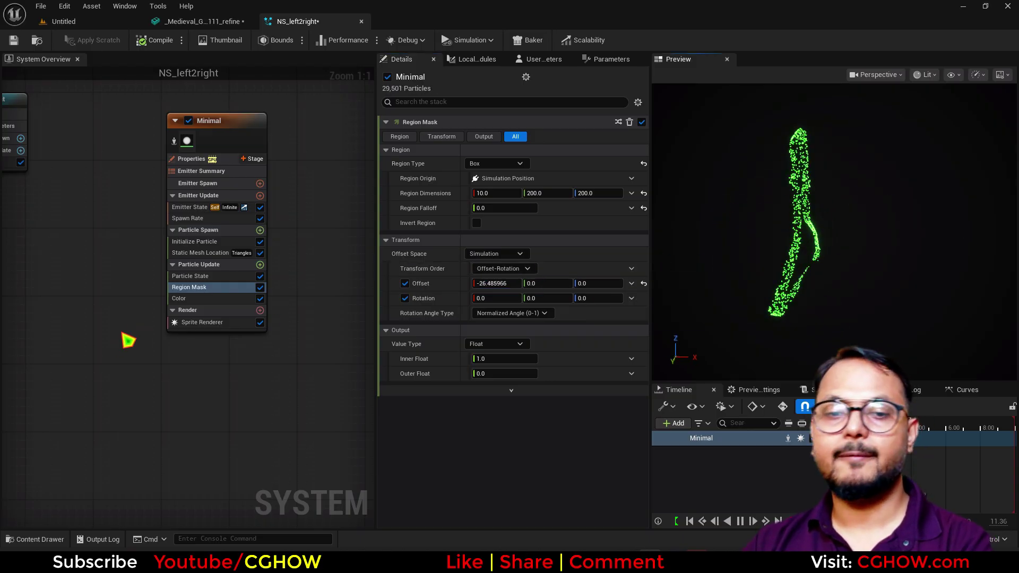
left_click(201, 292)
key("Delete")
Step: Delete the Color module from Particle Update, leaving only Particle State
right_click_drag(137, 266, 193, 291)
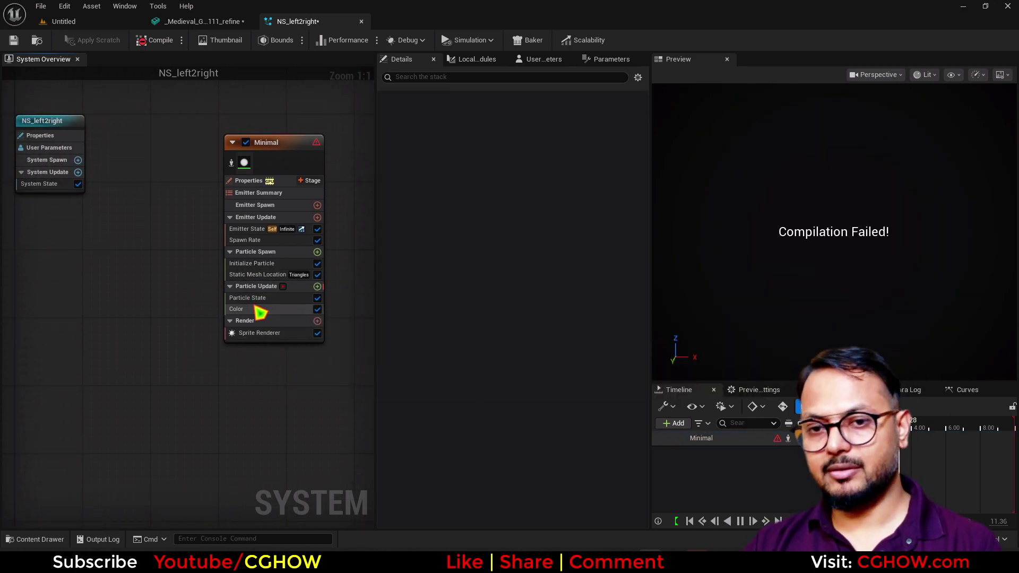
left_click(256, 276)
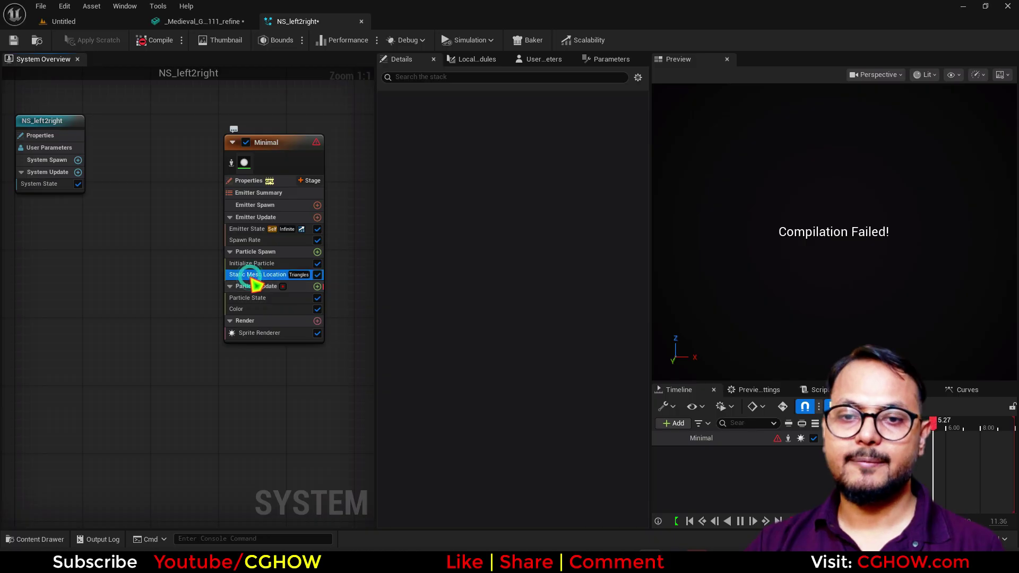
left_click(257, 287)
left_click(266, 299)
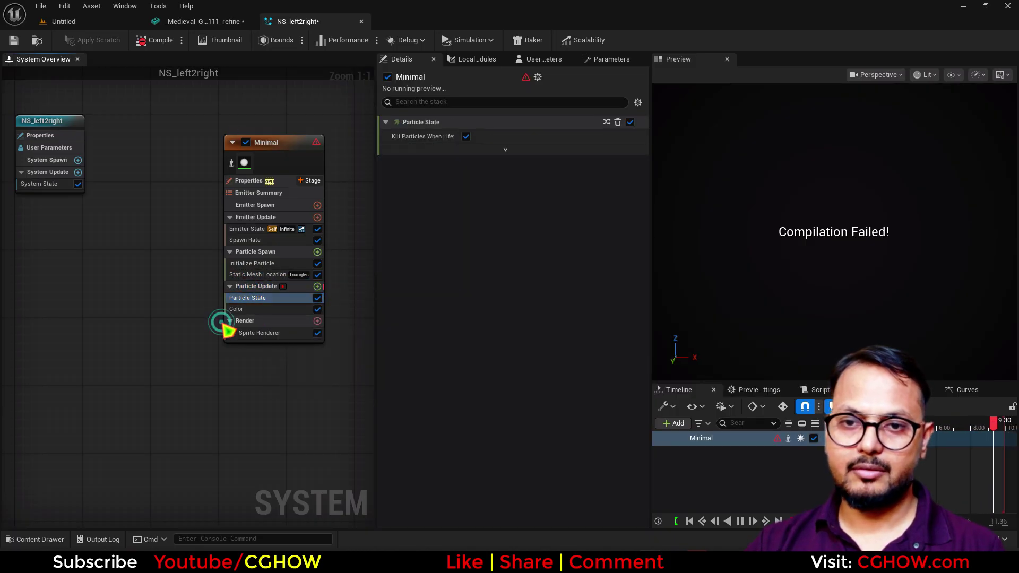
left_click(264, 310)
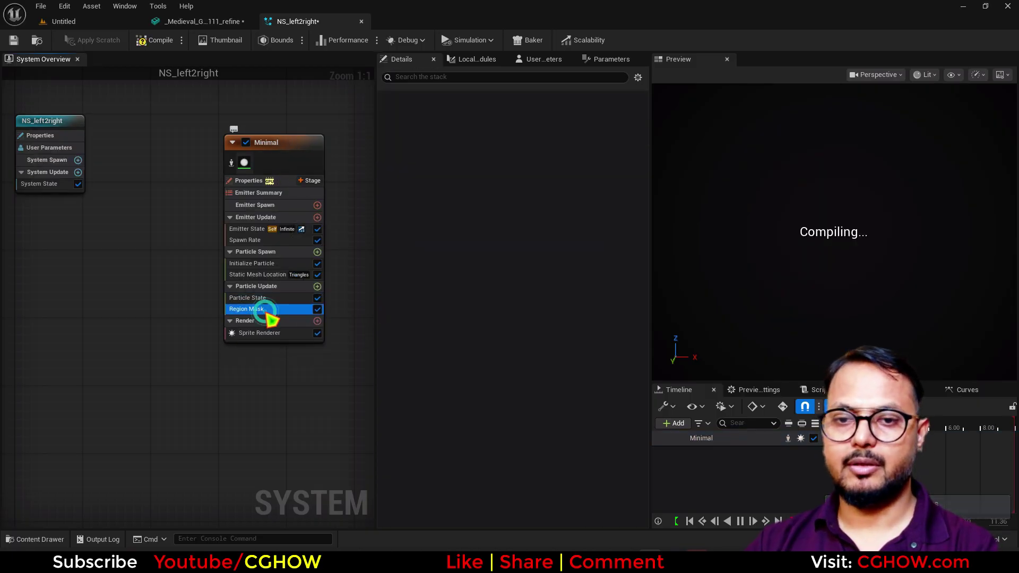
key("Delete")
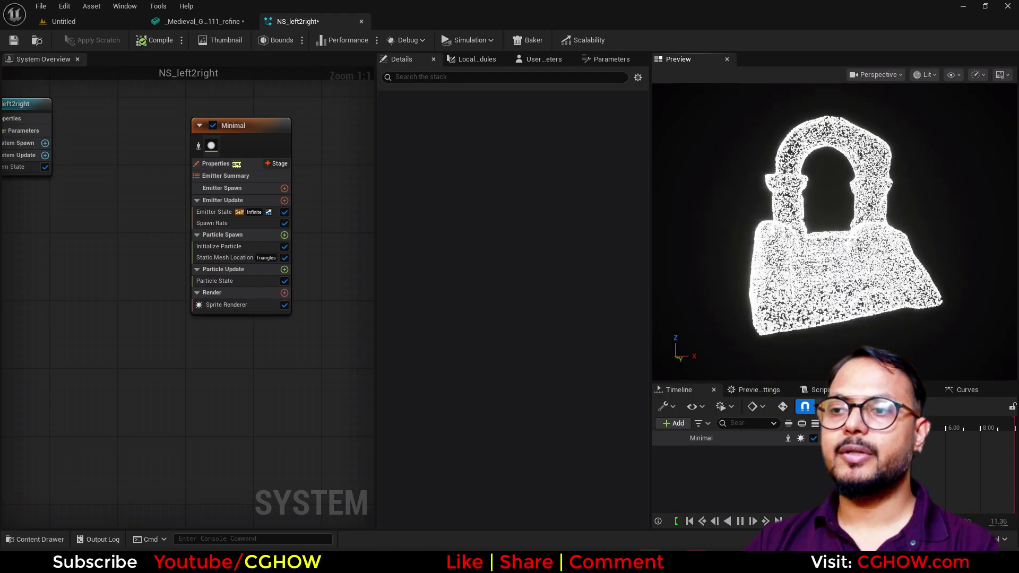
Step: Add Kill Particles at spawn using Set Bool by Float Comparison, with A from Make Float from Vector
left_click(285, 235)
type("kill")
left_click(106, 310)
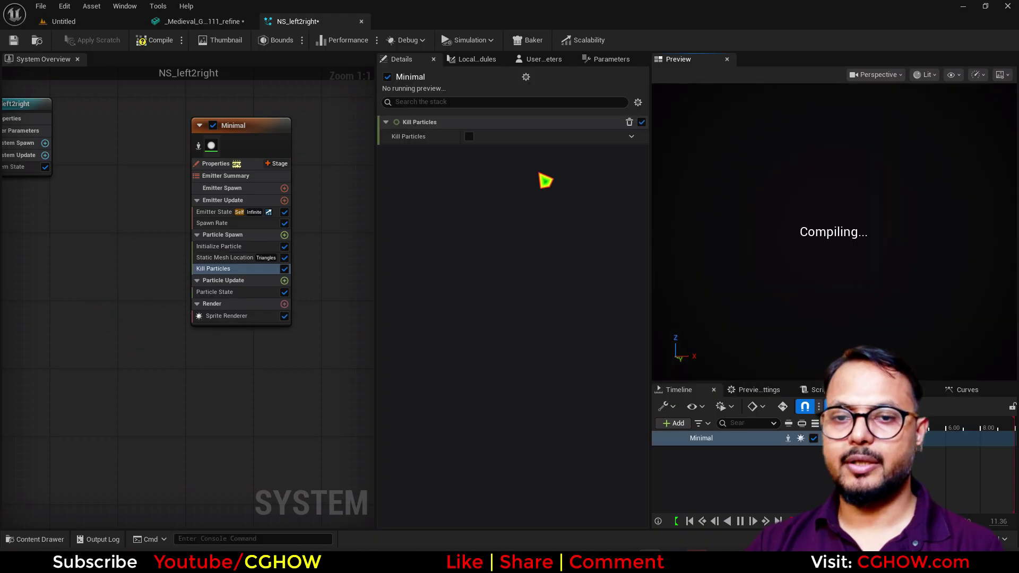
left_click(631, 136)
type("com")
left_click(478, 207)
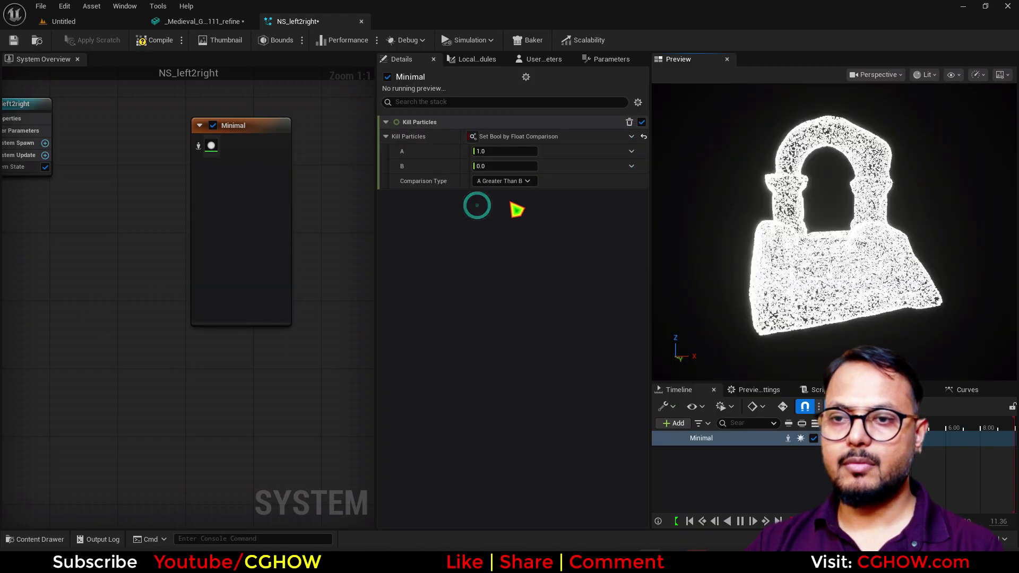
left_click(631, 152)
type("vec")
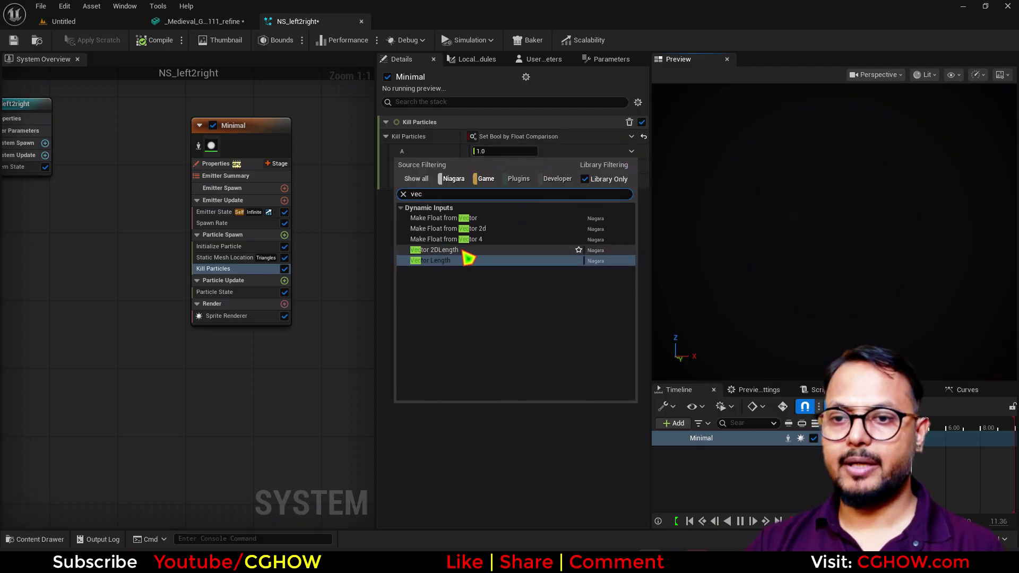
left_click(496, 219)
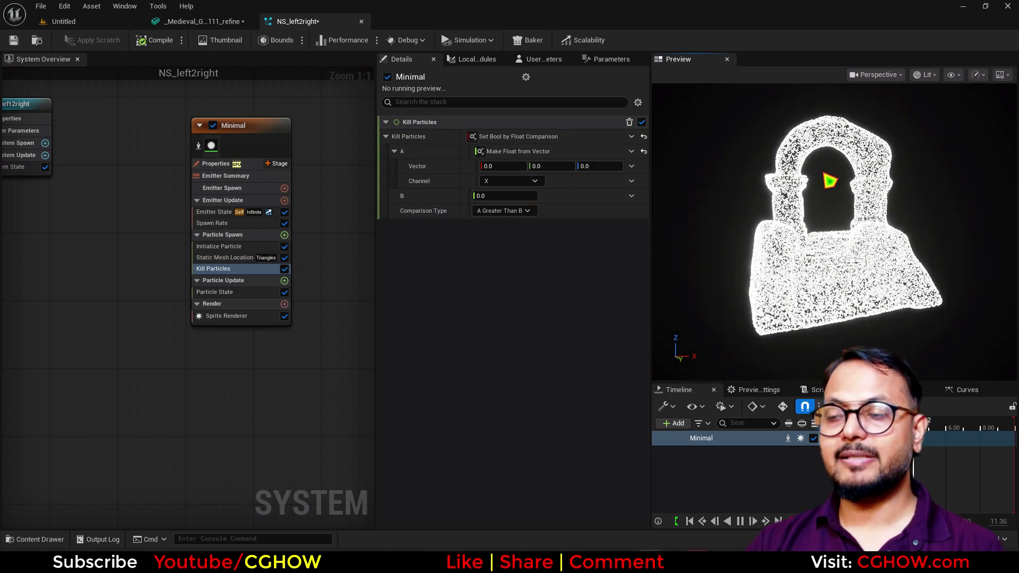
Step: Show Parameter Writes in the stack to see what Static Mesh Location outputs
left_click(223, 258)
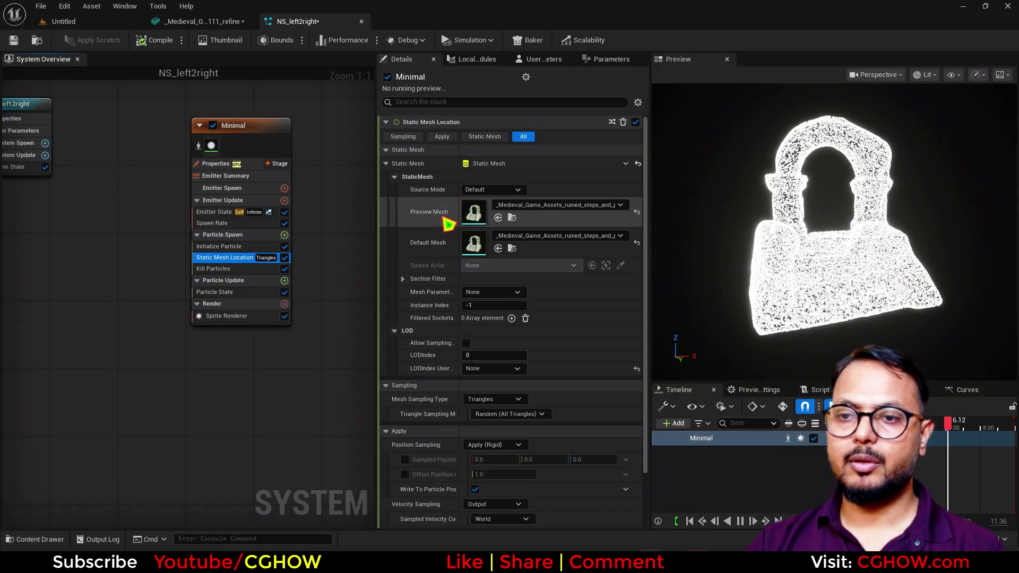
scroll(621, 200, "down", 2)
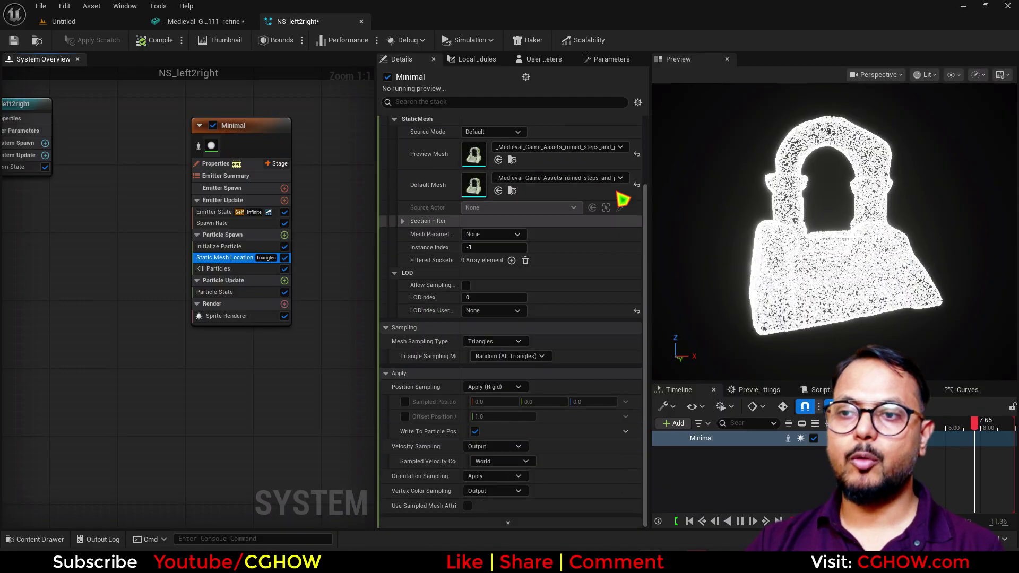
left_click(638, 102)
left_click(605, 154)
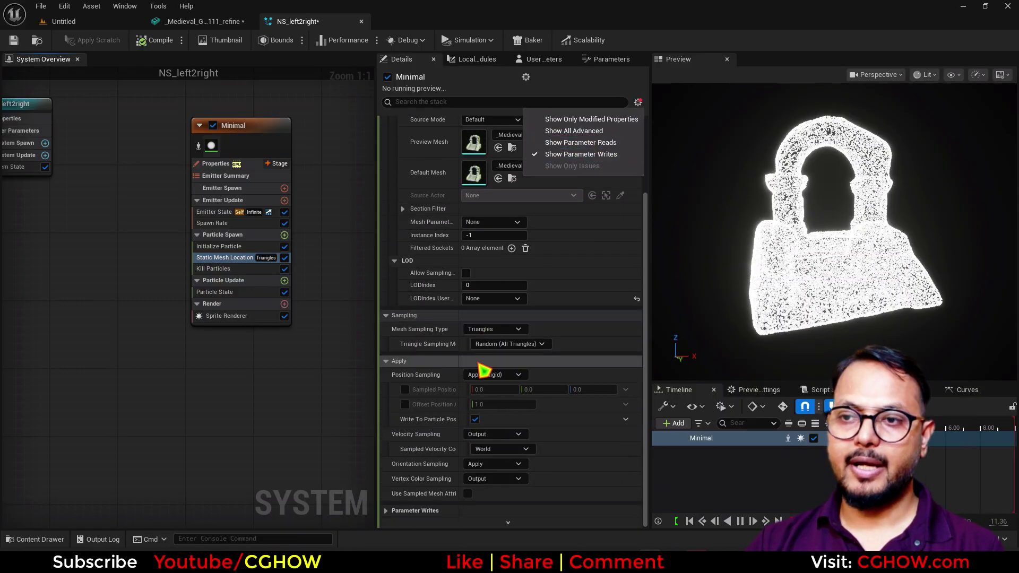
left_click(393, 510)
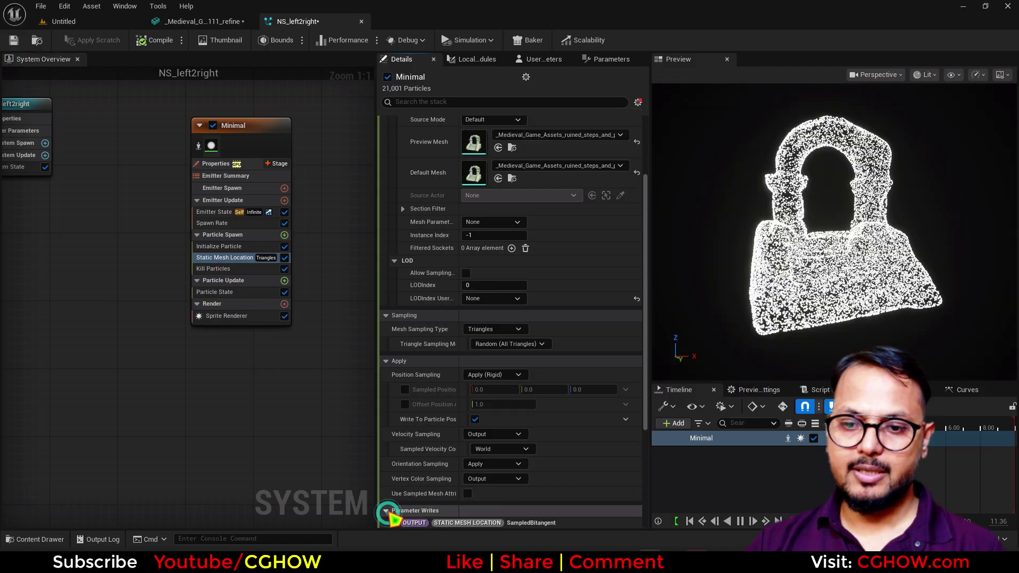
left_click(386, 510)
scroll(477, 425, "down", 5)
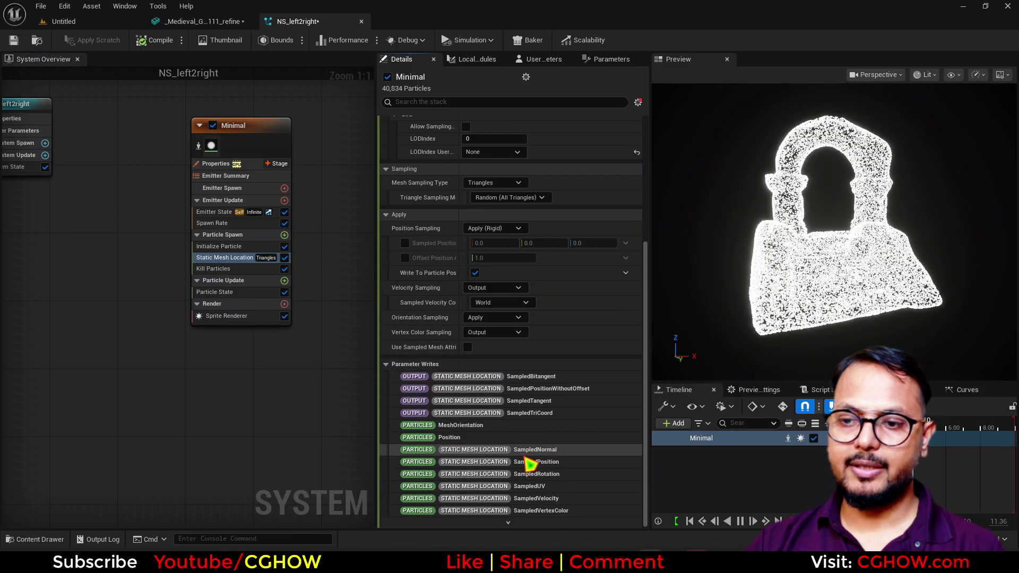
scroll(510, 345, "up", 10)
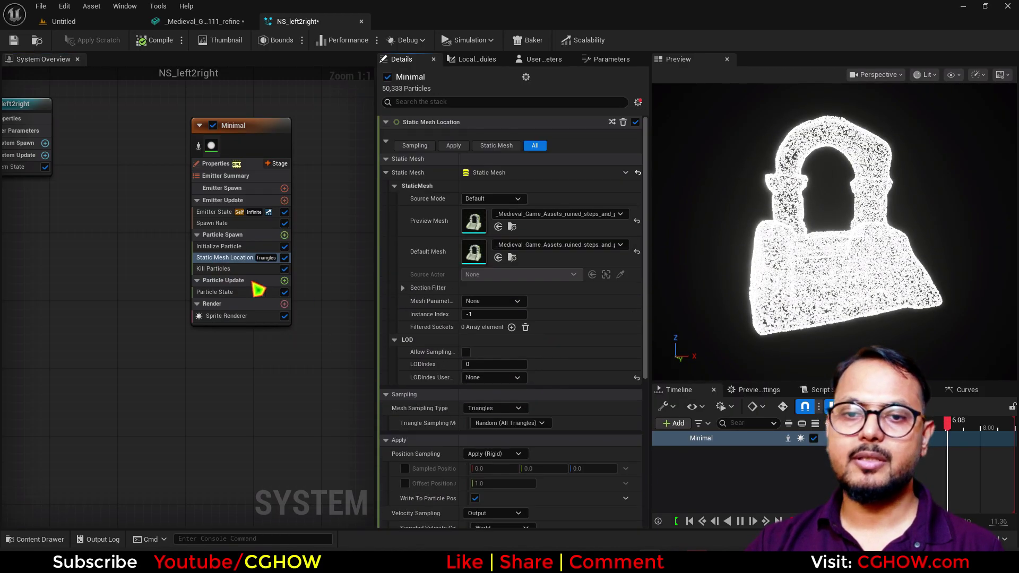
Step: Link the Kill Particles Vector input to the particles' SampledNormal
left_click(218, 268)
left_click(632, 190)
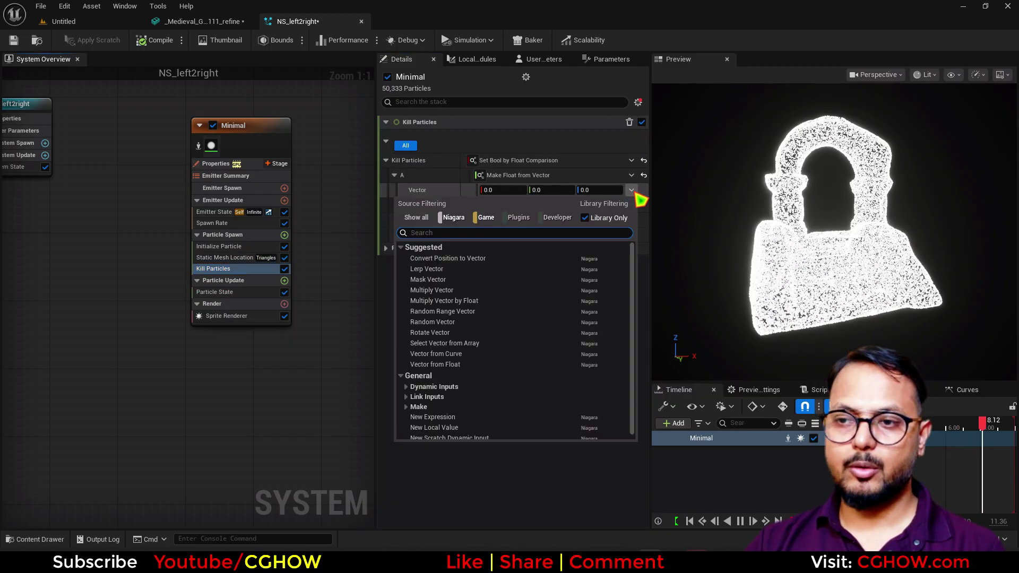
type("norm")
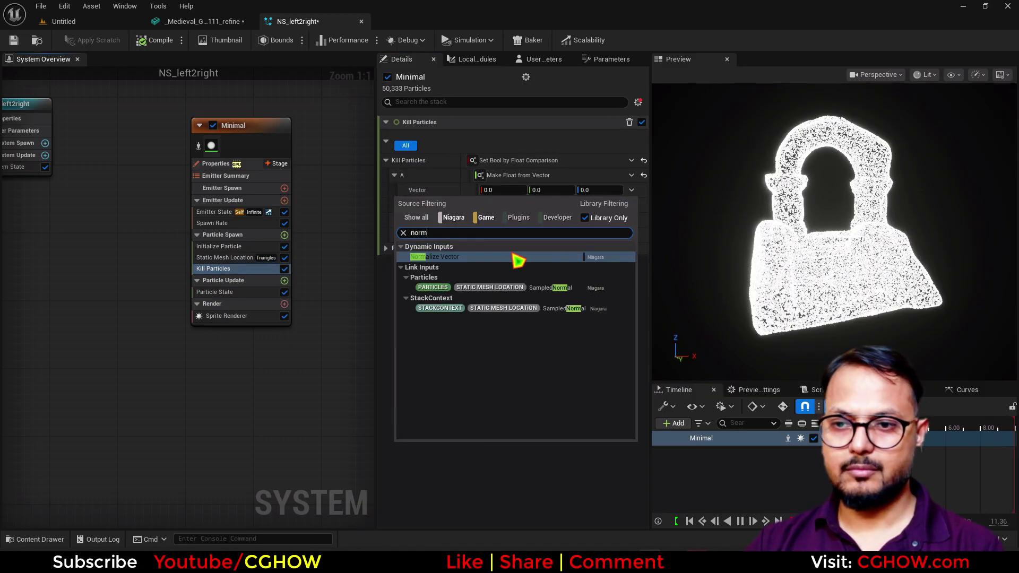
left_click(541, 289)
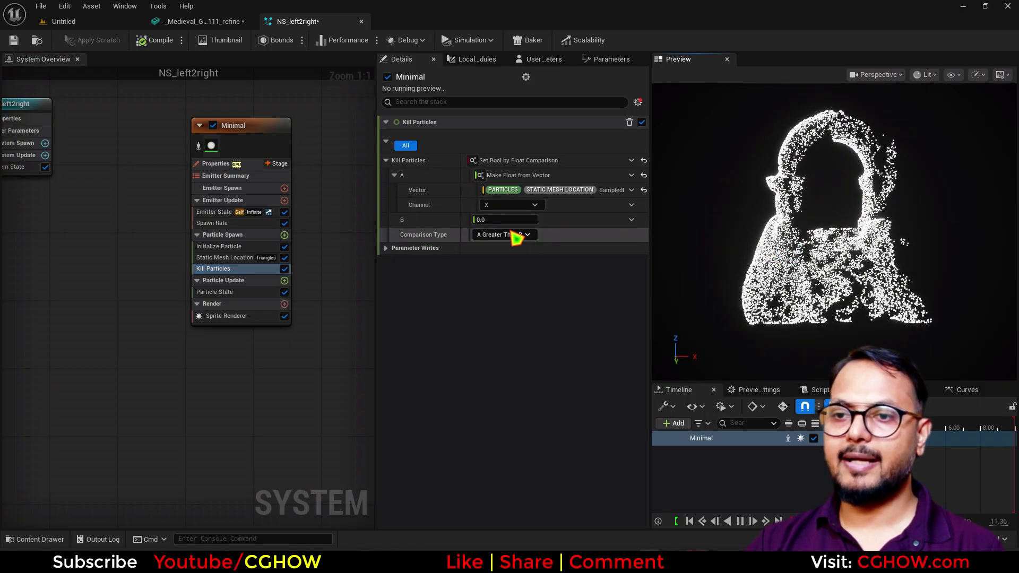
Step: Compare the sampled normal's Z channel against threshold B of -0.110299
left_click_drag(504, 223, 467, 220)
left_click(519, 205)
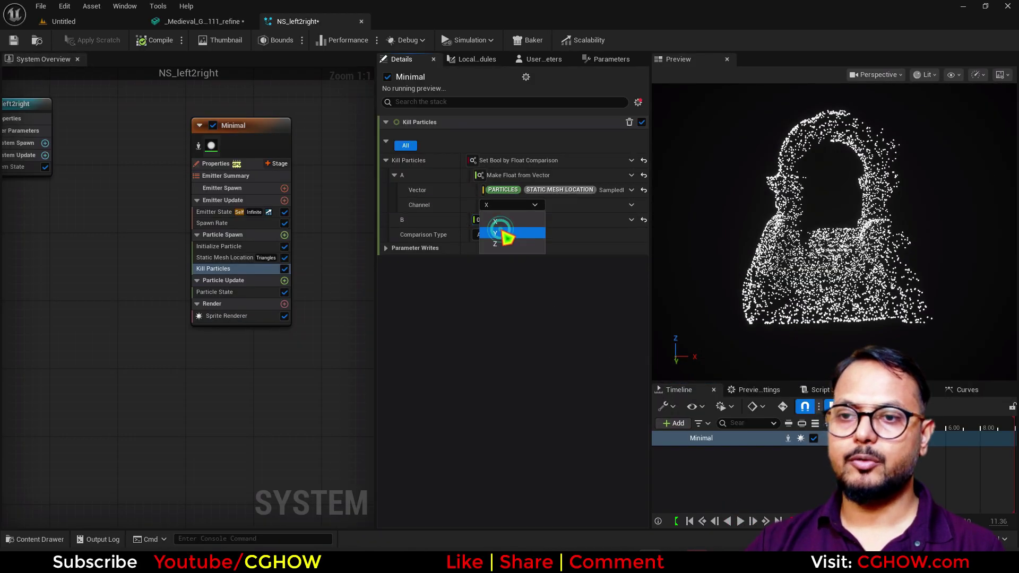
left_click(505, 234)
left_click(531, 219)
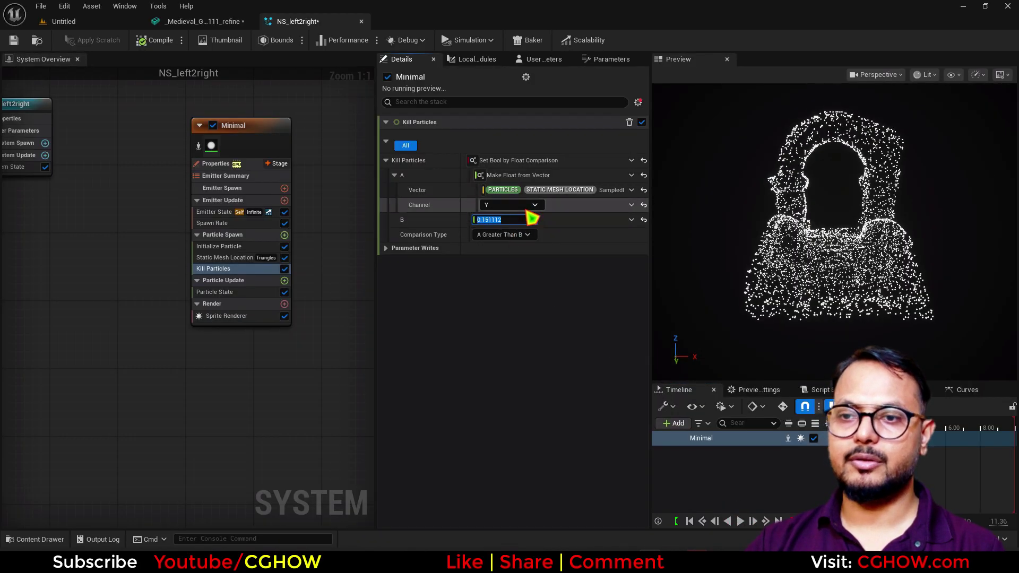
left_click(512, 205)
left_click(512, 248)
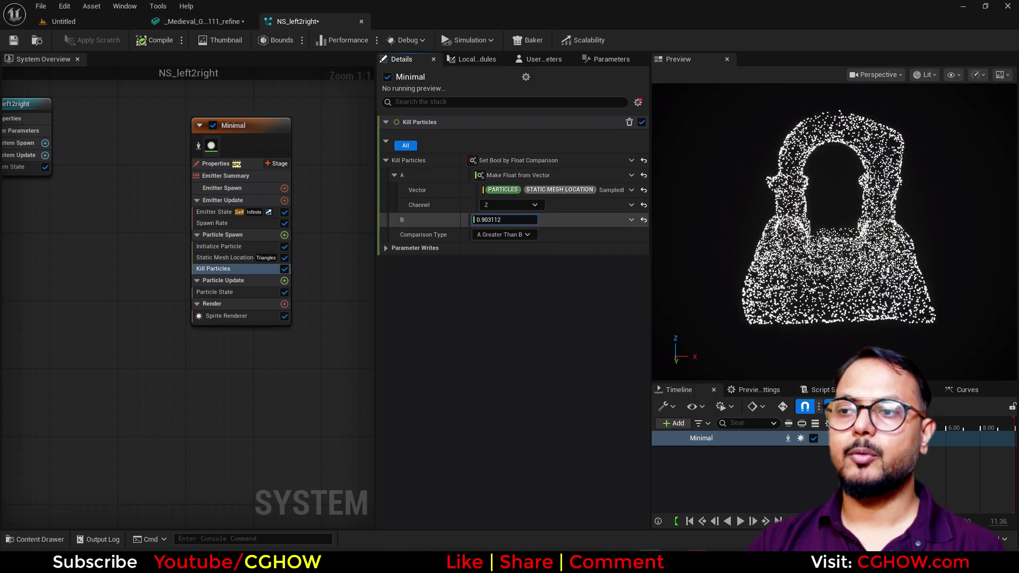
type("-0.110299")
mouse_move(819, 250)
left_mouse_down()
mouse_move(871, 250)
mouse_move(833, 252)
left_mouse_up()
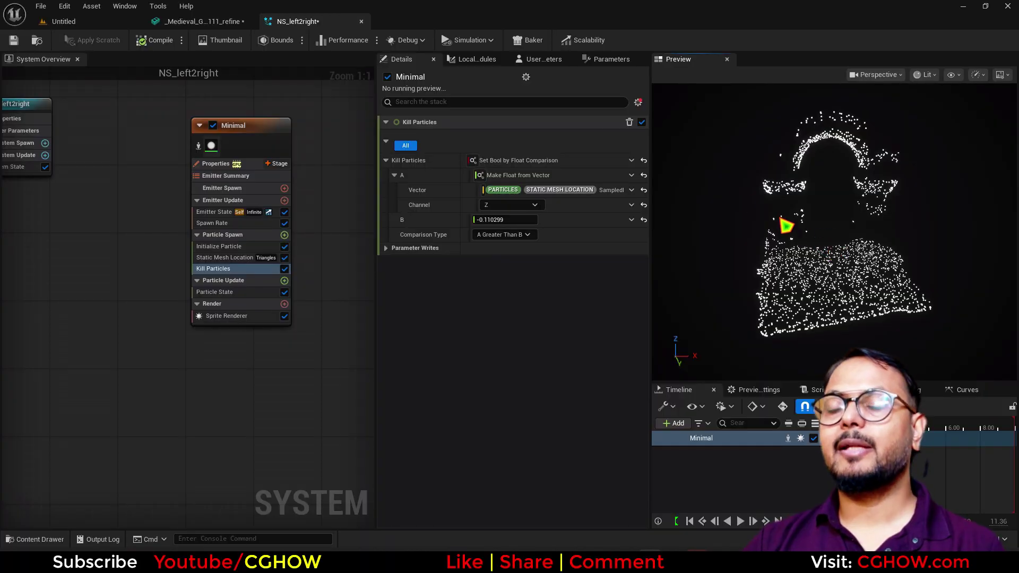
Step: Feed A from a 2D vector channel, comparing on Y with B around 2.4
left_click(632, 175)
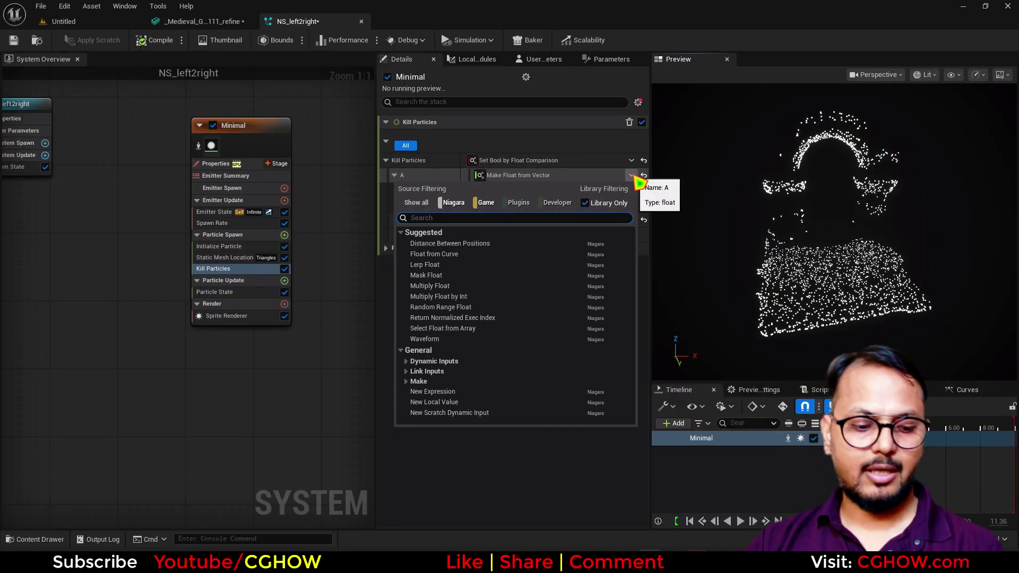
type("vector")
left_click(546, 263)
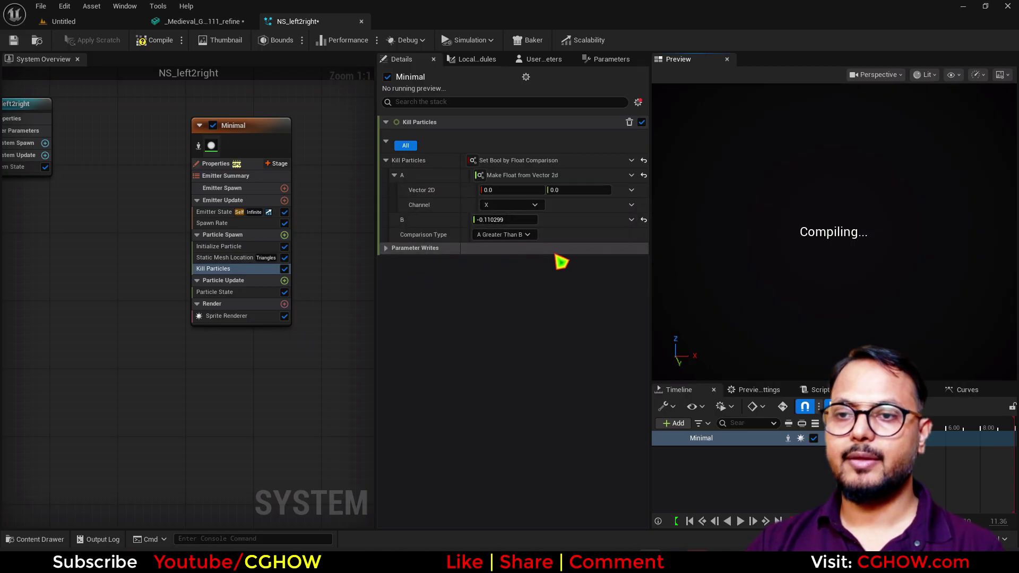
left_click(512, 206)
left_click(507, 217)
left_click_drag(494, 220, 552, 219)
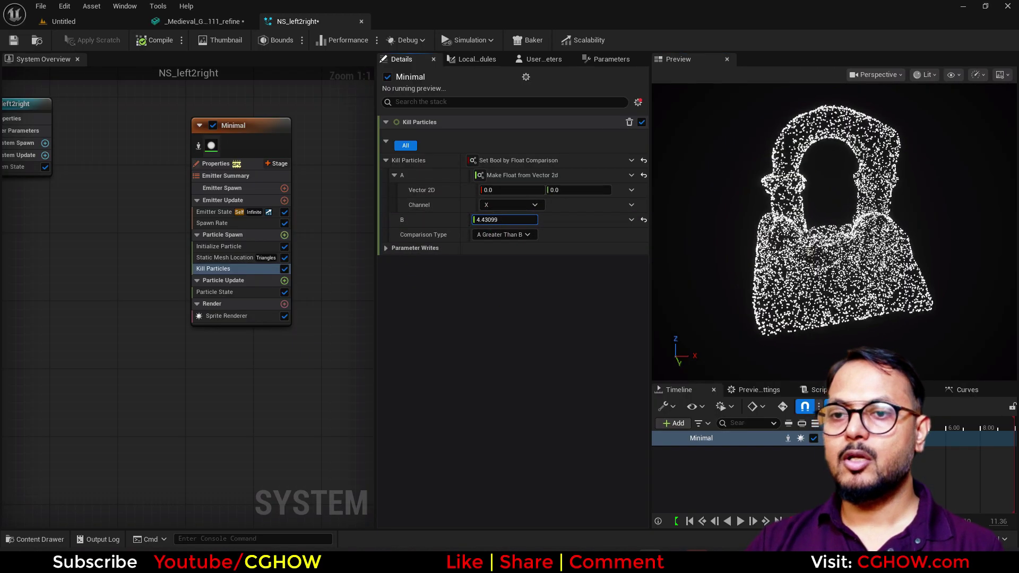
mouse_move(504, 220)
left_mouse_down()
mouse_move(488, 220)
mouse_move(518, 220)
left_mouse_up()
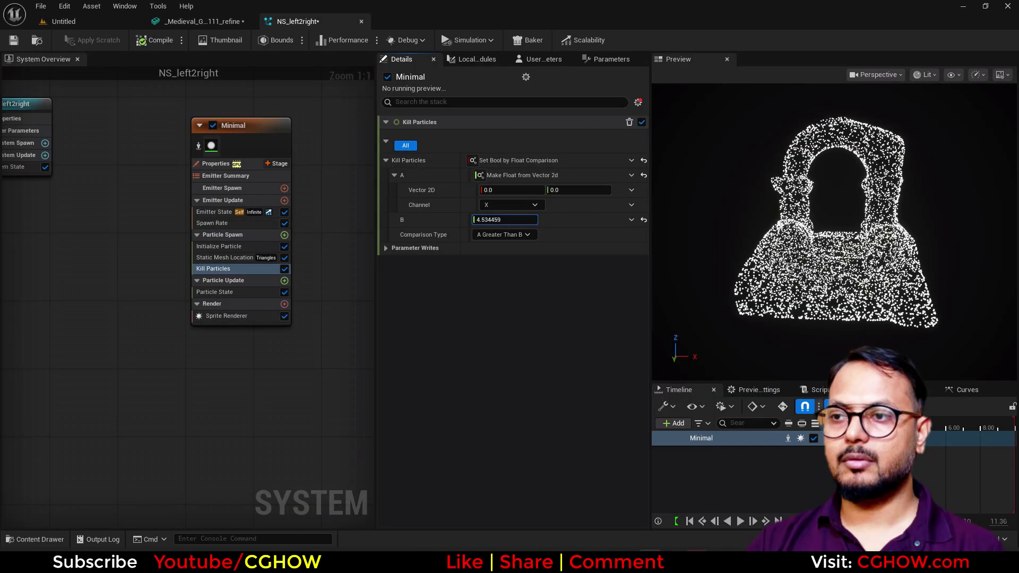
left_click(507, 205)
left_click(513, 232)
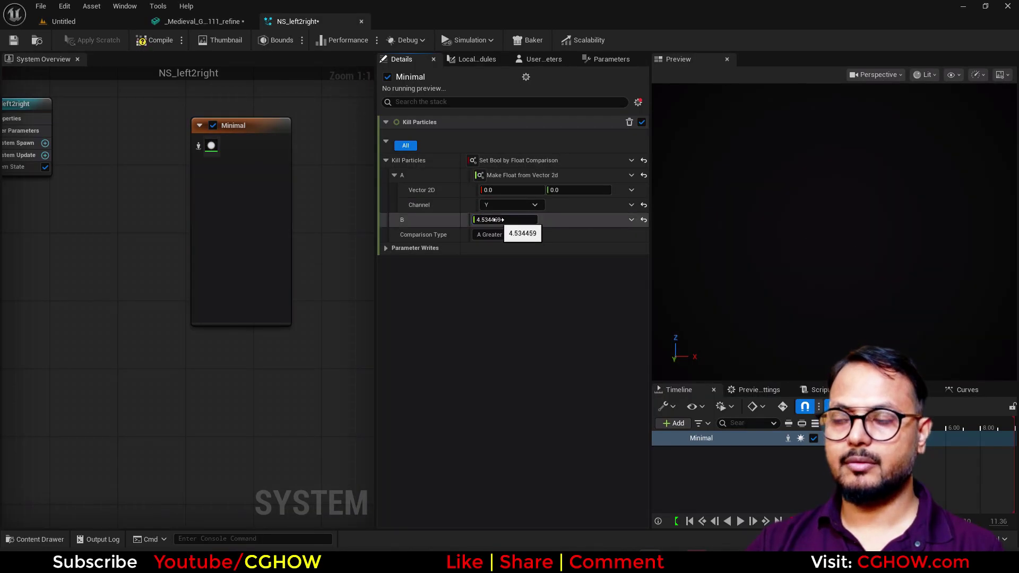
left_click_drag(510, 220, 524, 220)
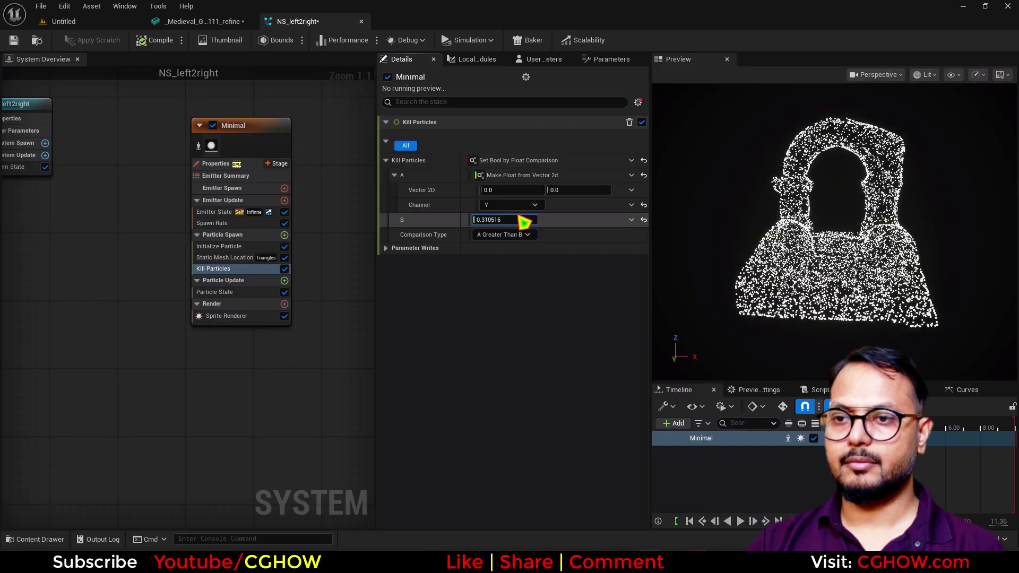
Step: Link Vector 2D to Static Mesh Location SampledUV and set B to 0.270516
left_click(631, 191)
type("i")
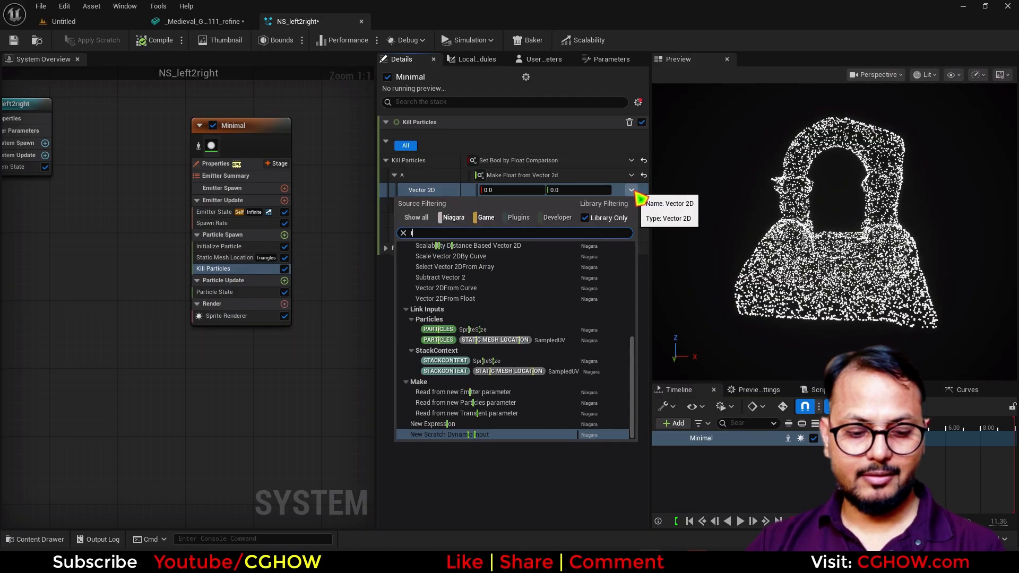
key("BackSpace")
type("uv")
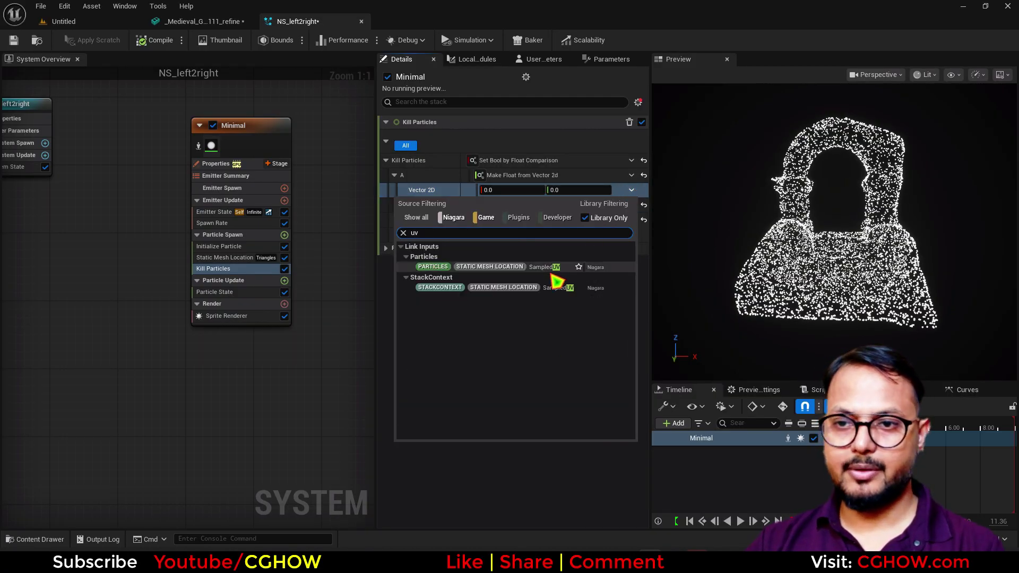
left_click(554, 270)
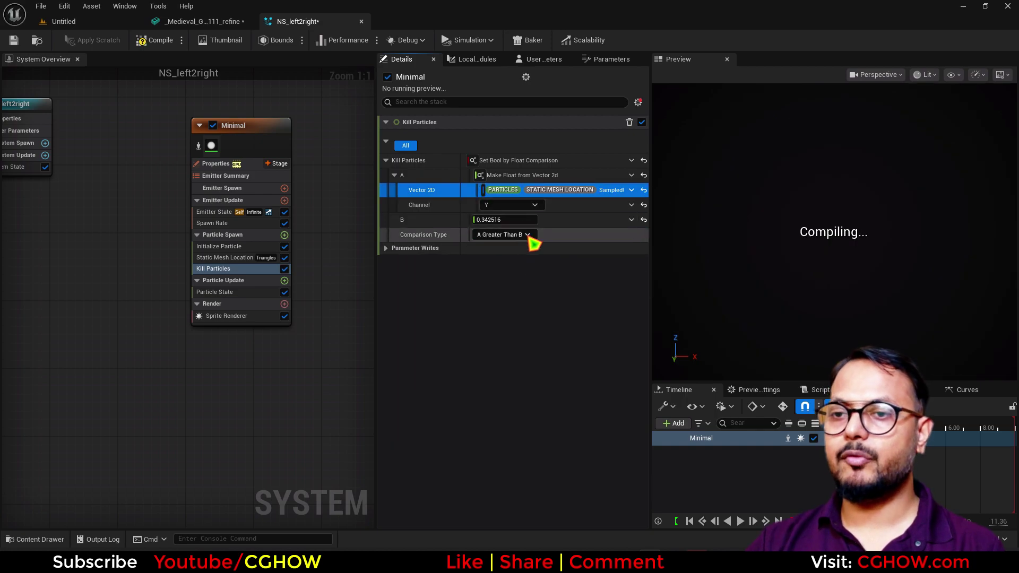
left_click(533, 220)
left_click_drag(504, 220, 536, 220)
left_click_drag(853, 248, 850, 242)
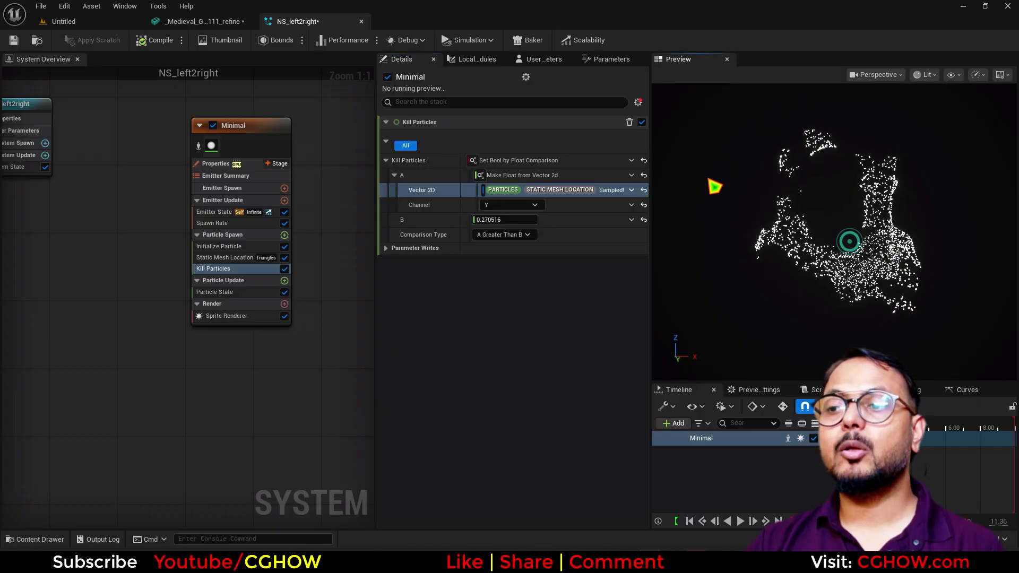
Step: Show UV Channel 0 in the original gate mesh's editor
left_click(211, 21)
left_click(325, 43)
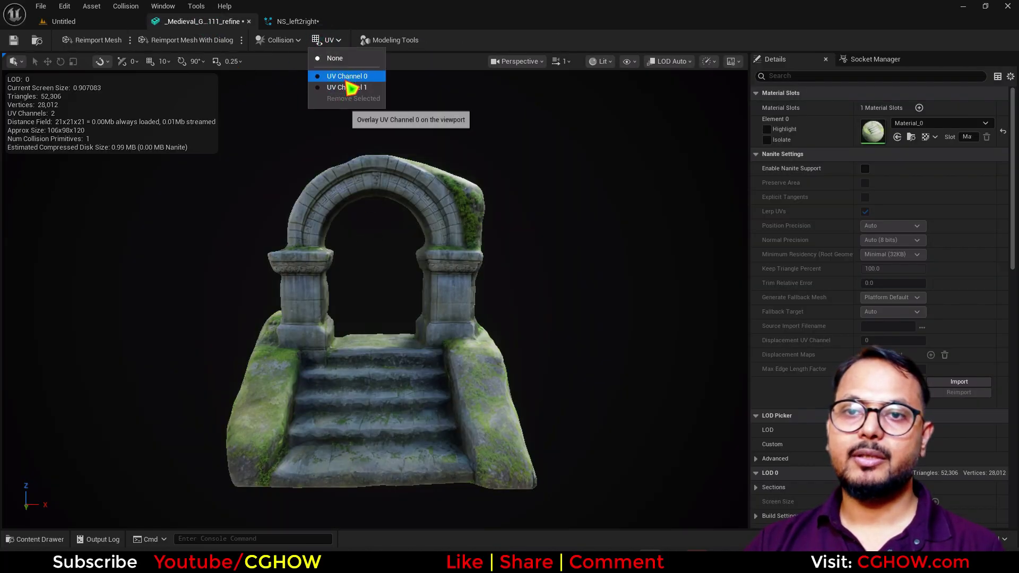
left_click(343, 76)
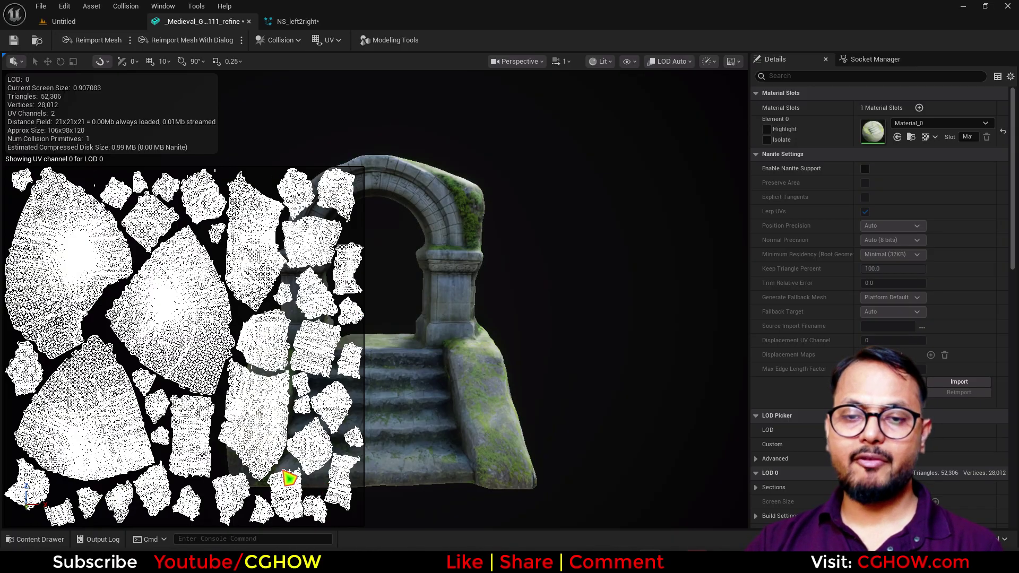
Step: Duplicate the gate mesh asset and name the copy 'test'
left_click(42, 42)
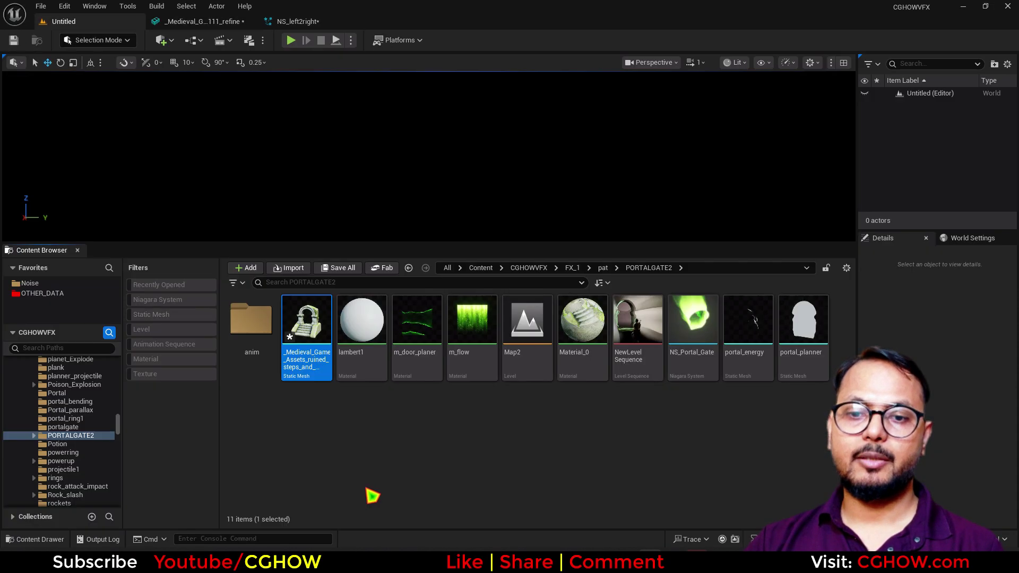
right_click(305, 340)
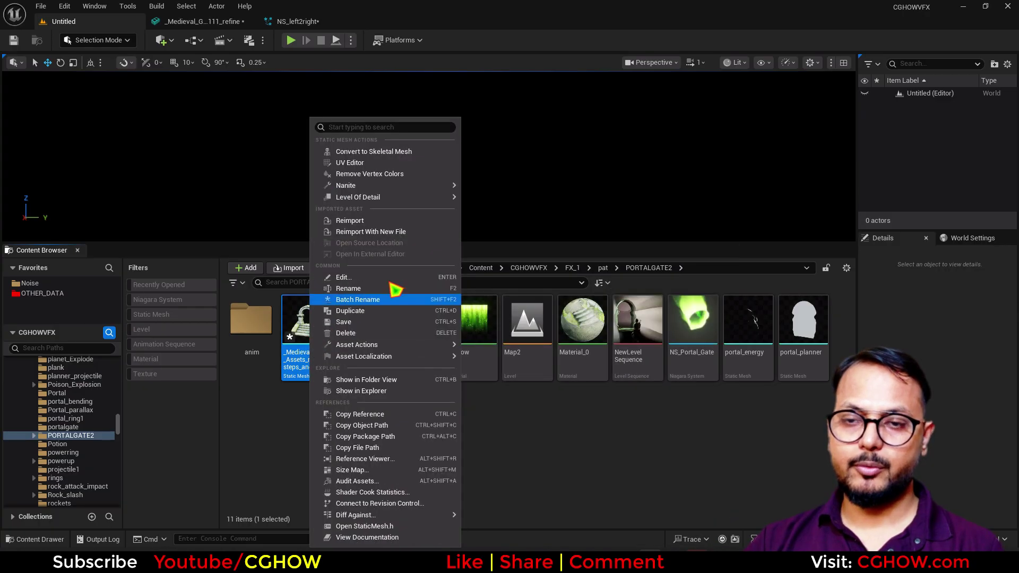
left_click(375, 164)
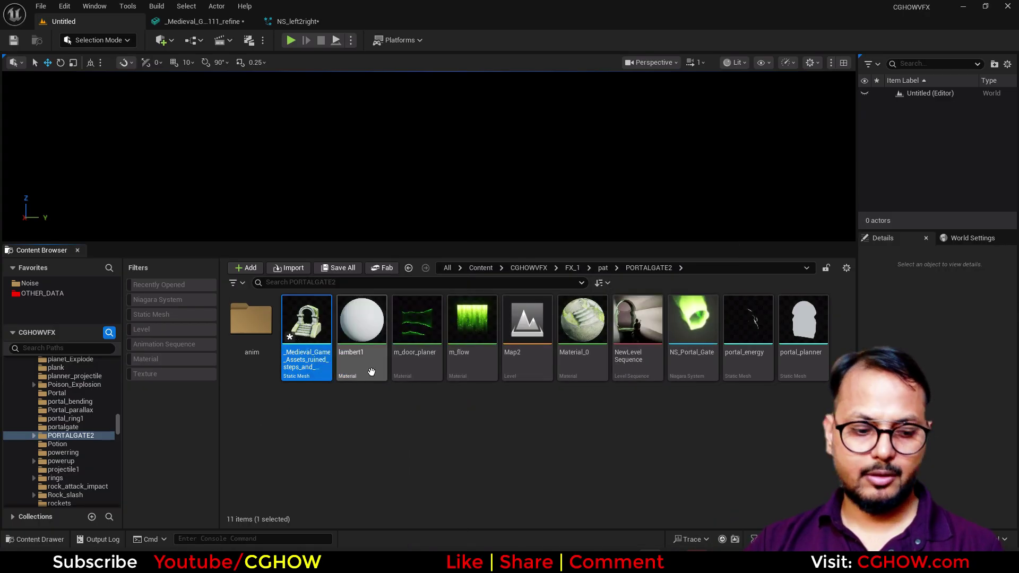
key("Return")
left_click(359, 351)
key("Return")
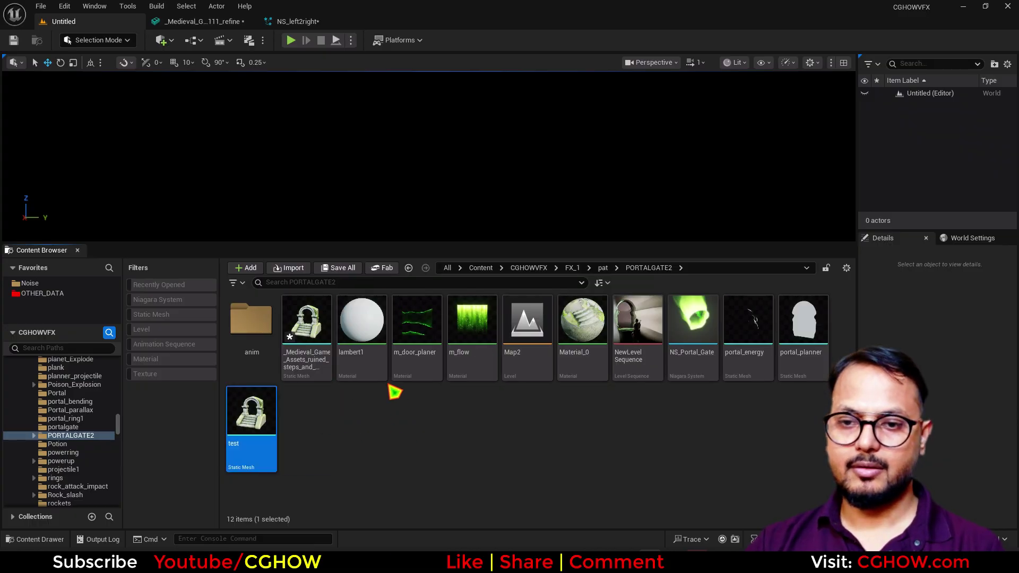
Step: Place the test mesh in the level and switch the viewport to Unlit
left_click_drag(388, 210, 450, 205)
left_click(737, 64)
left_click(763, 111)
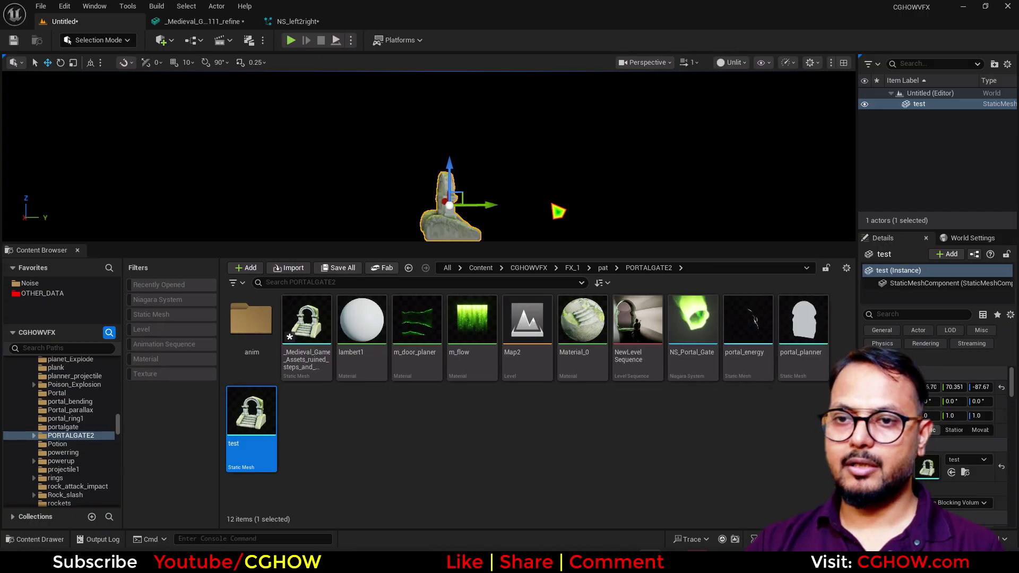
Step: Reset the test mesh's location to the origin and frame it
key("f")
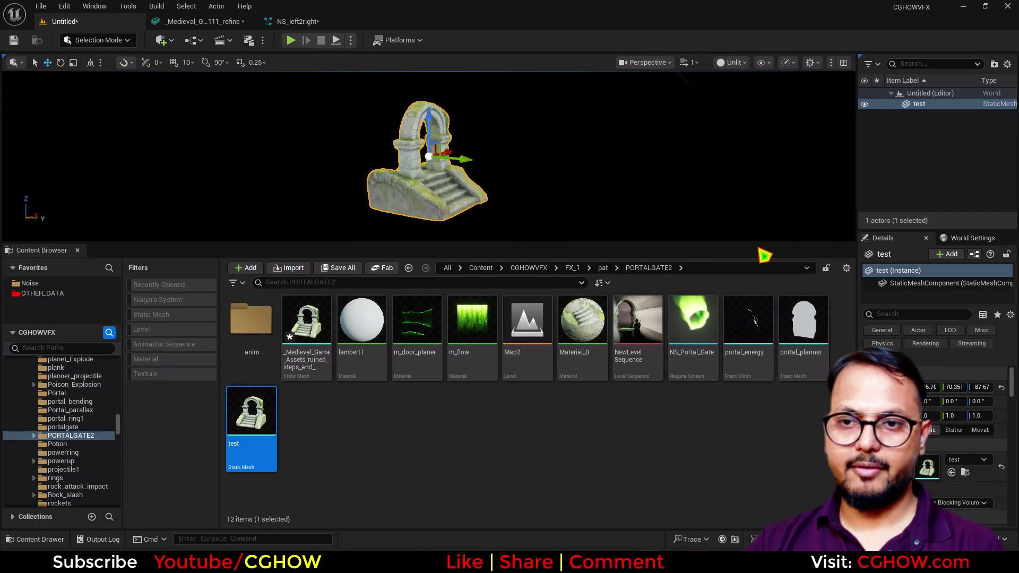
left_click(1001, 389)
left_click(549, 200)
key("f")
left_click(430, 203)
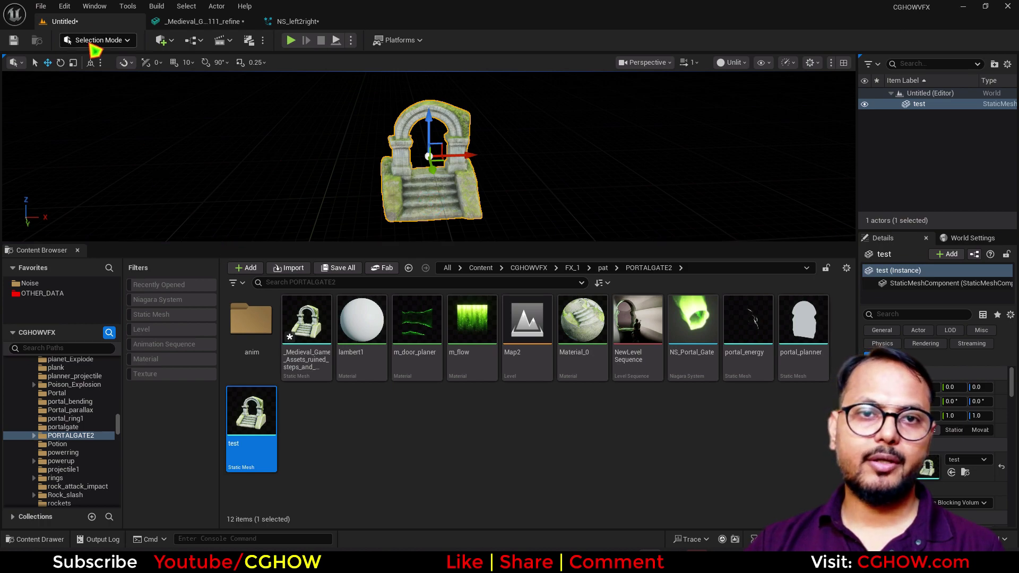
Step: In Modeling Mode, apply Project UVs with rotation X 90 and accept
left_click(90, 45)
key("Escape")
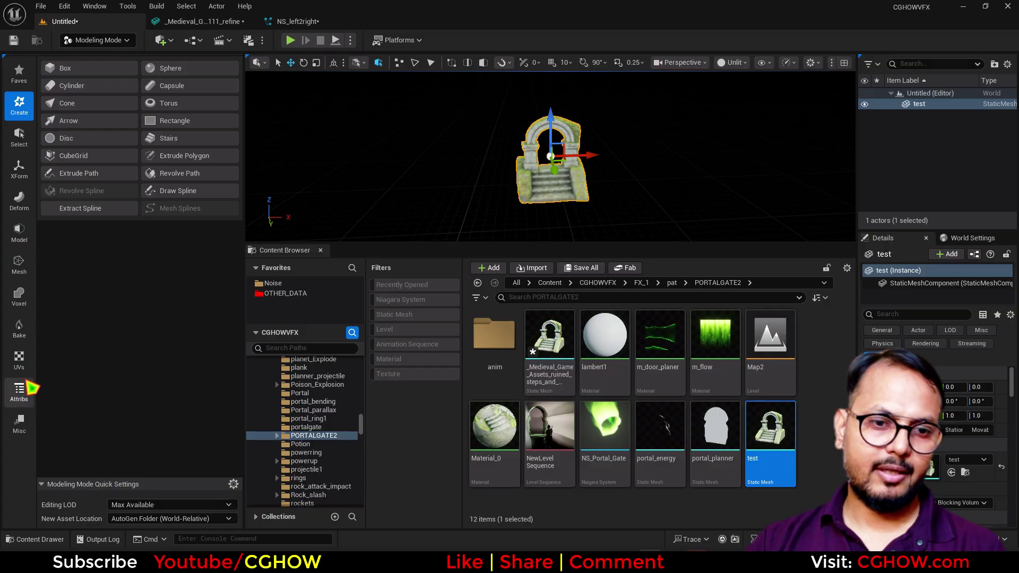
left_click(19, 358)
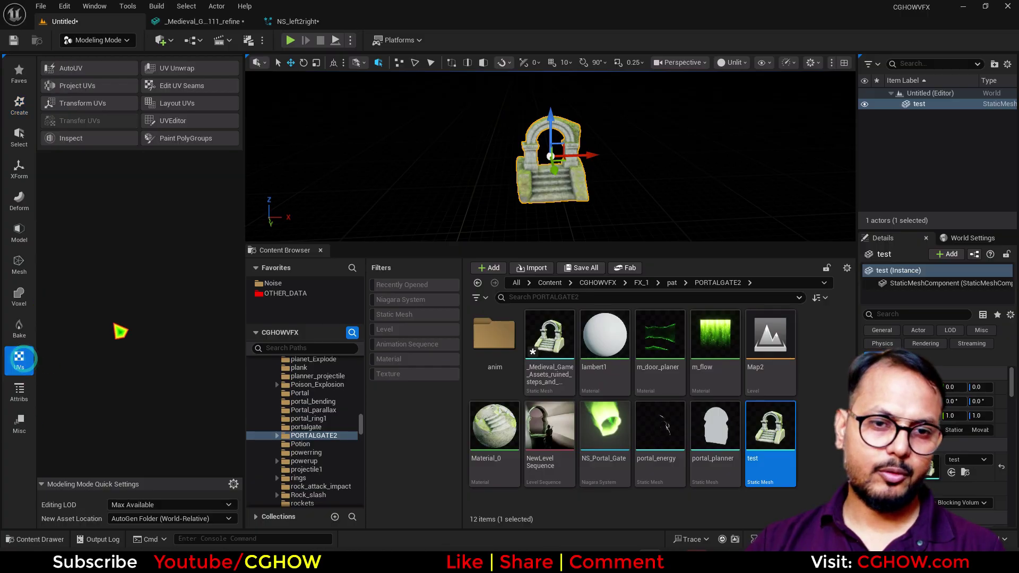
left_click(86, 88)
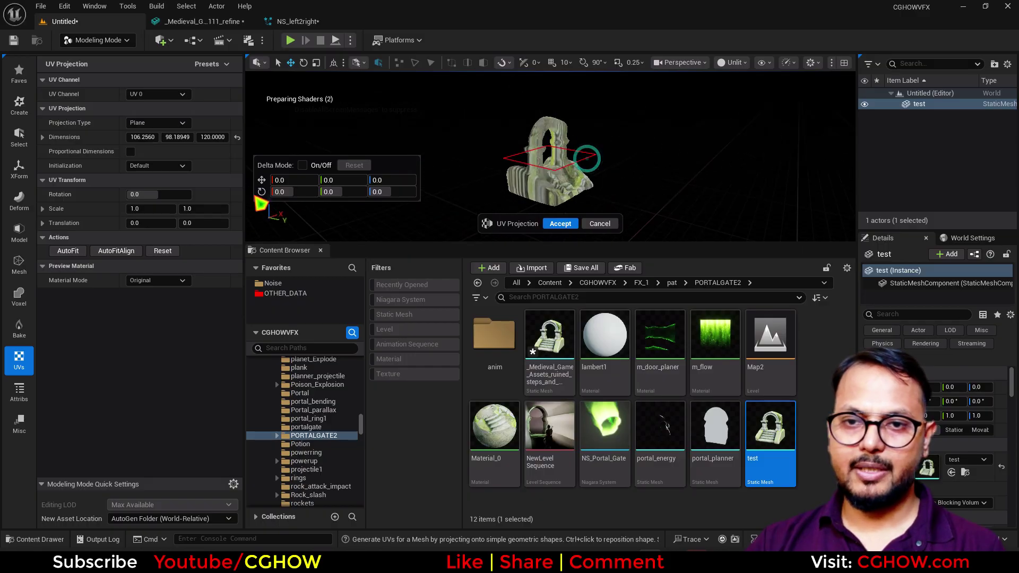
type("90")
key("Return")
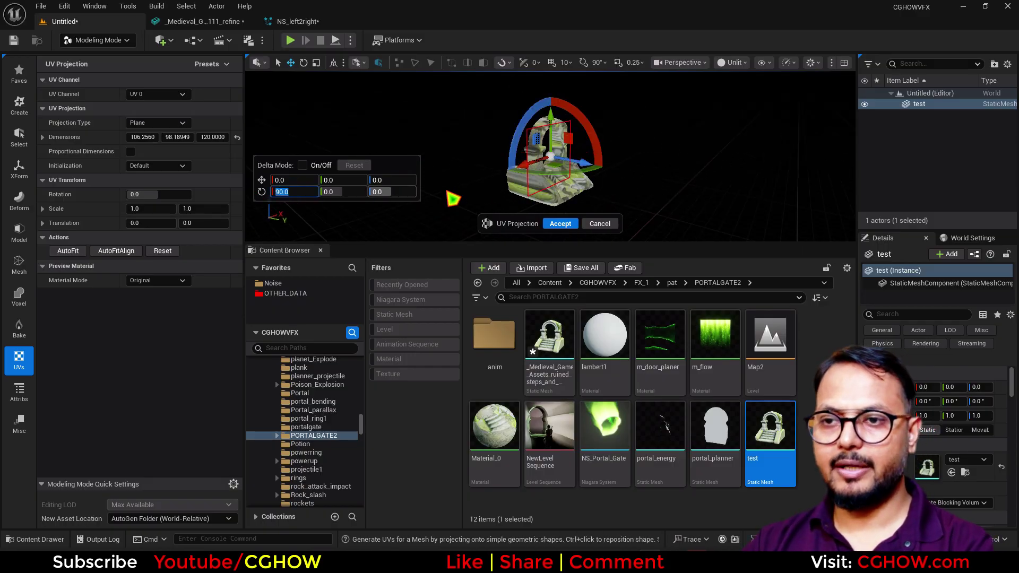
left_click(555, 224)
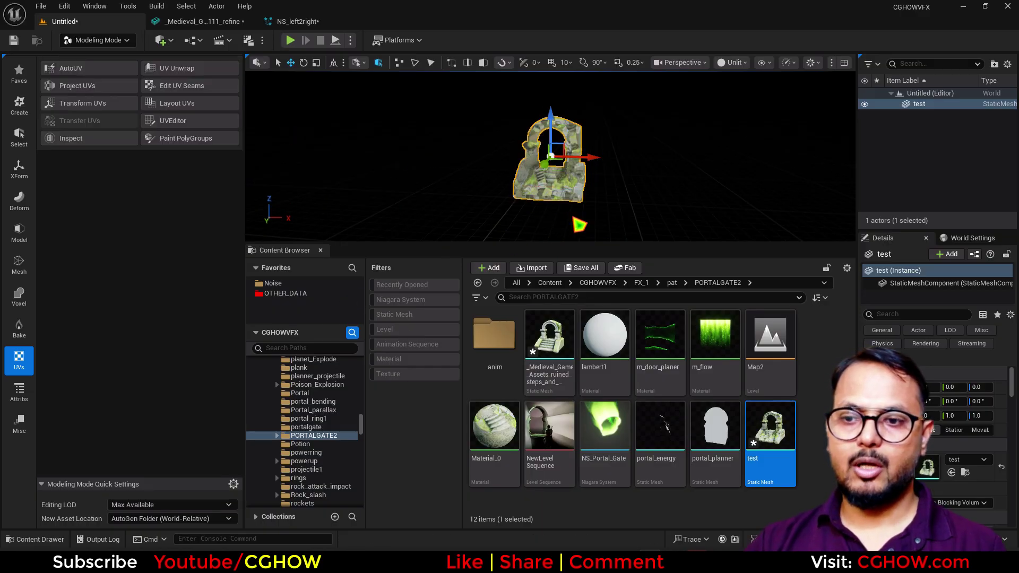
Step: Save the test mesh asset and close the original gate mesh's editor
right_click(766, 431)
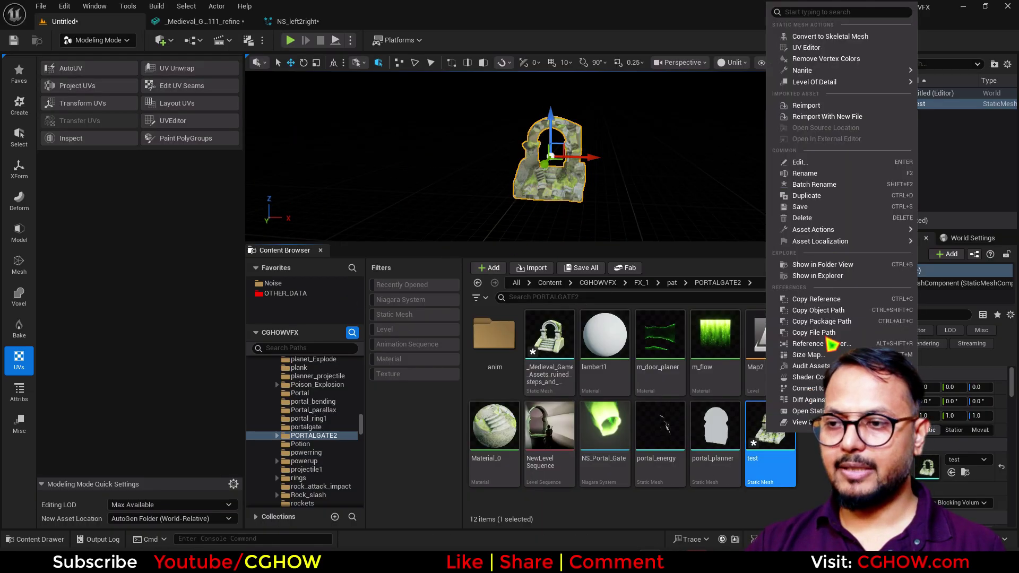
left_click(807, 206)
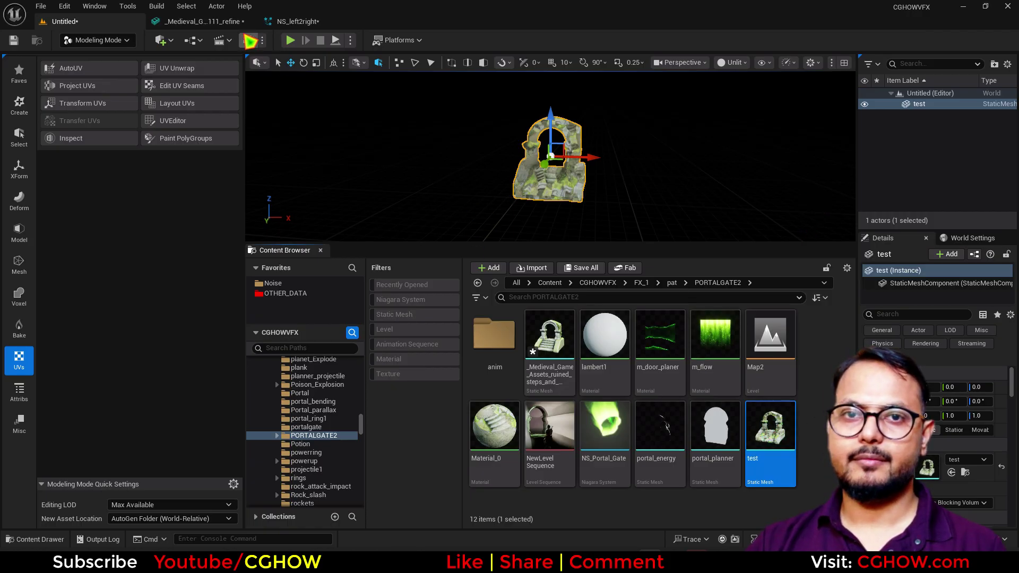
left_click(269, 24)
left_click(240, 22)
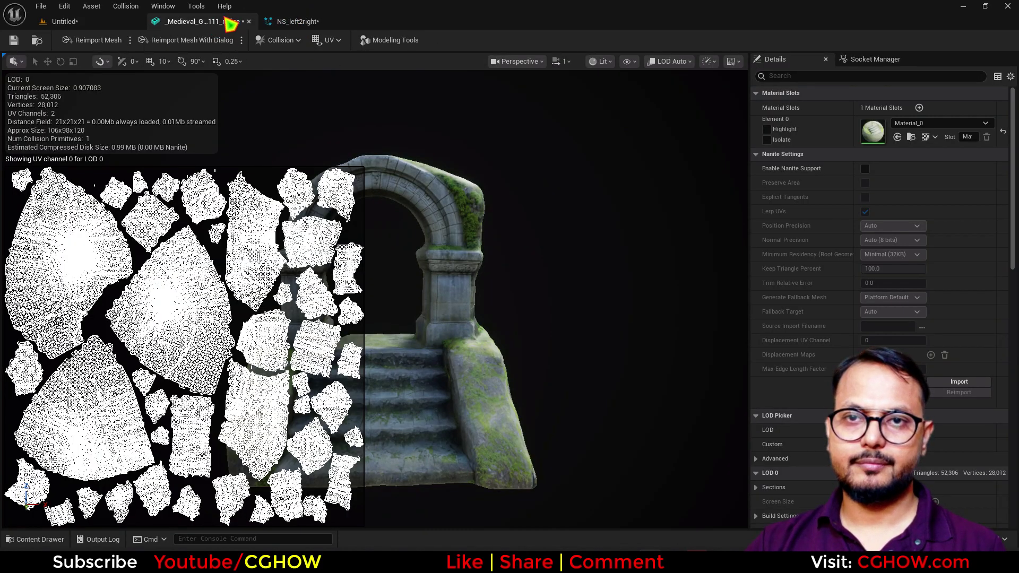
left_click(249, 21)
Step: Open the test mesh and display its UV Channel 0
left_click(779, 451)
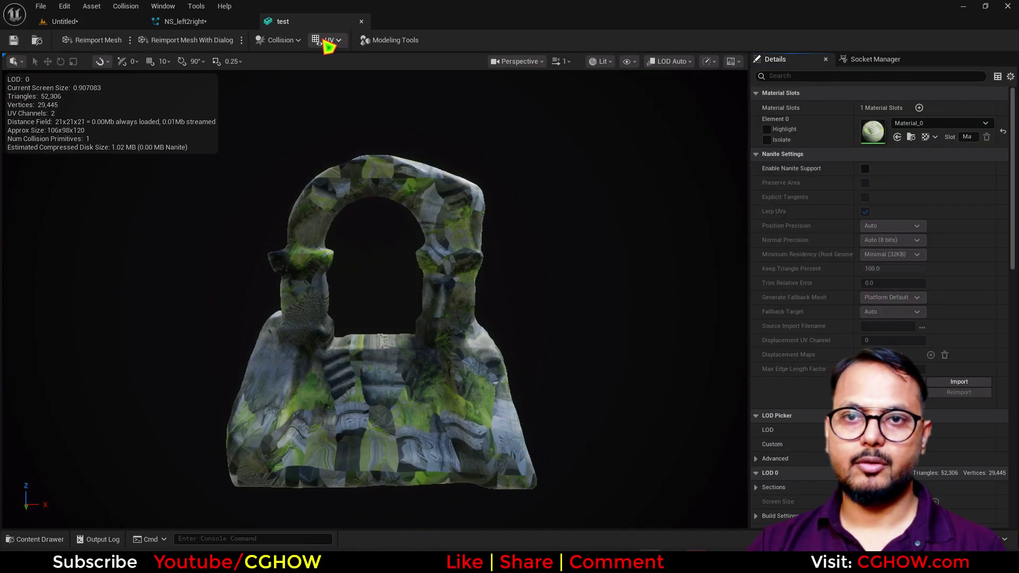
left_click(326, 40)
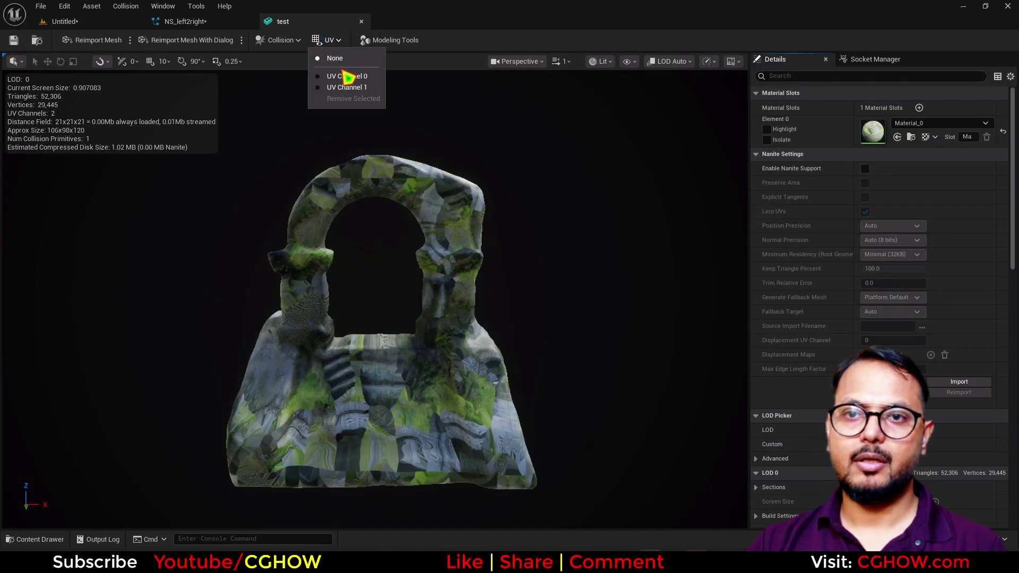
left_click(348, 76)
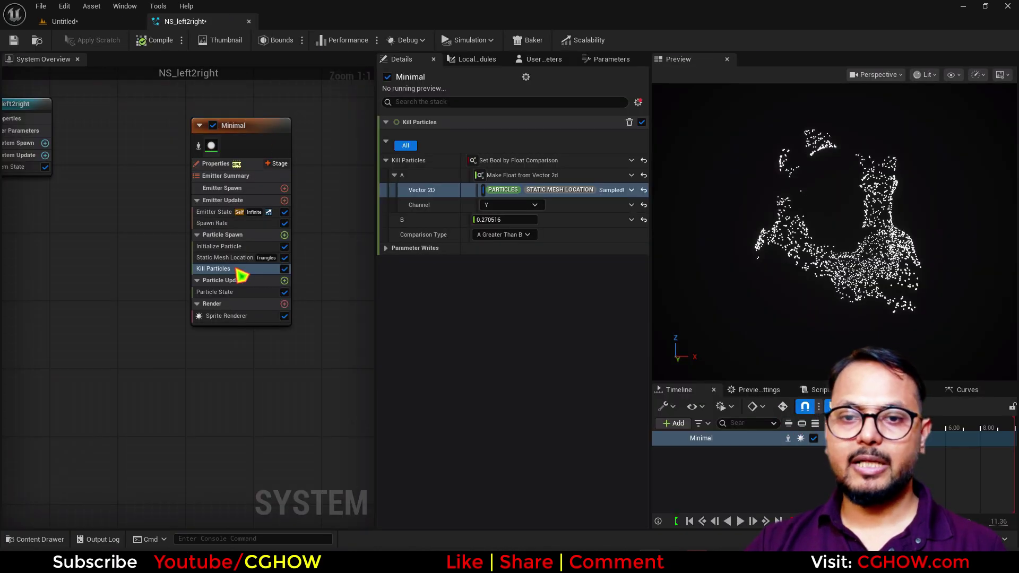
Step: Set both the Preview Mesh and Default Mesh of Static Mesh Location to test
left_click(225, 257)
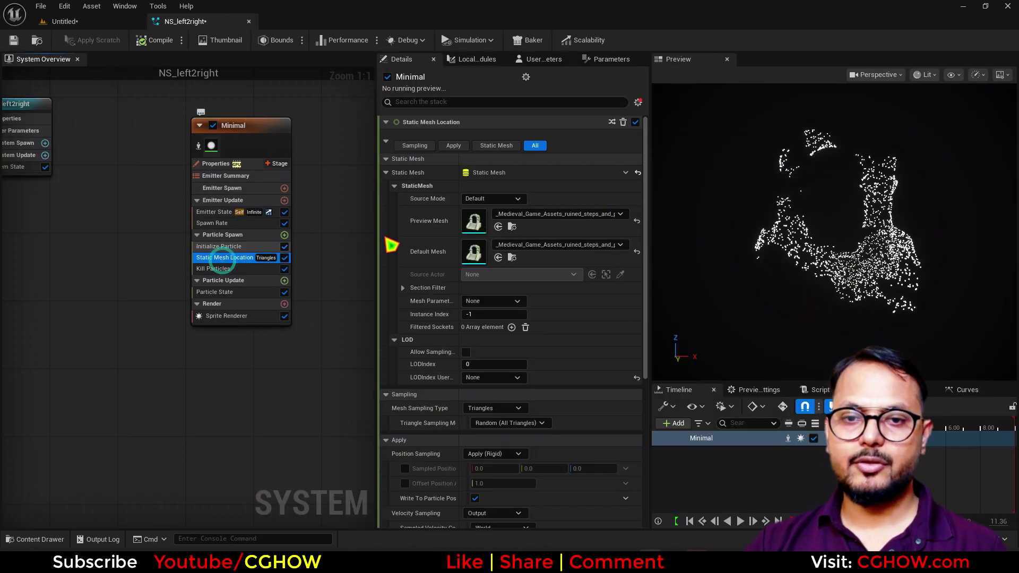
left_click(498, 226)
left_click(498, 257)
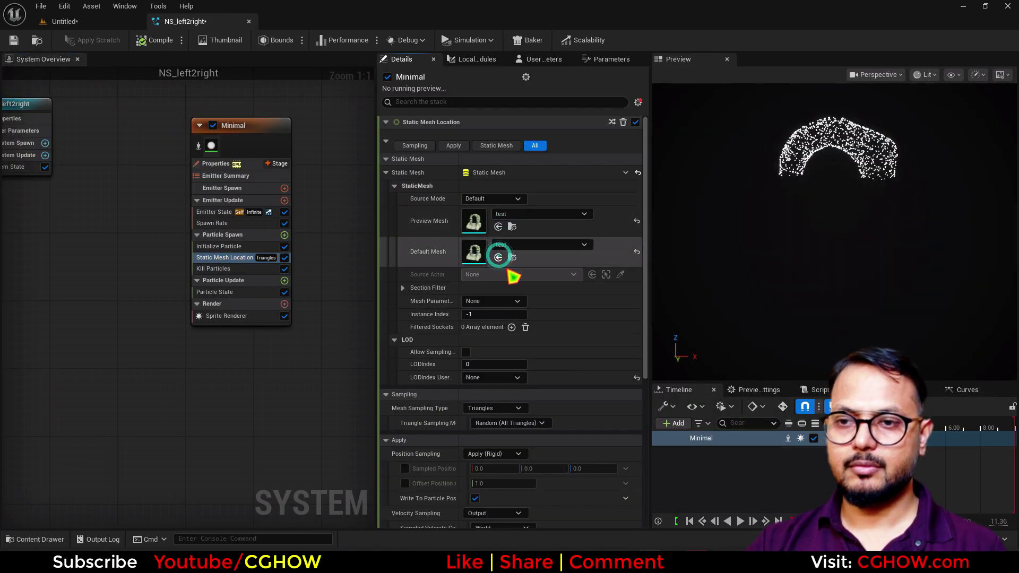
Step: Make Kill Particles compare UV channel X against a B threshold of 0.612754
left_click(255, 269)
left_click_drag(507, 219, 480, 220)
left_click(501, 206)
left_click(501, 220)
left_click_drag(795, 262, 780, 261)
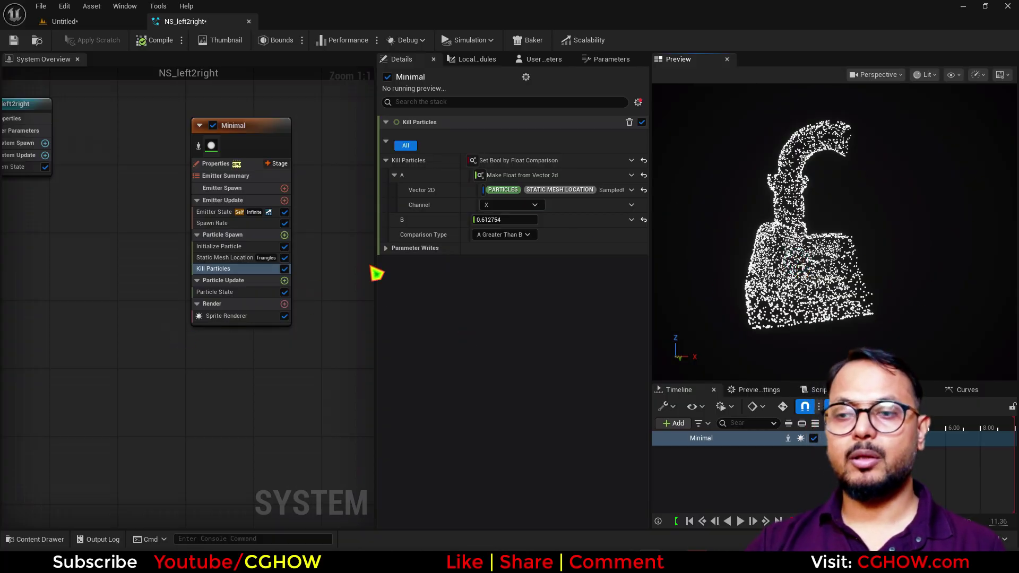
left_click(225, 258)
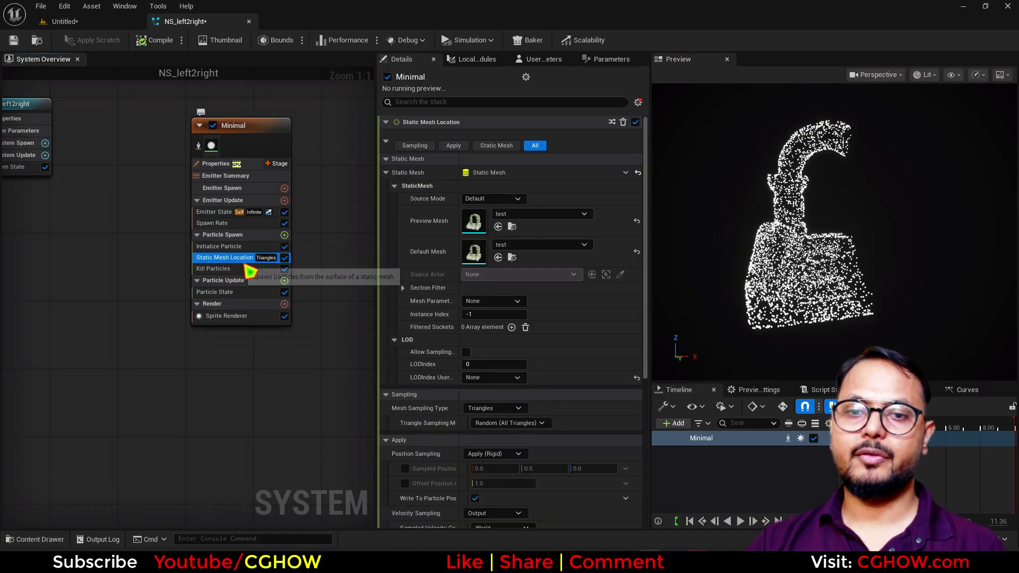
Step: Disable and delete the Static Mesh Location and Kill Particles modules
left_click(285, 258)
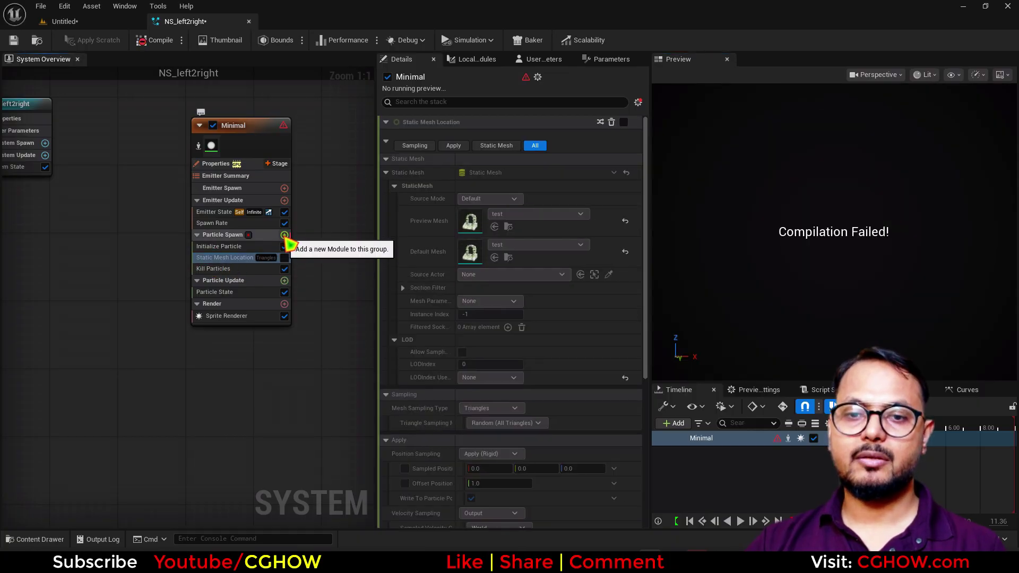
left_click(272, 269)
key("Delete")
left_click(250, 258)
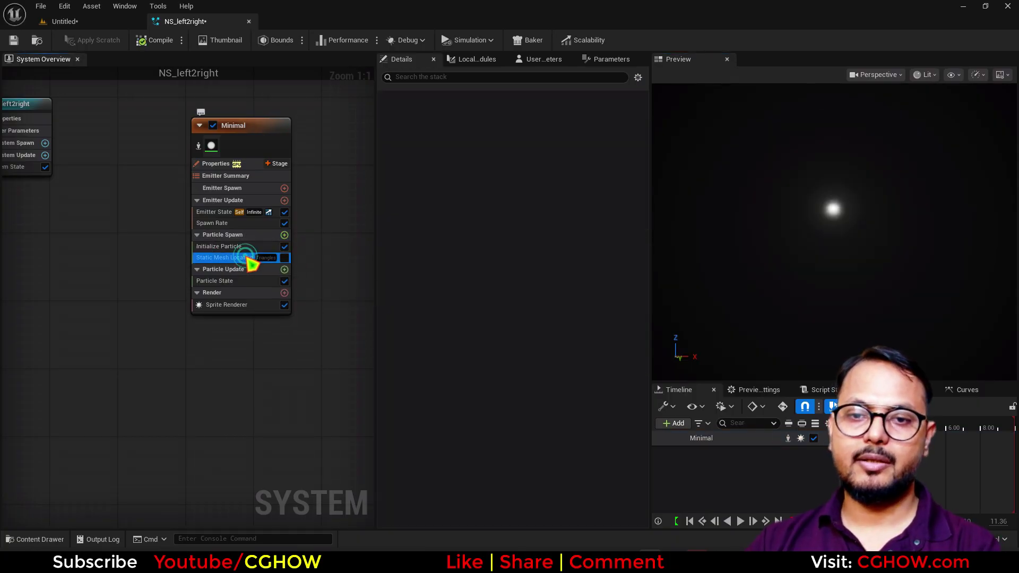
key("Delete")
Step: Add a Shape Location module to Particle Spawn, spawning particles in a radius-100 sphere
left_click(281, 235)
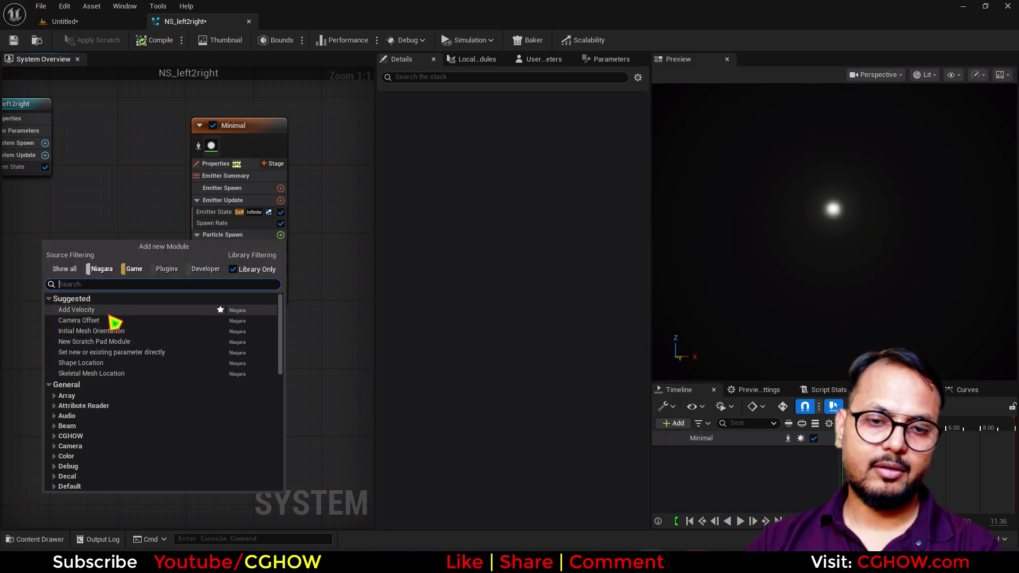
left_click(110, 365)
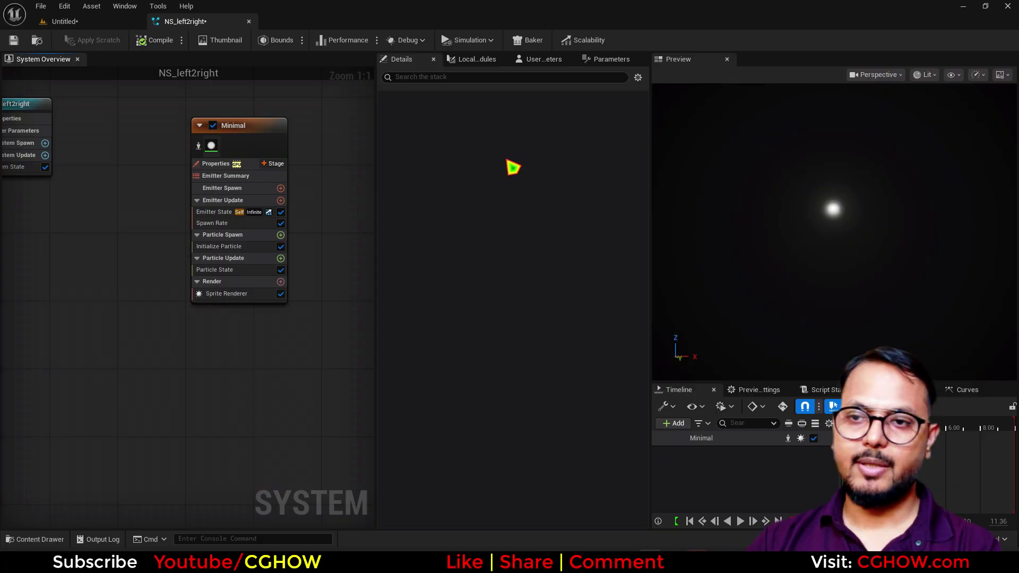
scroll(863, 229, "down", 5)
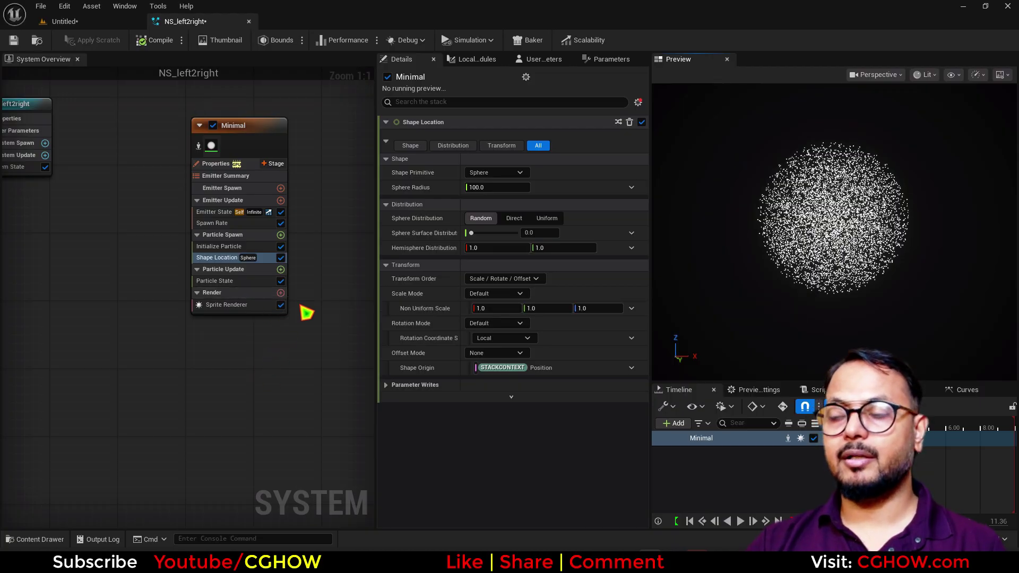
Step: Switch Shape Location to Box / Plane with size X 1, Y 100, Z 0
left_click(497, 172)
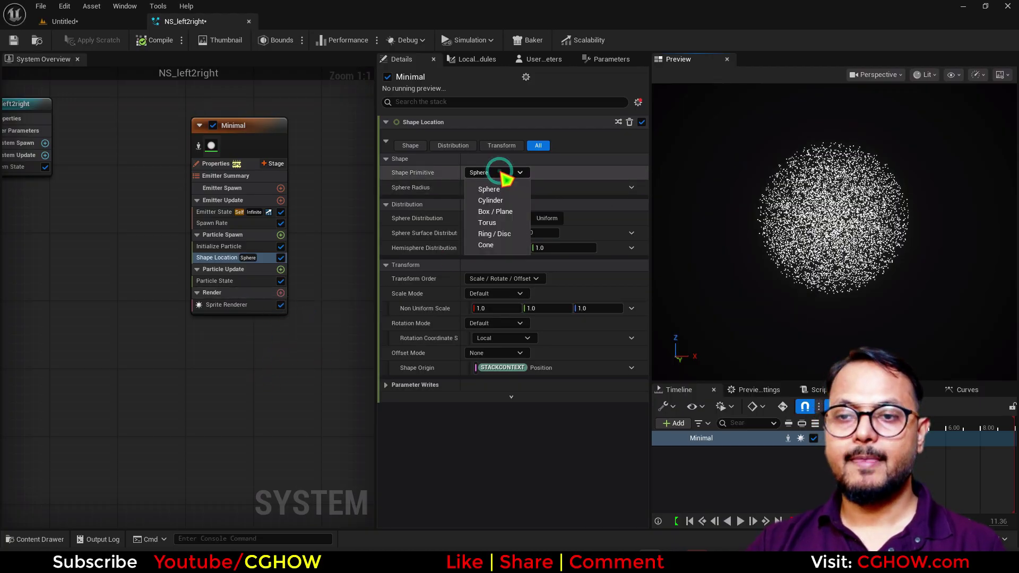
left_click(509, 213)
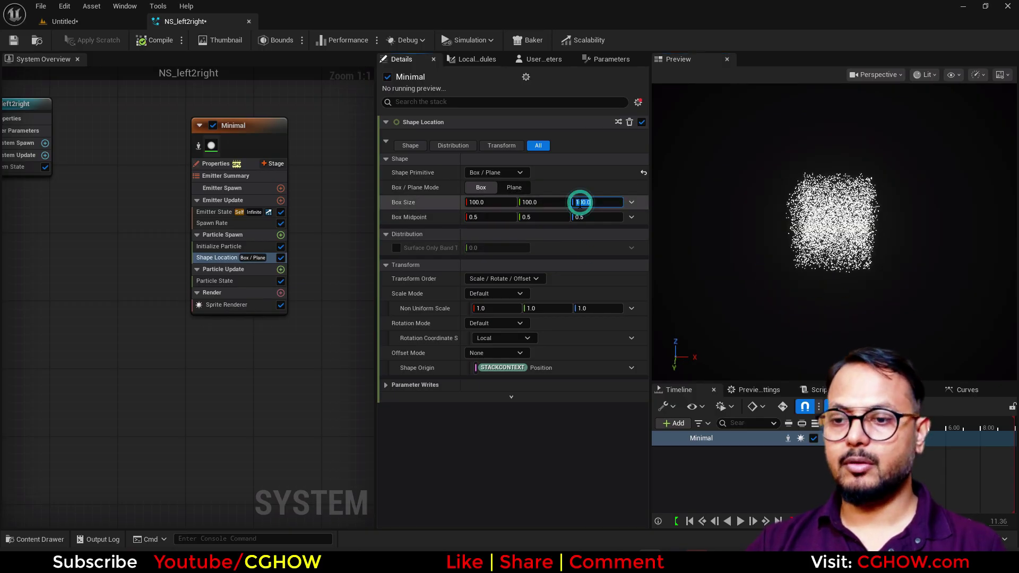
type("0")
key("Return")
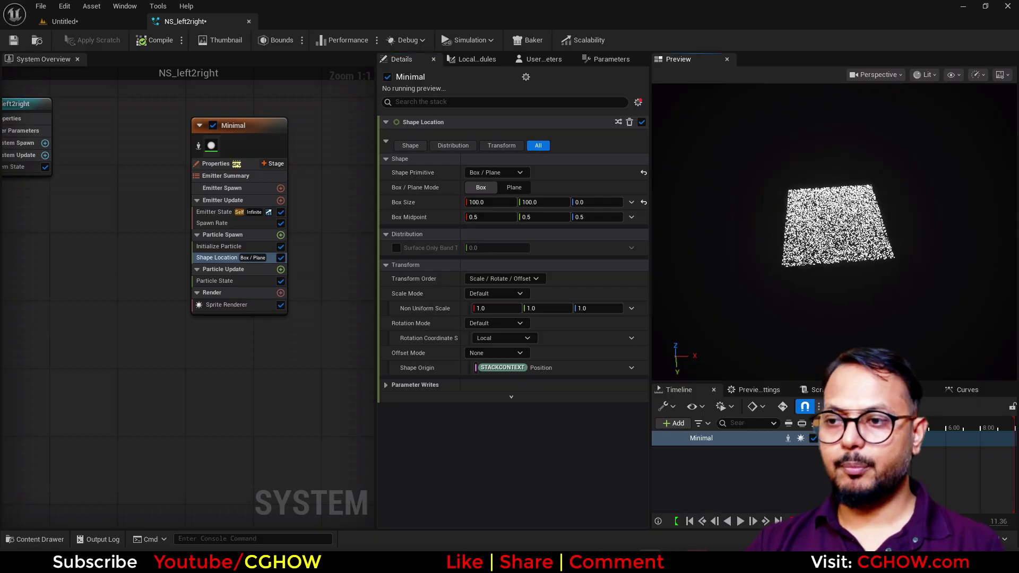
scroll(740, 278, "up", 3)
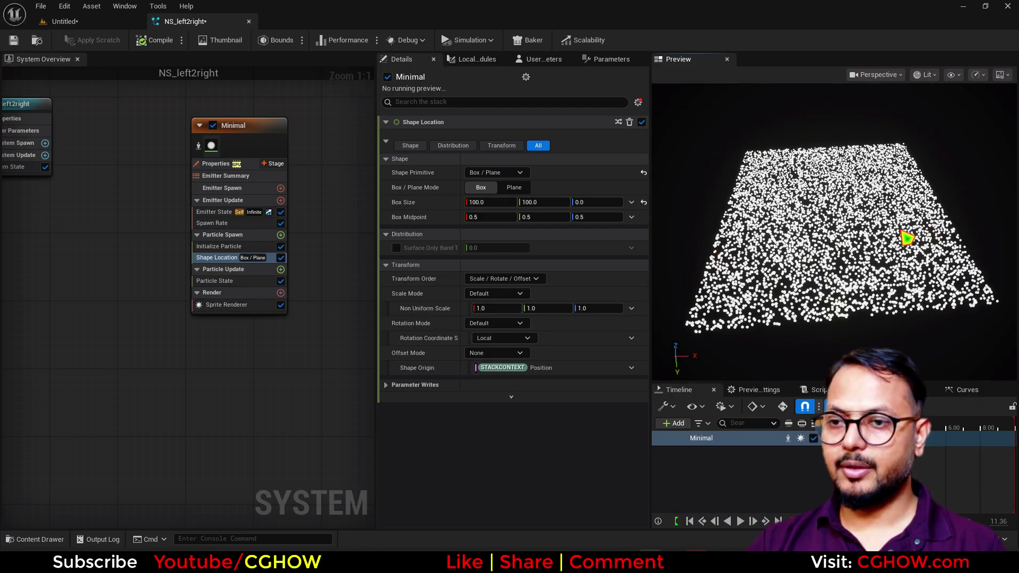
scroll(897, 239, "down", 3)
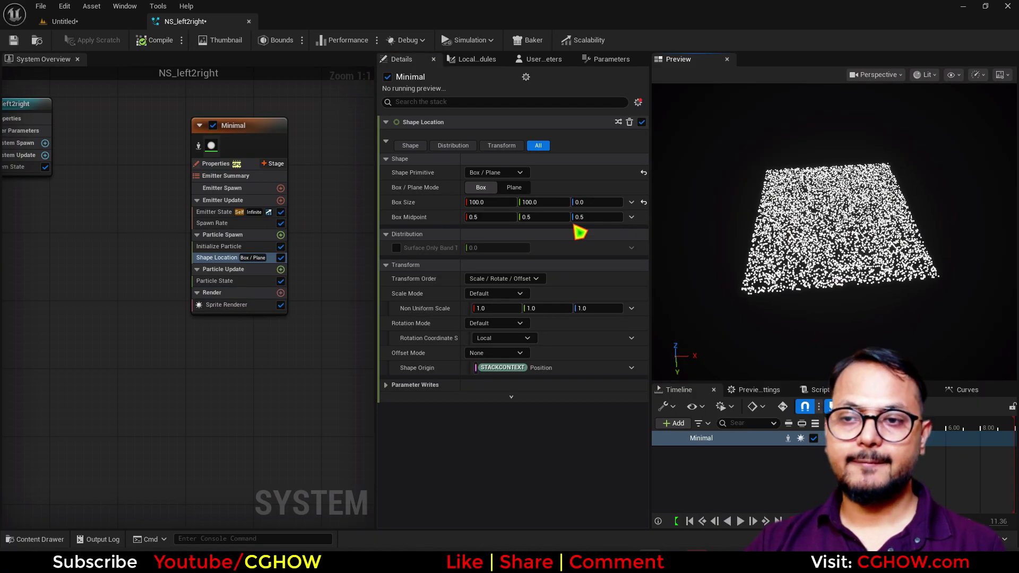
left_click_drag(537, 202, 540, 203)
type("100")
left_click(497, 200)
key("Return")
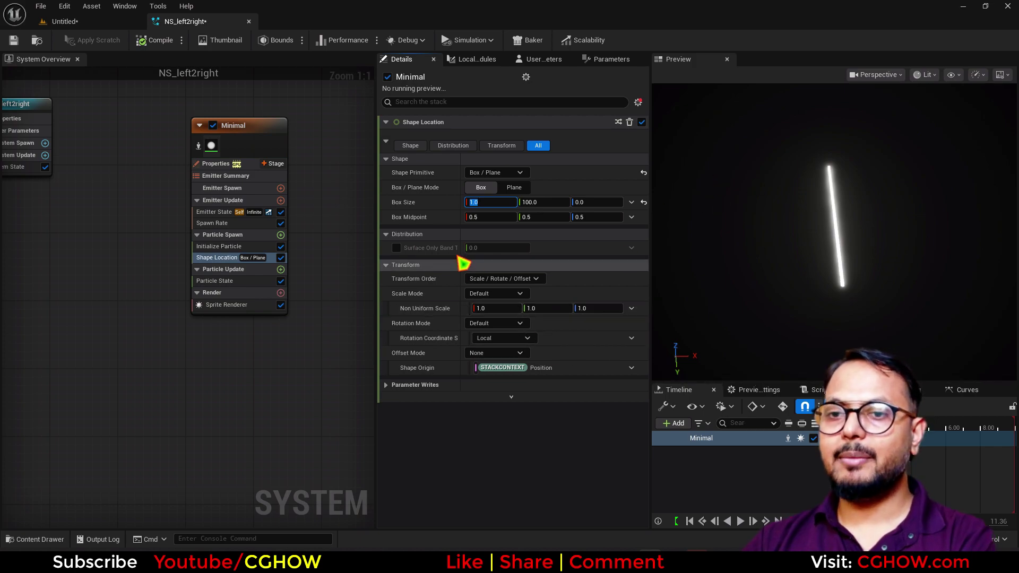
Step: Set Offset Mode to Default and drive offset X with a curve indexed by Emitter NormalizedLoopAge
left_click(391, 385)
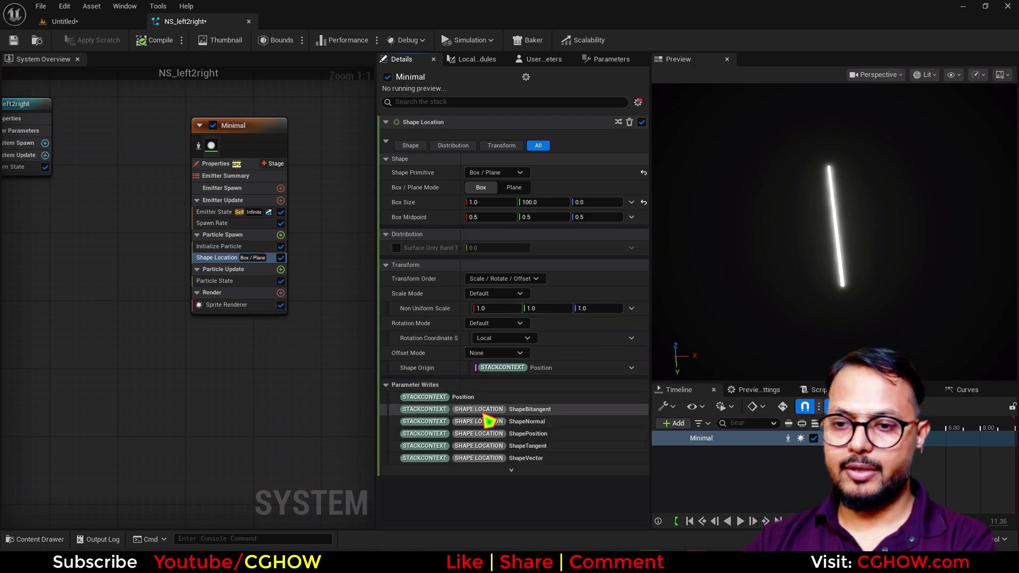
left_click(502, 354)
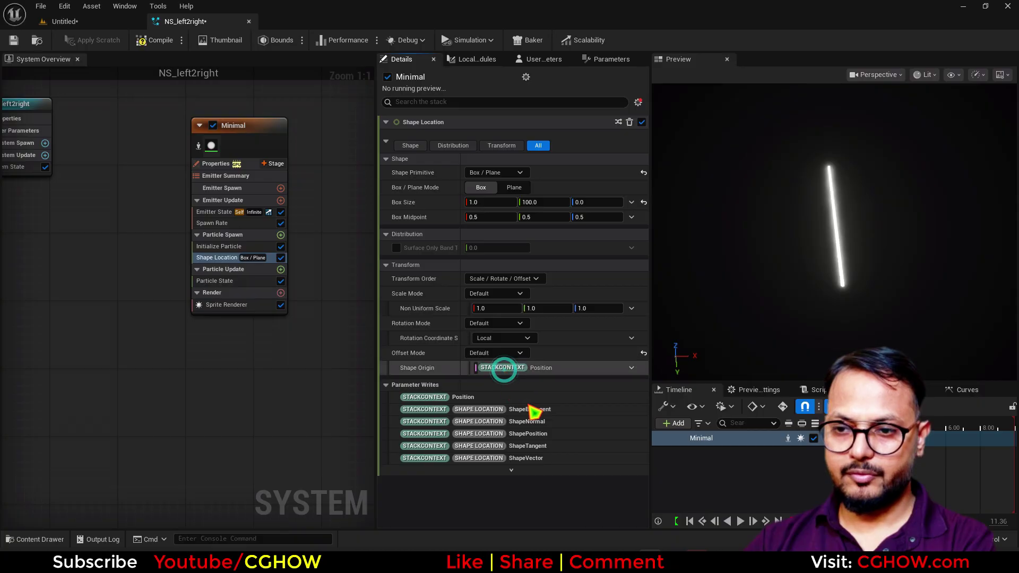
left_click(503, 372)
left_click_drag(494, 383, 531, 382)
left_click(632, 383)
type("brea")
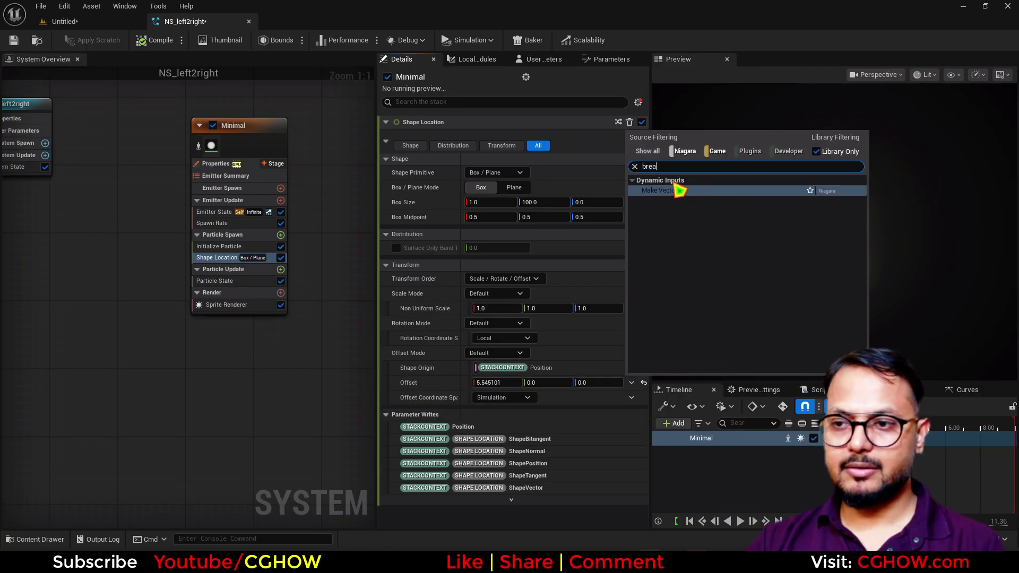
left_click(680, 191)
left_click(626, 398)
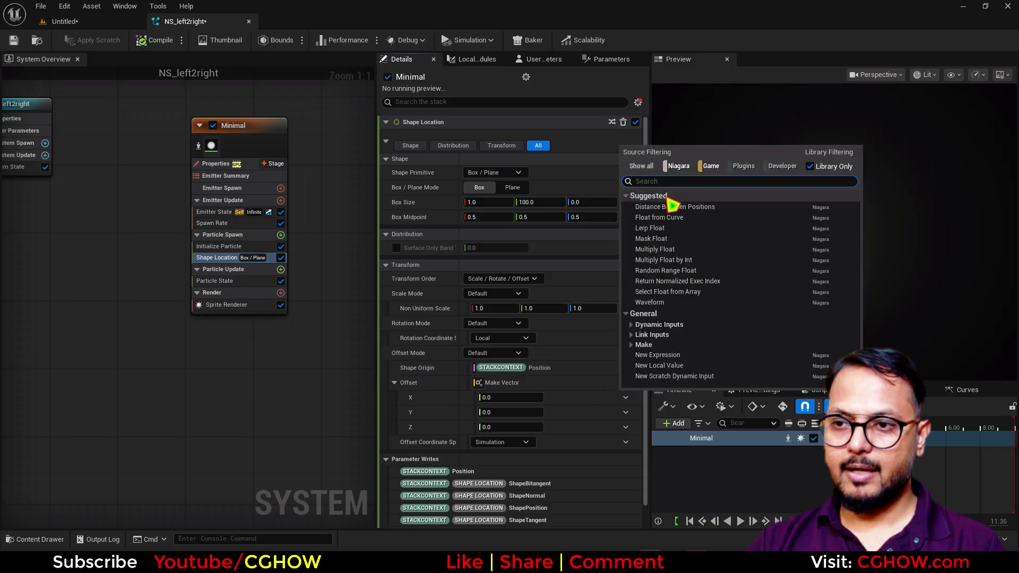
left_click(658, 217)
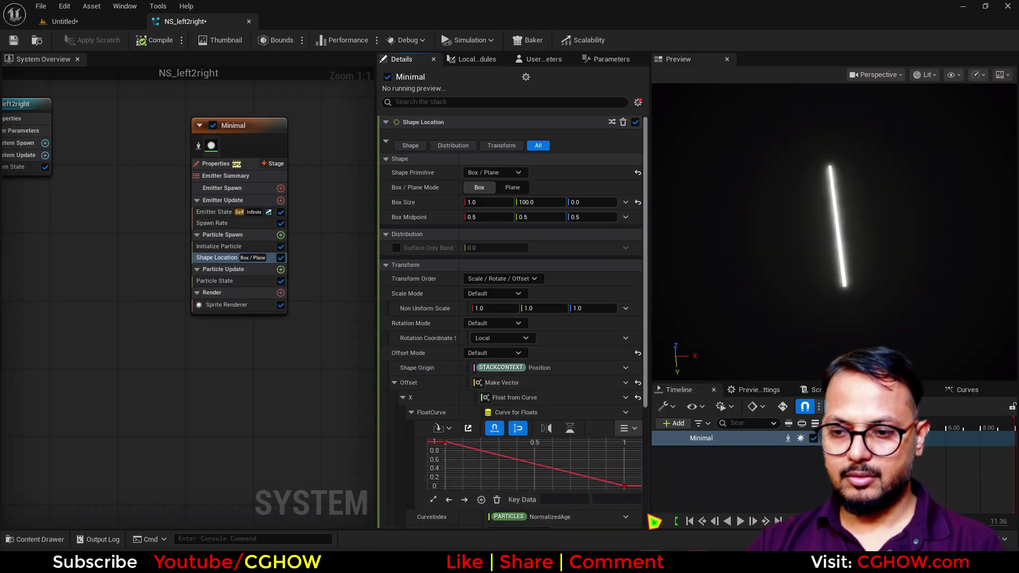
left_click(626, 516)
left_click(699, 368)
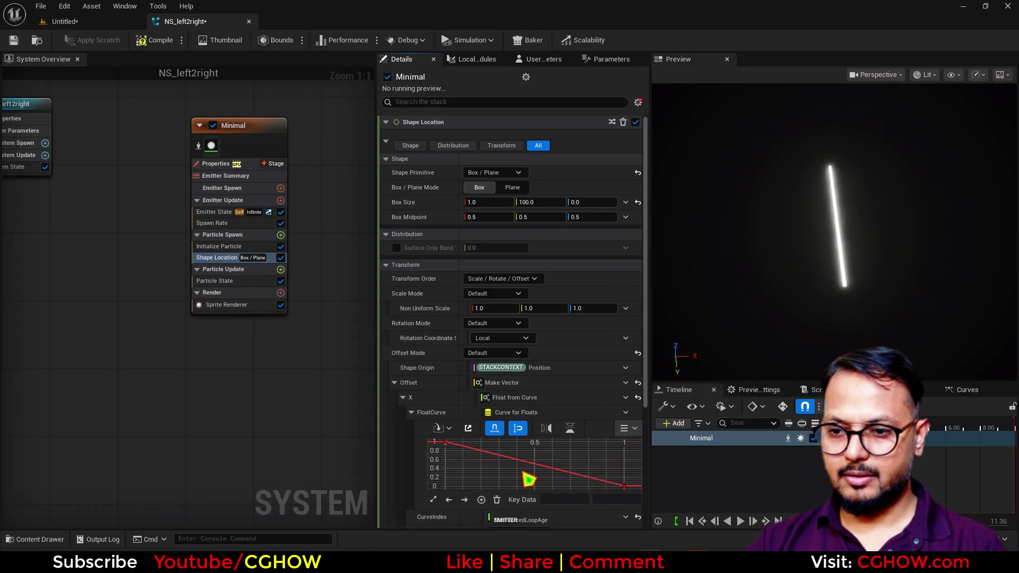
Step: Set the offset curve keys from 0 to 200 and replay the preview
left_click_drag(464, 462, 545, 493)
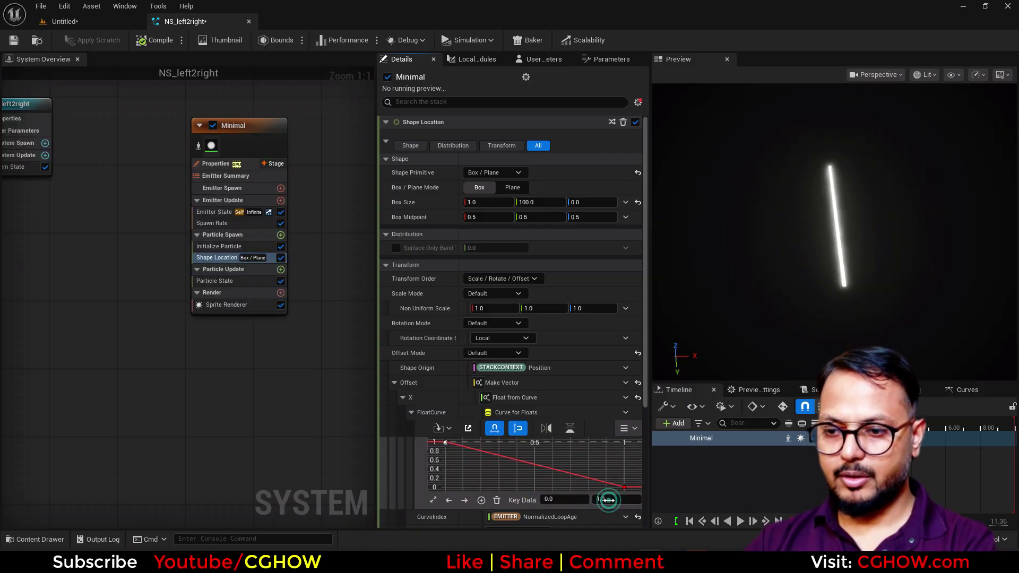
left_click_drag(609, 500, 634, 479)
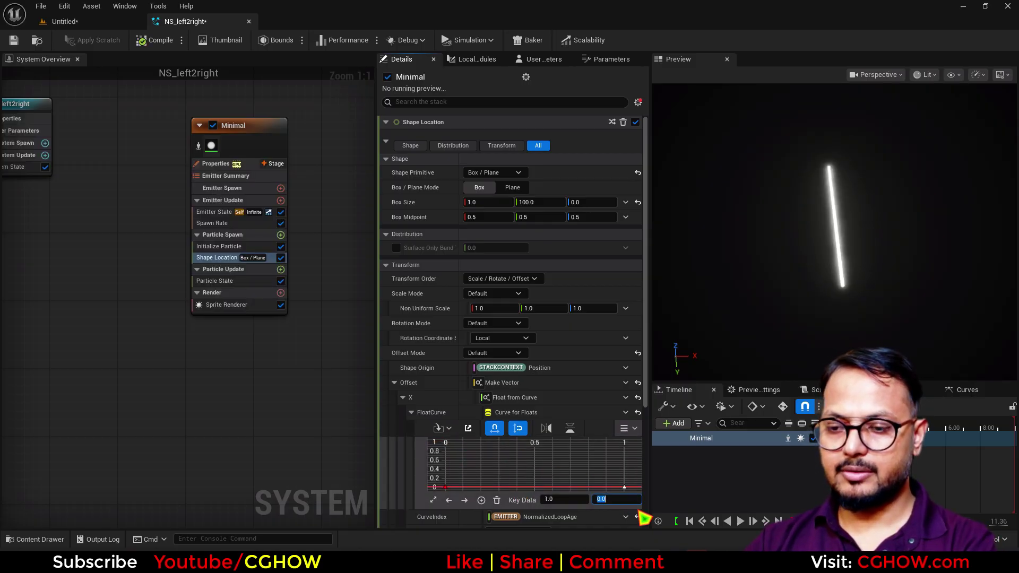
type("200")
key("Return")
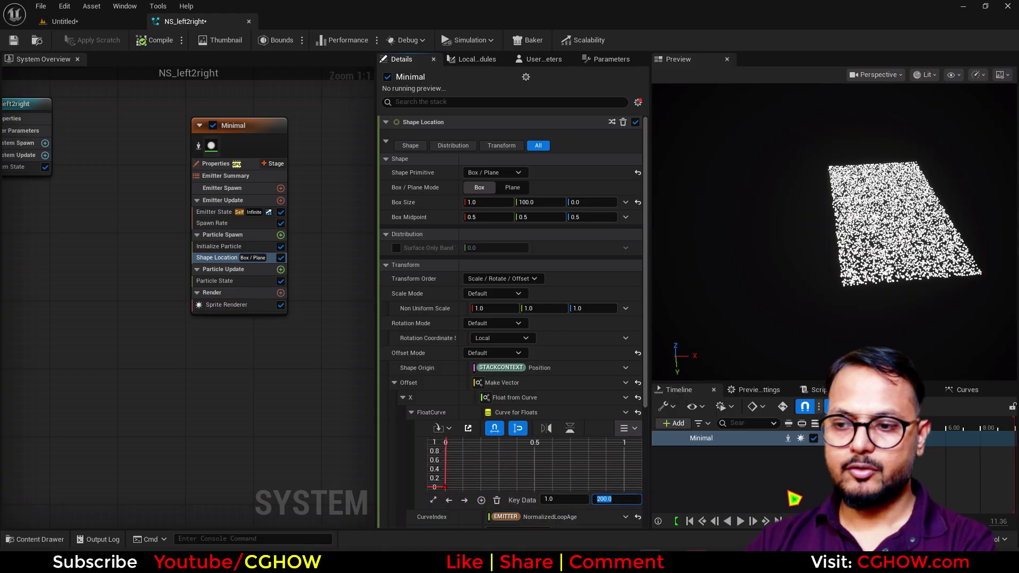
left_click(690, 522)
left_click(740, 521)
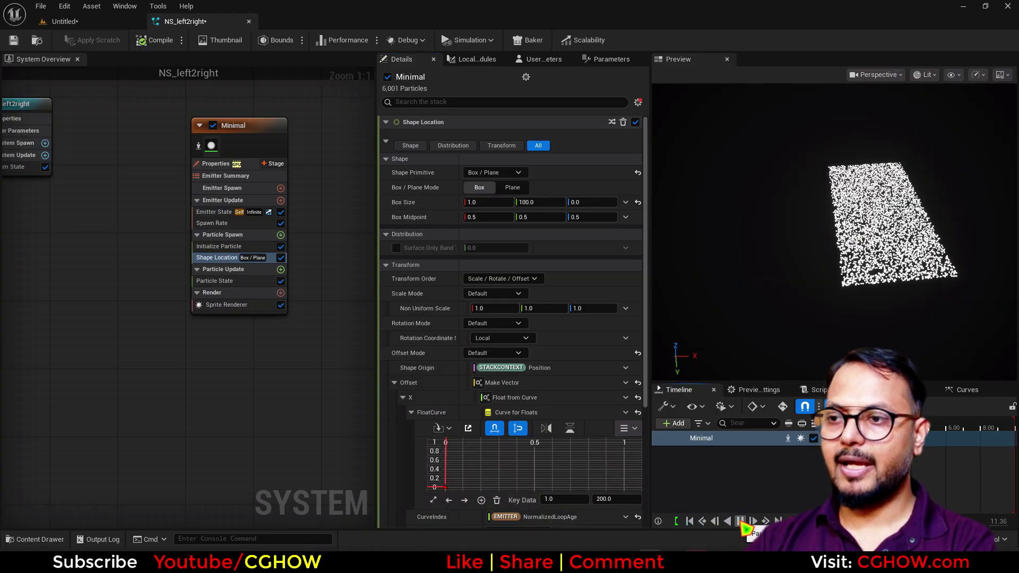
left_click_drag(894, 244, 909, 279)
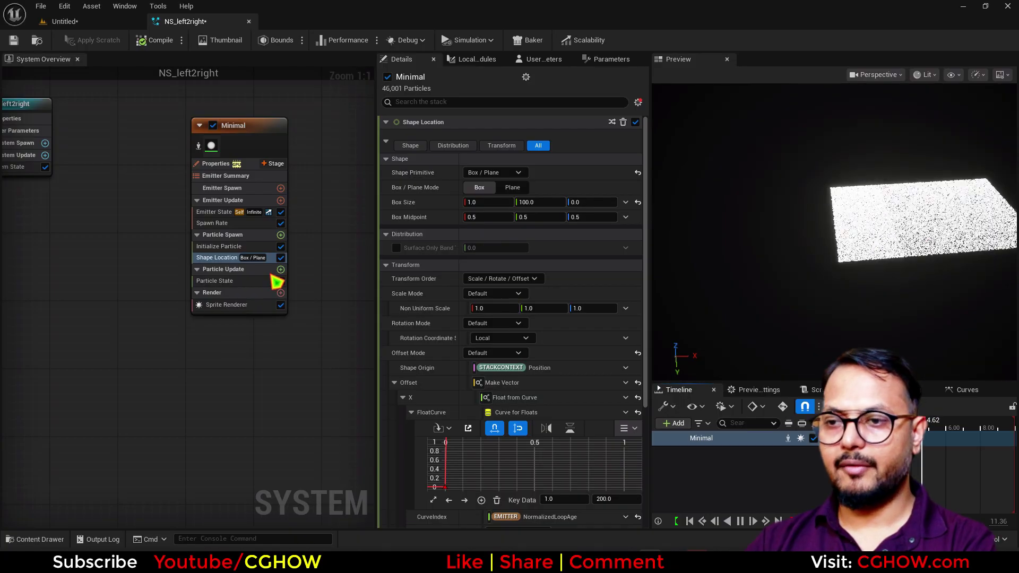
Step: Set the particle lifetime in Initialize Particle to 0.2
left_click(228, 246)
left_click(487, 187)
type("0.2")
key("Return")
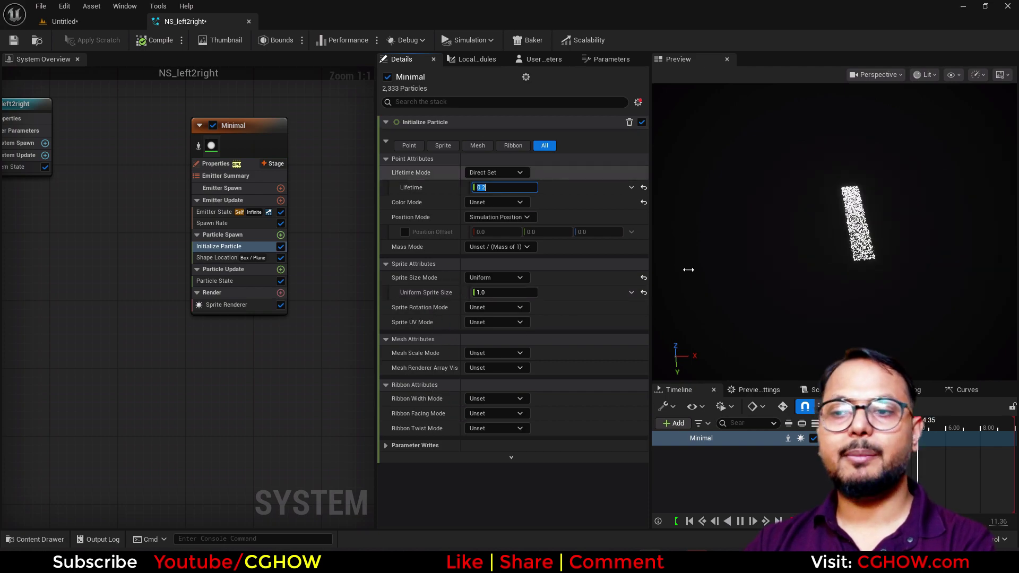
left_click(114, 23)
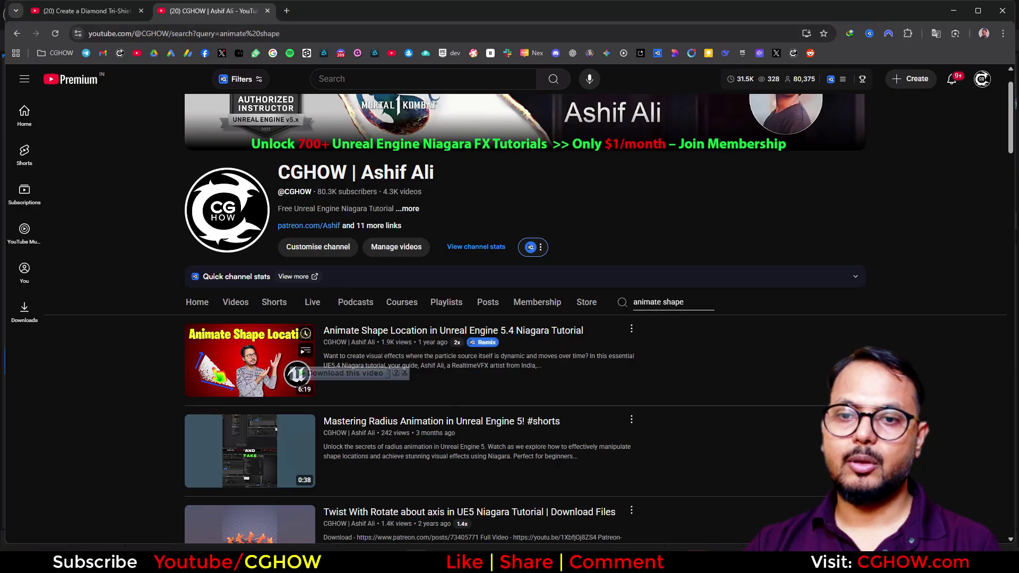
left_click(107, 12)
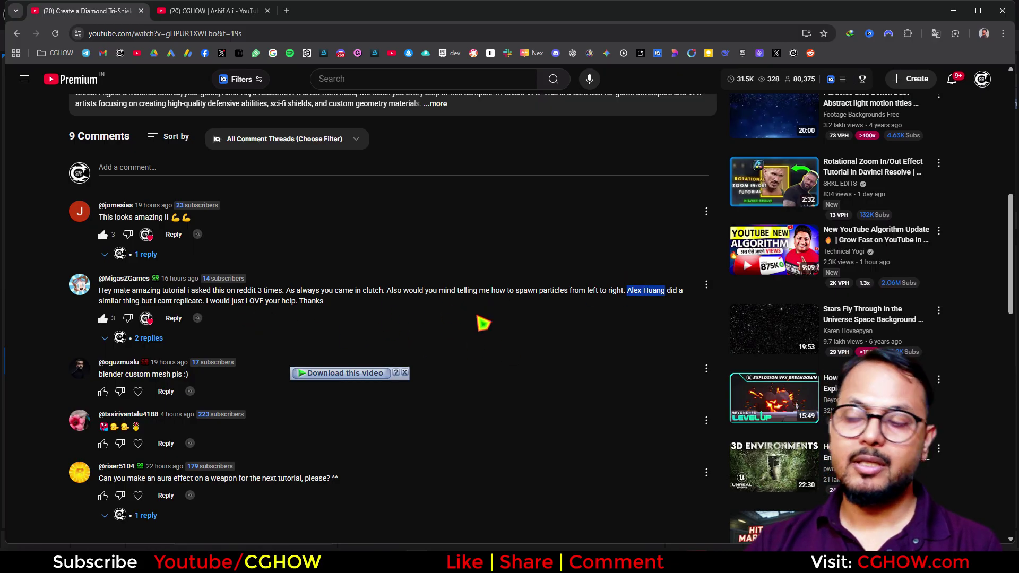
left_click(954, 11)
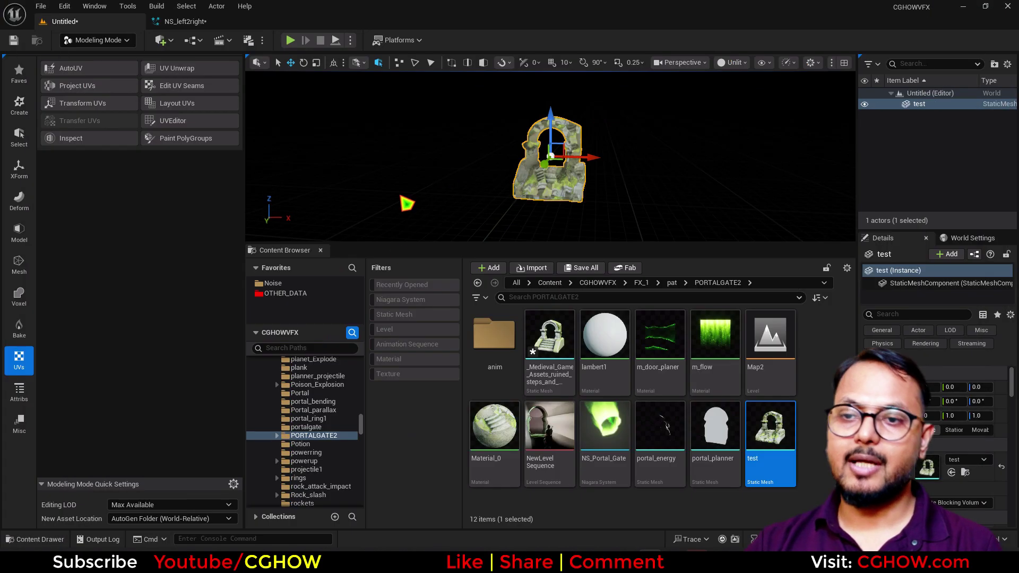